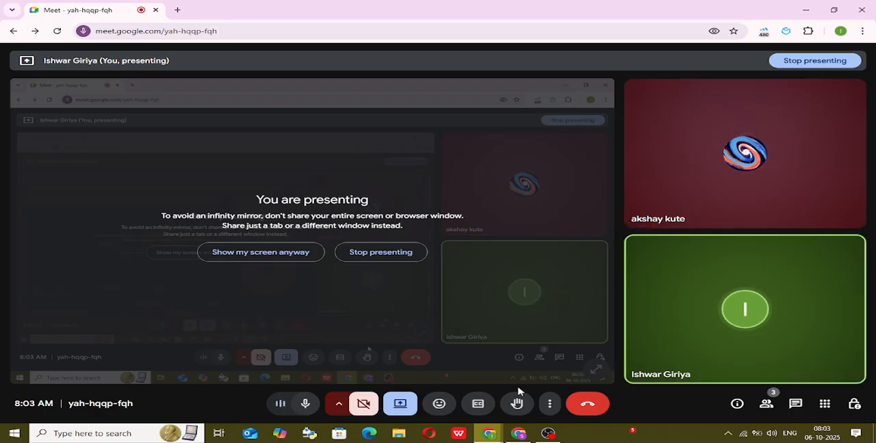
mouse_move(524, 431)
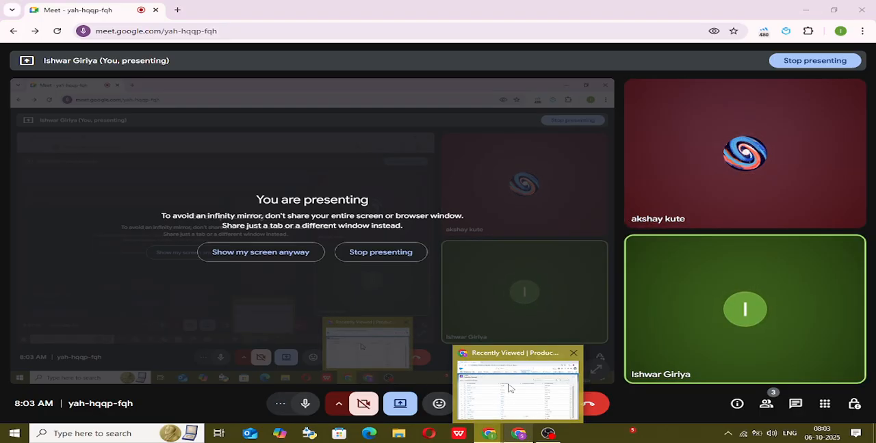
left_click(518, 387)
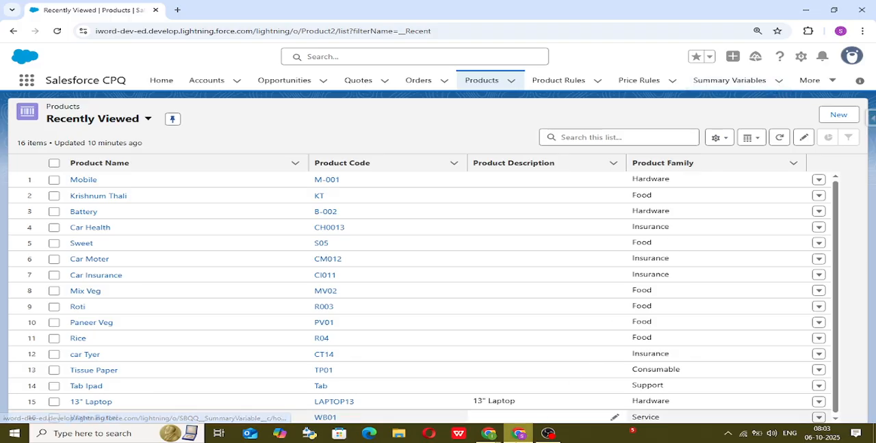
left_click(488, 433)
left_click(448, 393)
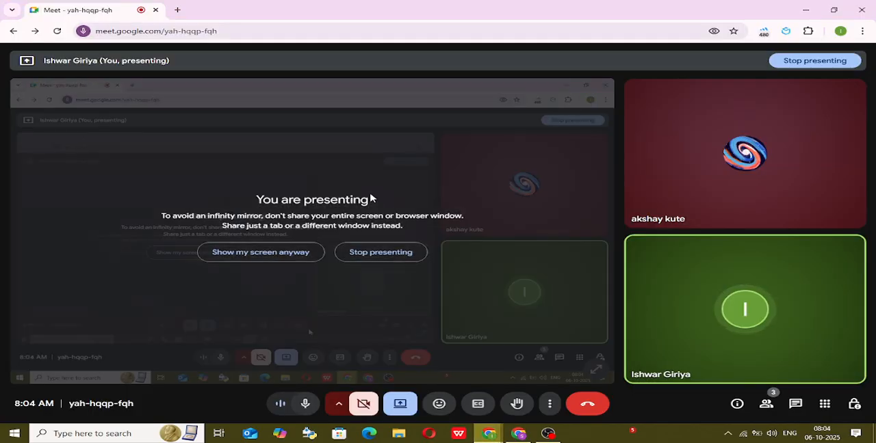
Open the Excalidraw whiteboard from the saved bookmarks in a new browser tab and close the bookmarks list.
left_click(178, 10)
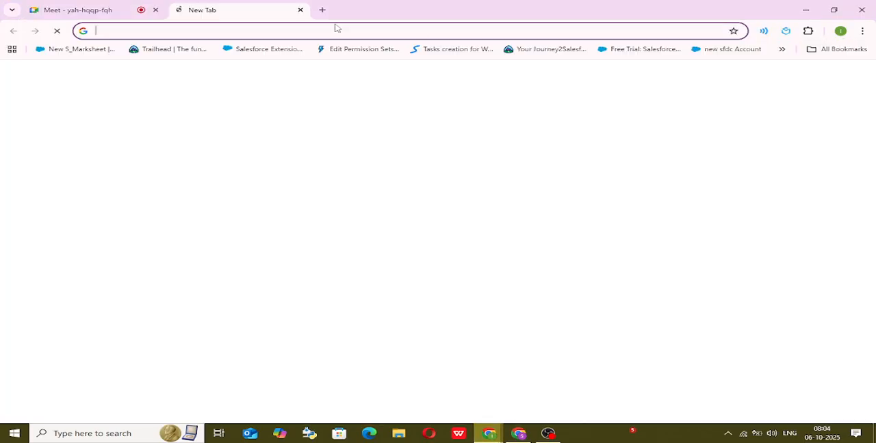
left_click(843, 49)
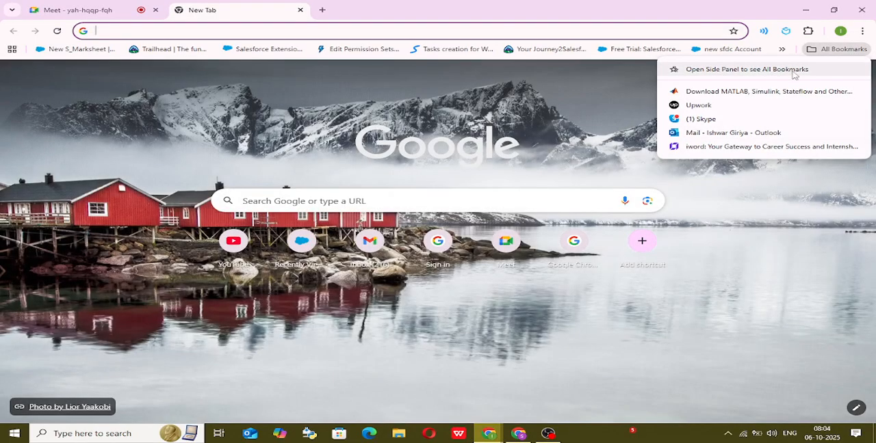
left_click(794, 71)
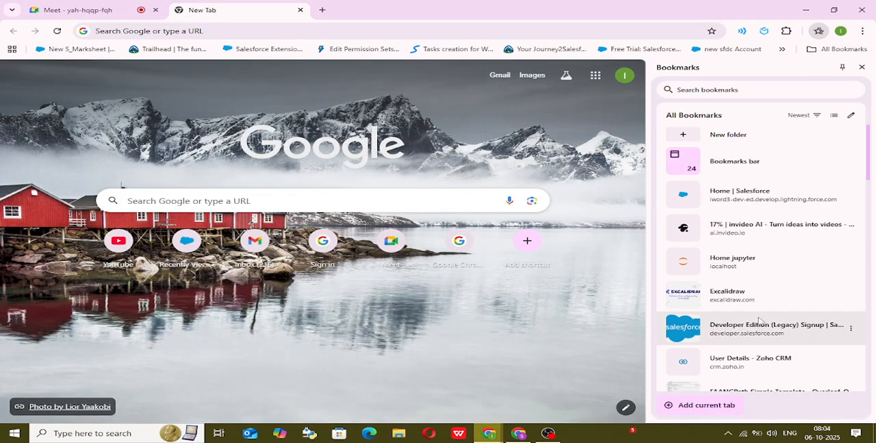
left_click(760, 296)
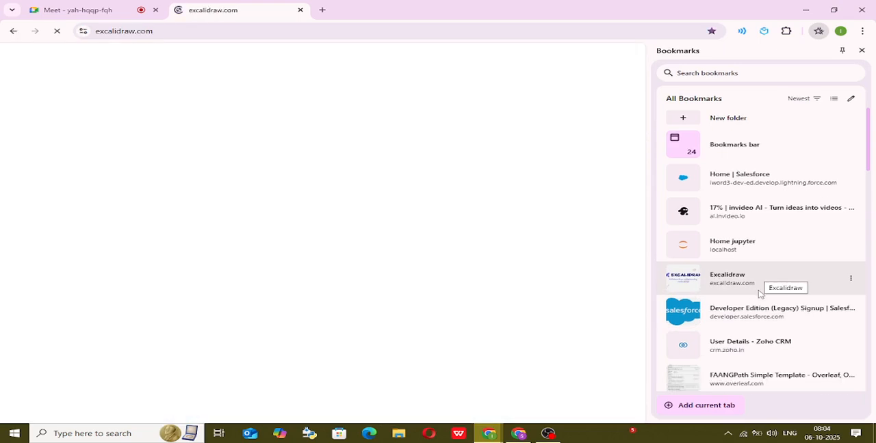
left_click(861, 50)
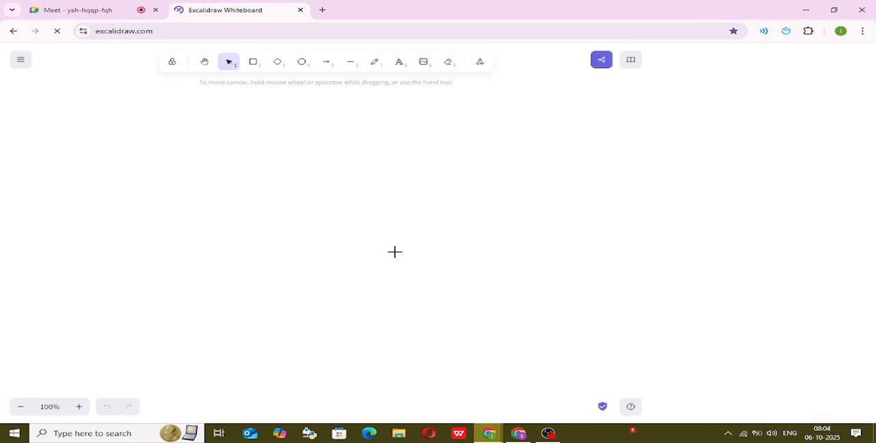
Find an empty area of the whiteboard beyond the existing drawings and return the zoom to 100%.
scroll(427, 245, "down", 4)
scroll(429, 248, "down", 20)
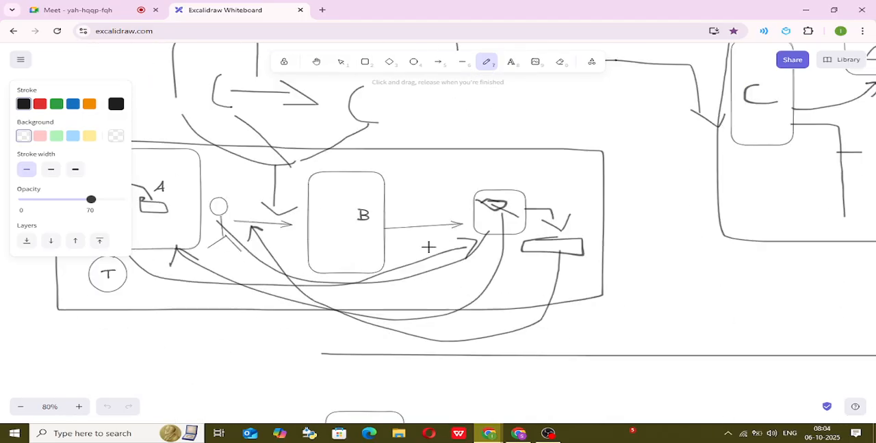
scroll(429, 248, "down", 10)
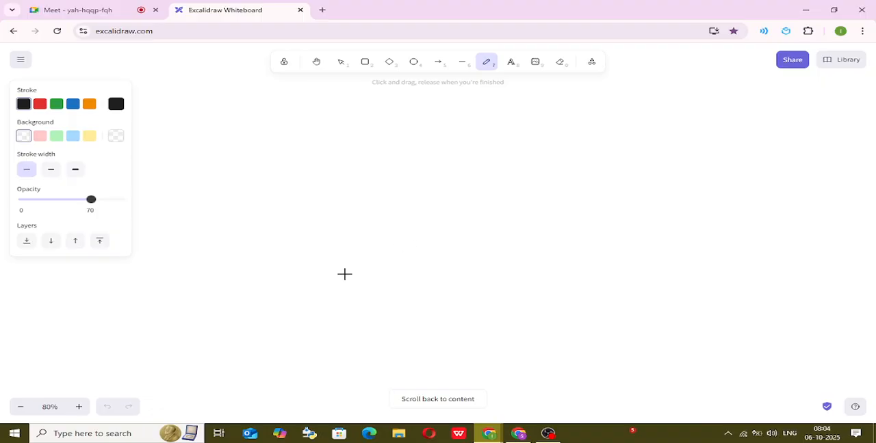
left_click(20, 407)
left_click(20, 407)
left_click(20, 407)
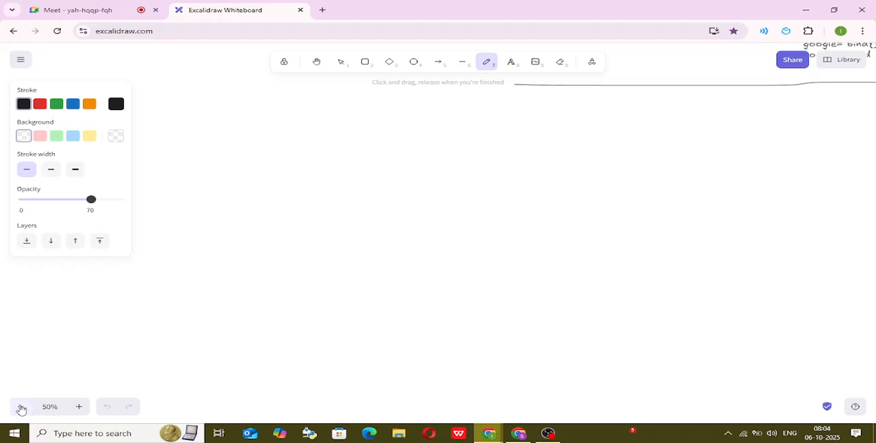
left_click(20, 407)
left_click(21, 407)
left_click(20, 407)
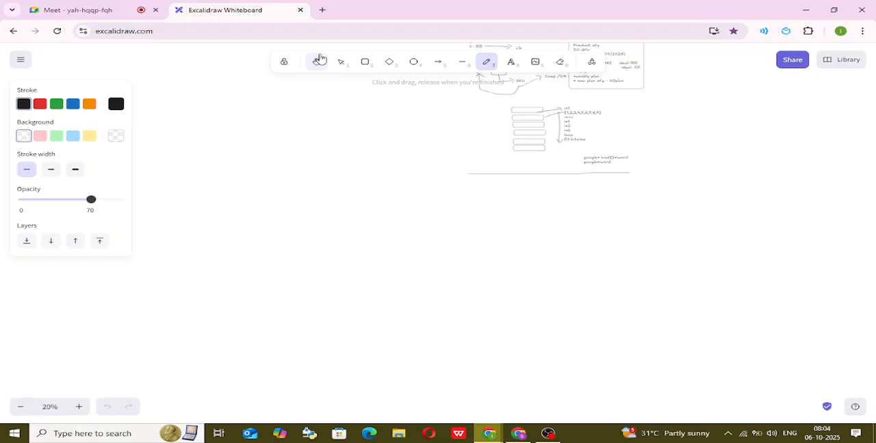
left_click(316, 62)
left_click_drag(593, 248, 432, 225)
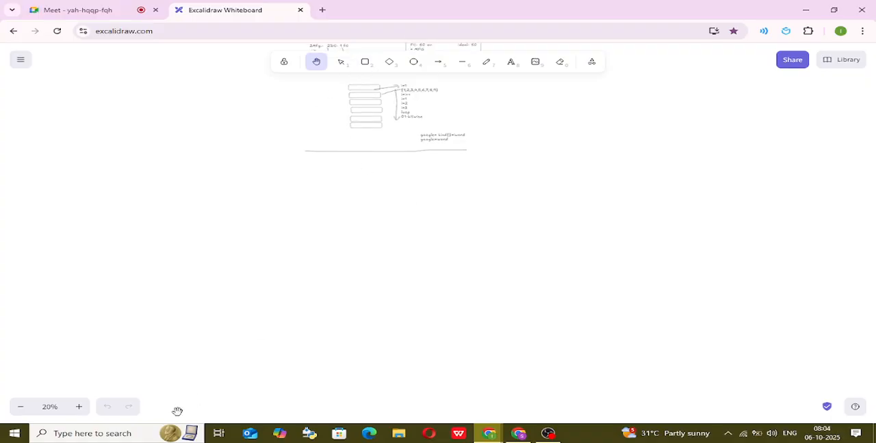
left_click(78, 407)
left_click(79, 407)
left_click(79, 407)
left_click(79, 407)
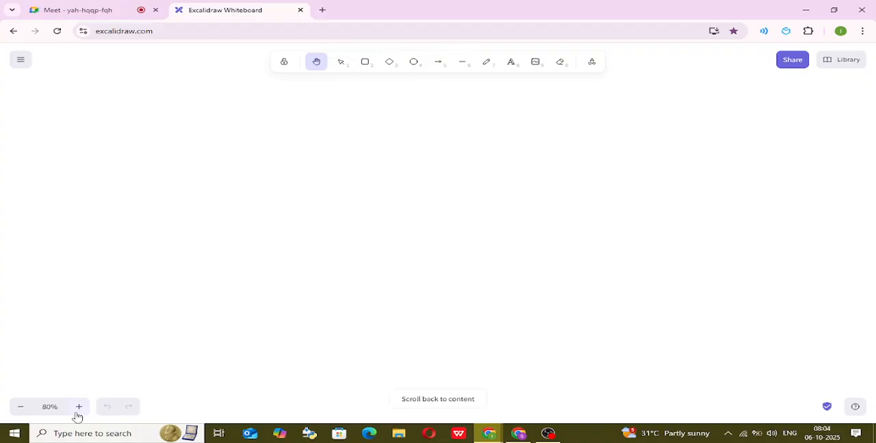
left_click(79, 407)
left_click(78, 408)
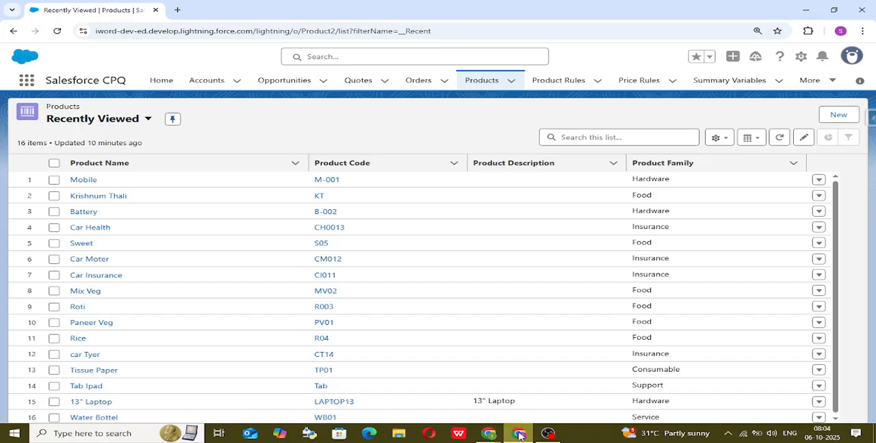
Switch to the Salesforce CPQ window and open the Configuration Attributes list.
left_click(518, 433)
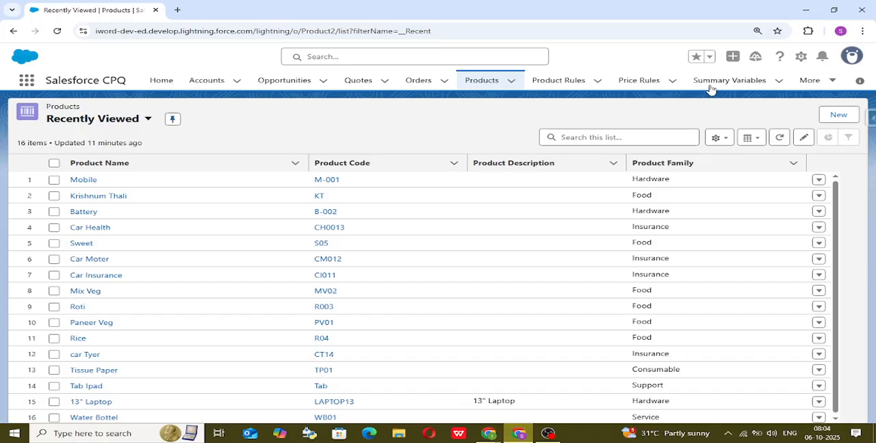
left_click(811, 80)
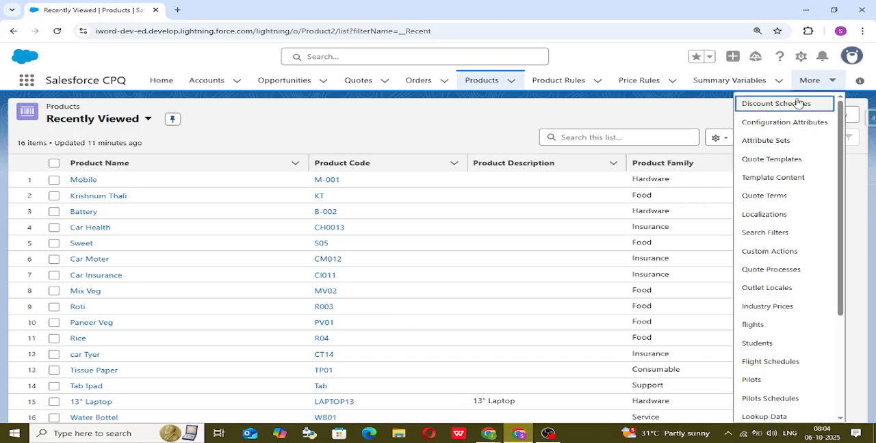
left_click(773, 122)
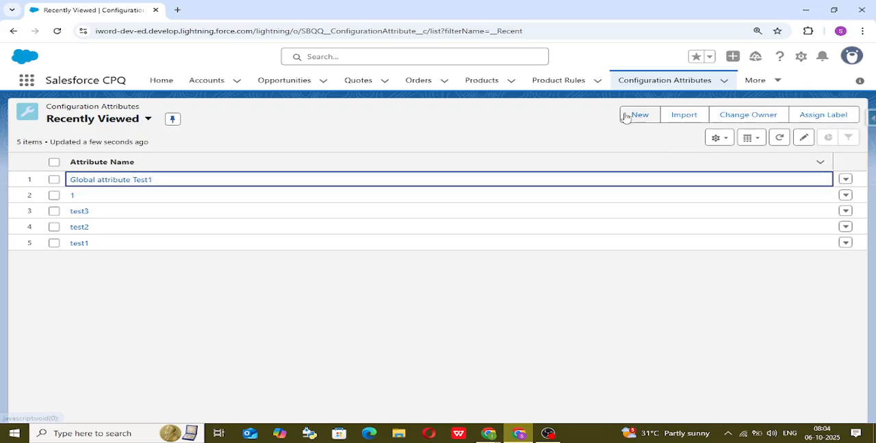
Start a new Global Attribute record, examine its available Target Field options, and close the form without saving.
left_click(636, 115)
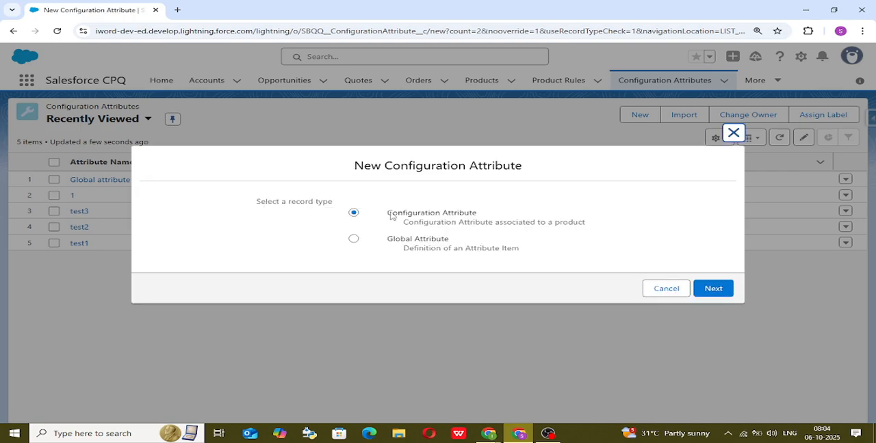
left_click(356, 240)
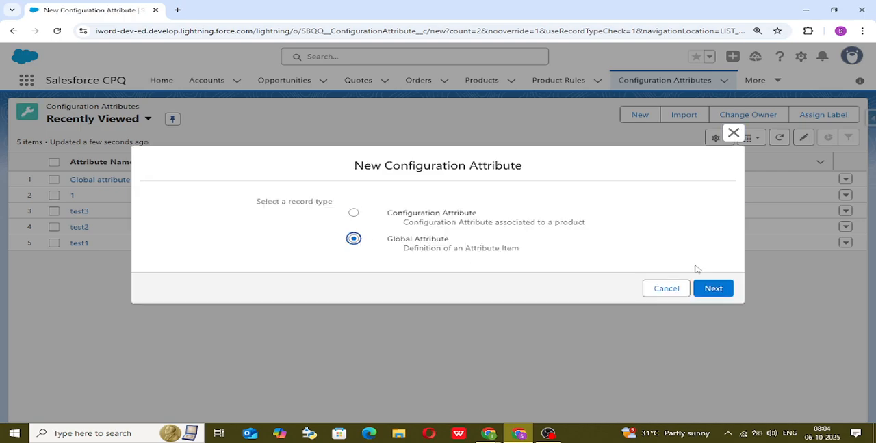
left_click(712, 287)
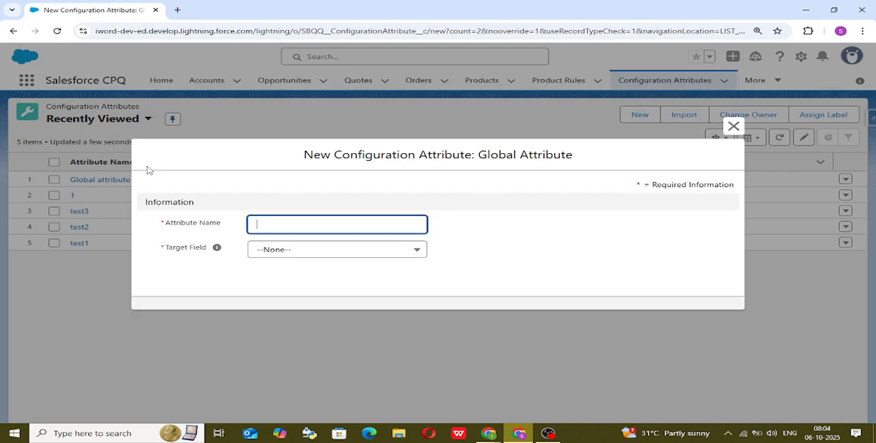
left_click(290, 250)
scroll(356, 349, "down", 1)
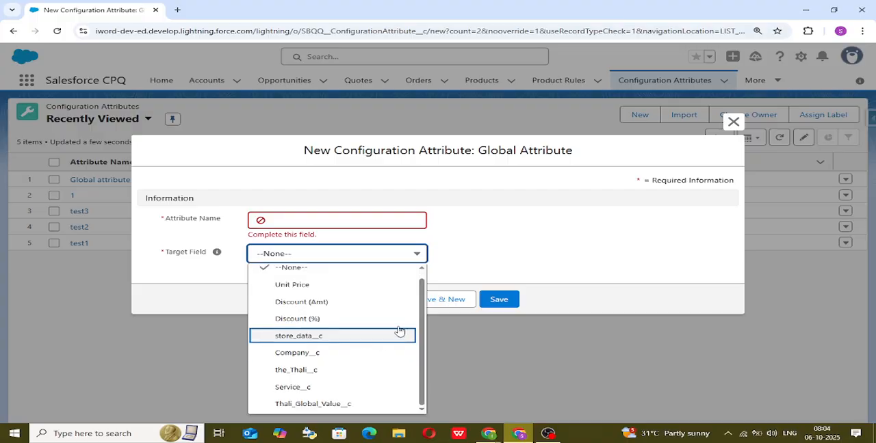
left_click(507, 251)
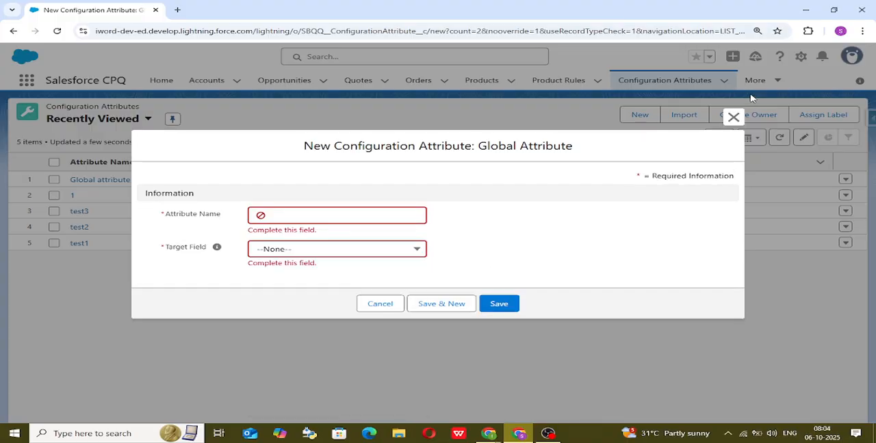
left_click(733, 117)
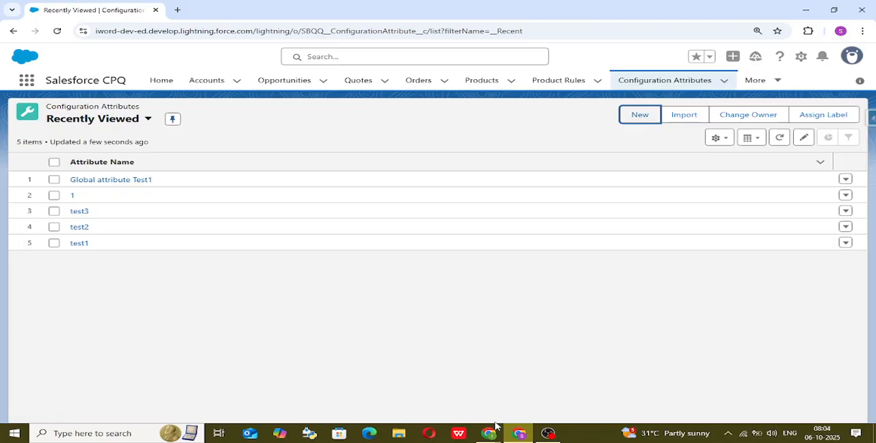
Switch back to the Excalidraw whiteboard and add the text "Global Attribute-- New (button)" below the long horizontal line.
mouse_move(489, 432)
left_click(450, 393)
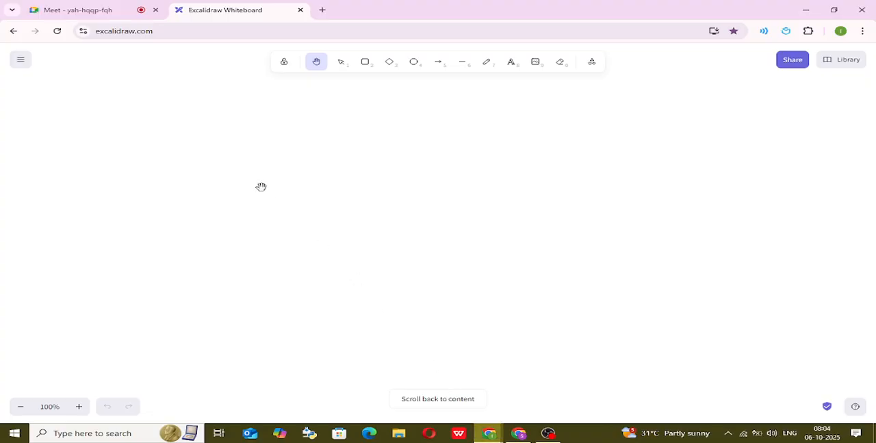
scroll(331, 189, "up", 3)
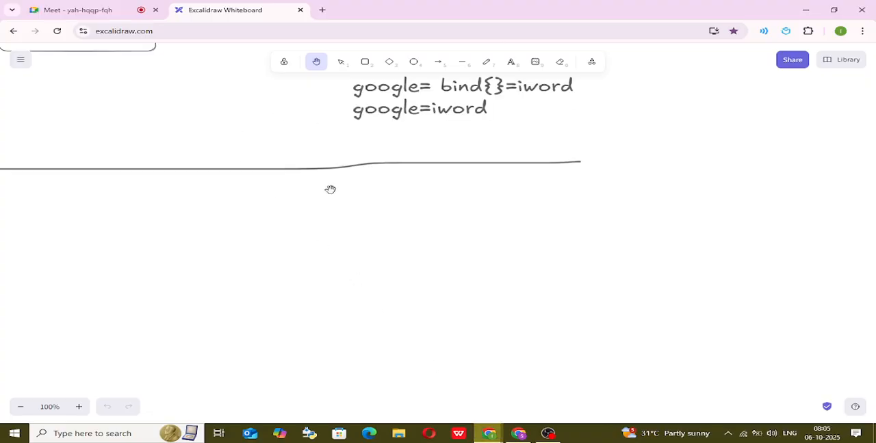
scroll(339, 174, "down", 1)
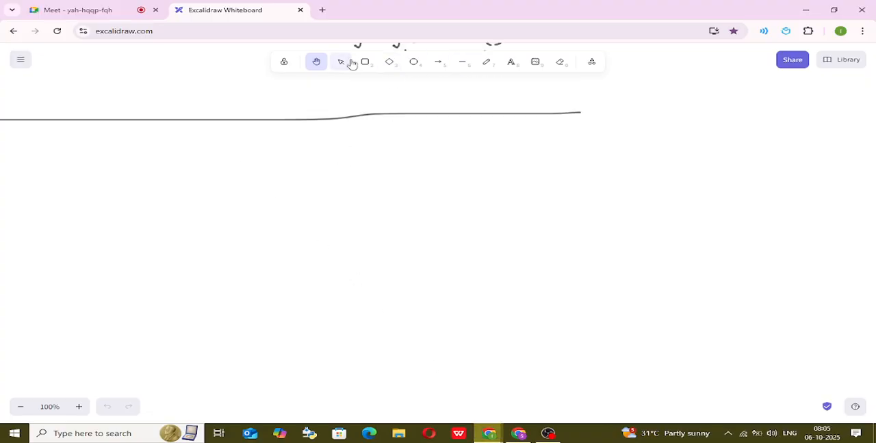
left_click(521, 70)
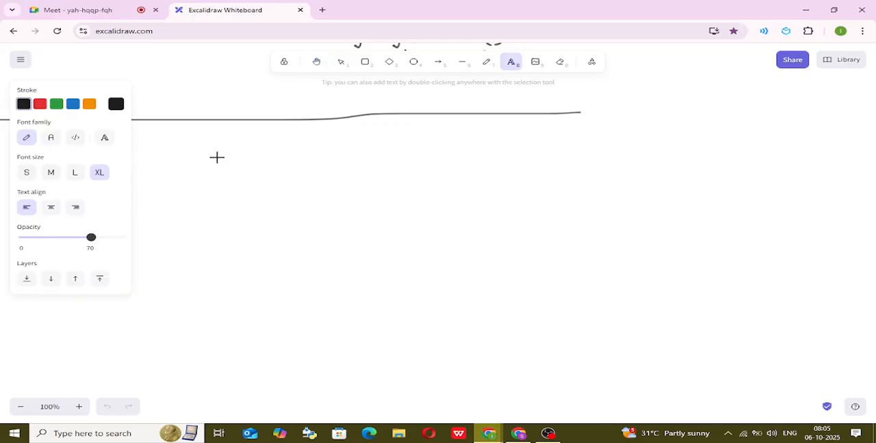
left_click(176, 146)
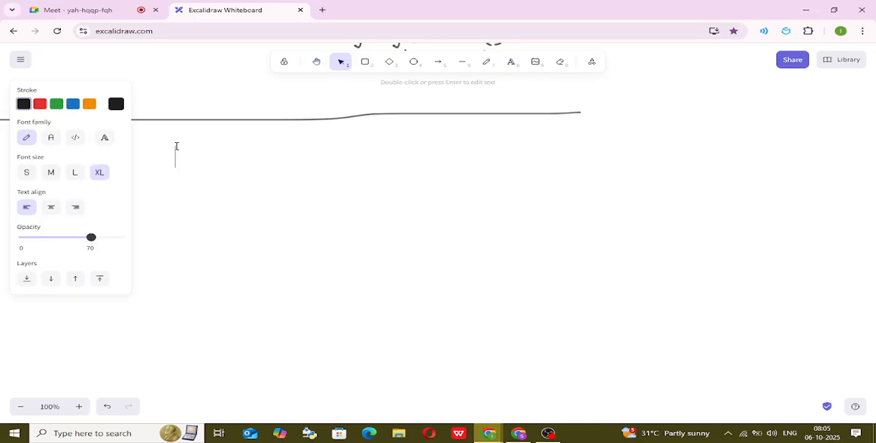
type("Global Attribu")
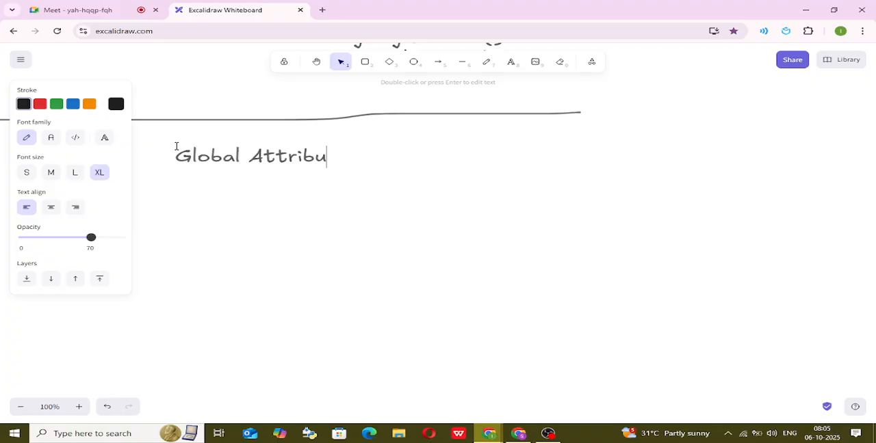
type("te-- Ne")
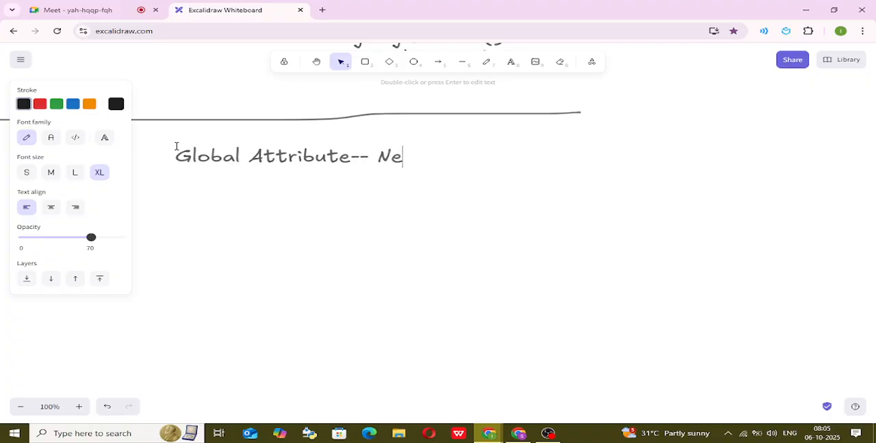
type("w (butt")
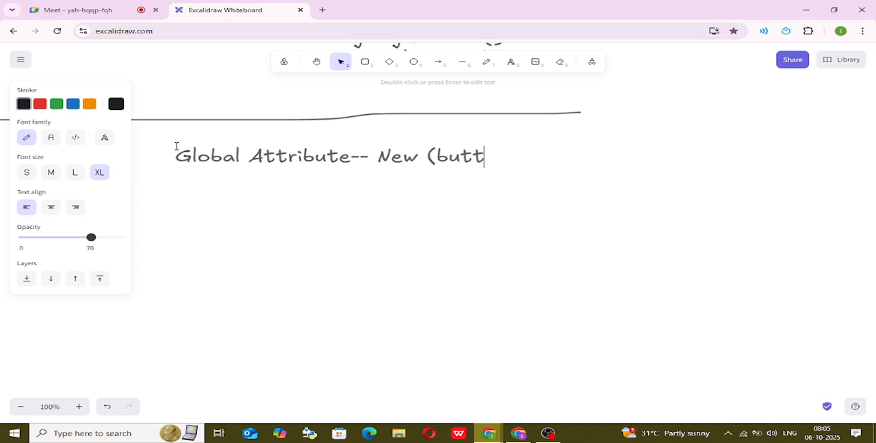
type("on)")
Insert "(object )" directly after "Global Attribute" in the whiteboard note.
key("Left")
key("Left")
key("Left")
key("Left")
key("Left")
key("Left")
key("Left")
key("Left")
key("Left")
key("Left")
key("Left")
type("()")
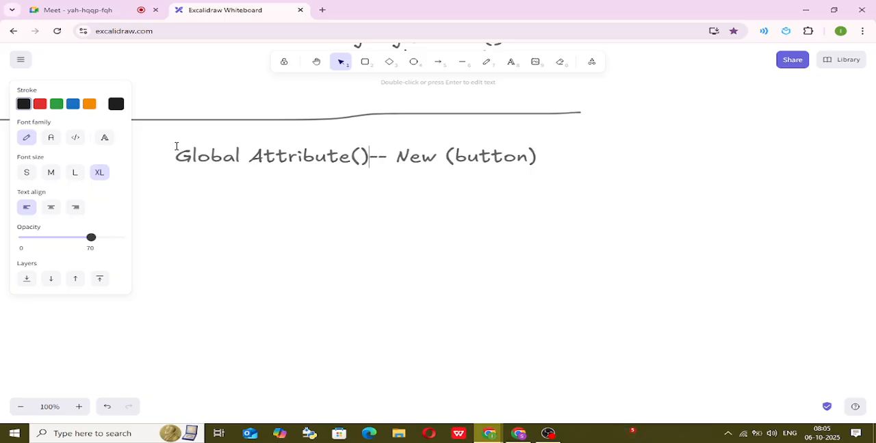
type("object")
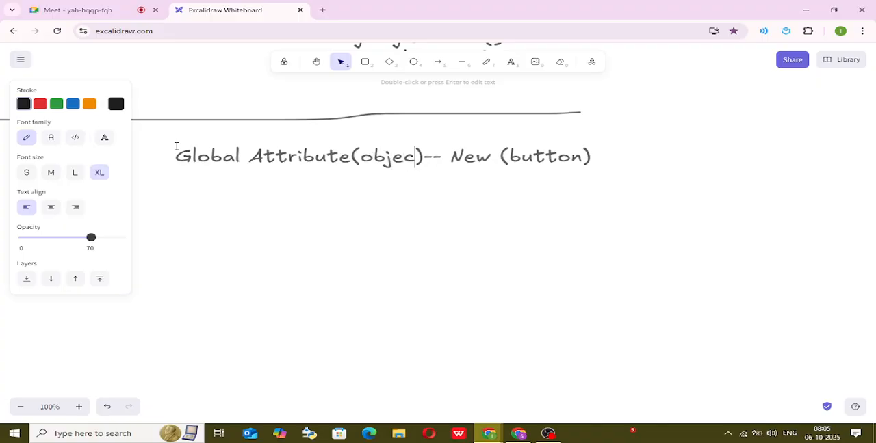
Append "-- REcord Type (Global Attribute)" to the end of the Global Attribute note after "New (button)".
key("Right")
key("Right")
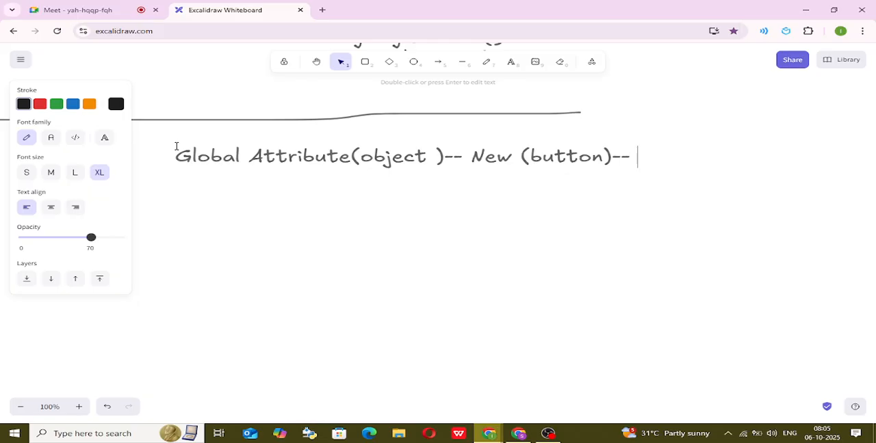
type("REcord")
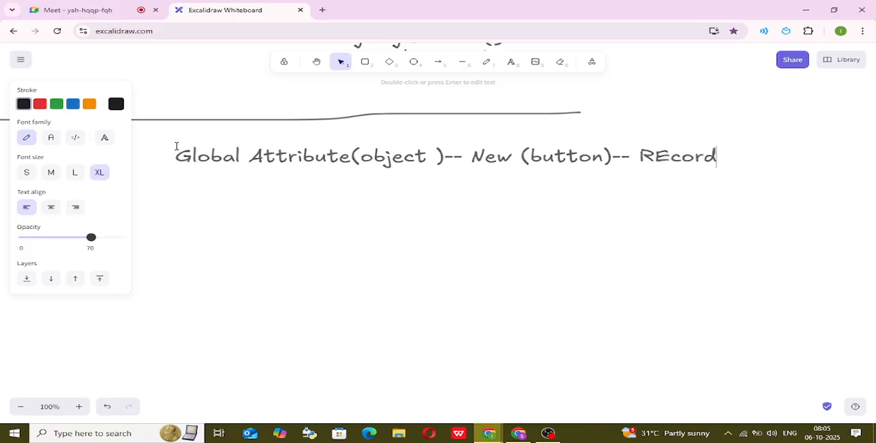
type(" Type")
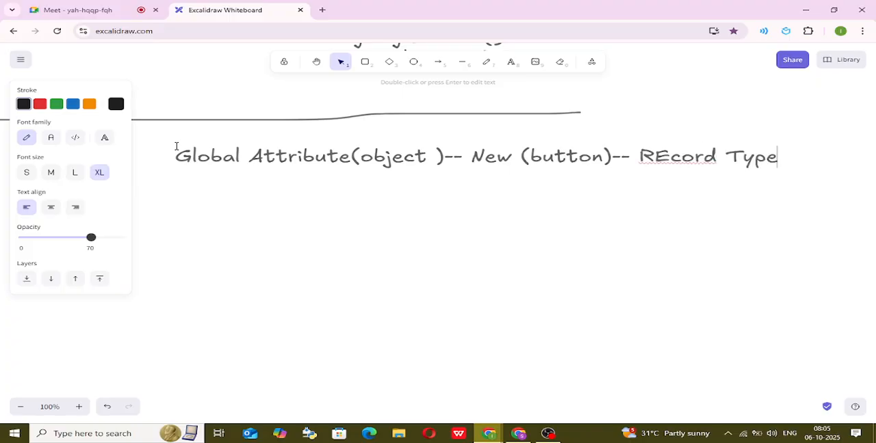
type(" (Global ")
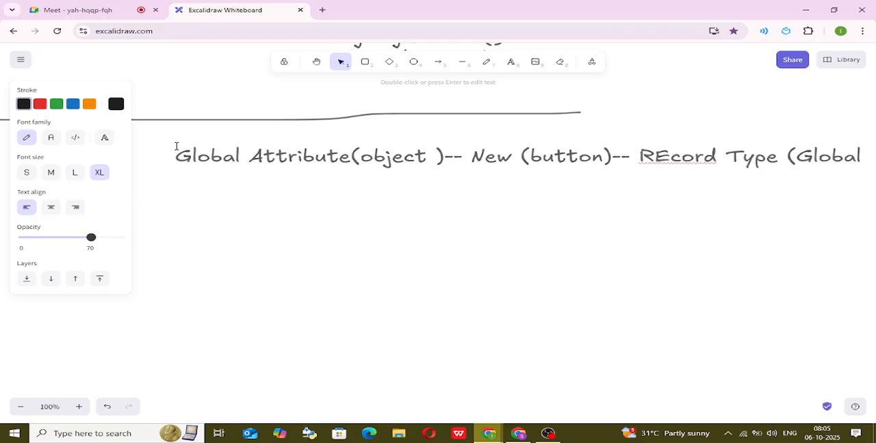
type("T")
key("BackSpace")
key("BackSpace")
type("Attribute)--- I")
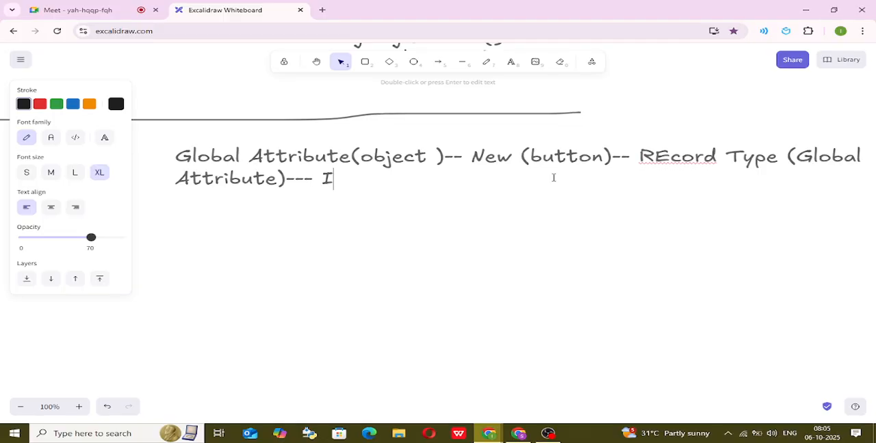
Extend the Global Attribute note with "--- Info -Target Filed-" after the record type.
type("nfo -Tagr")
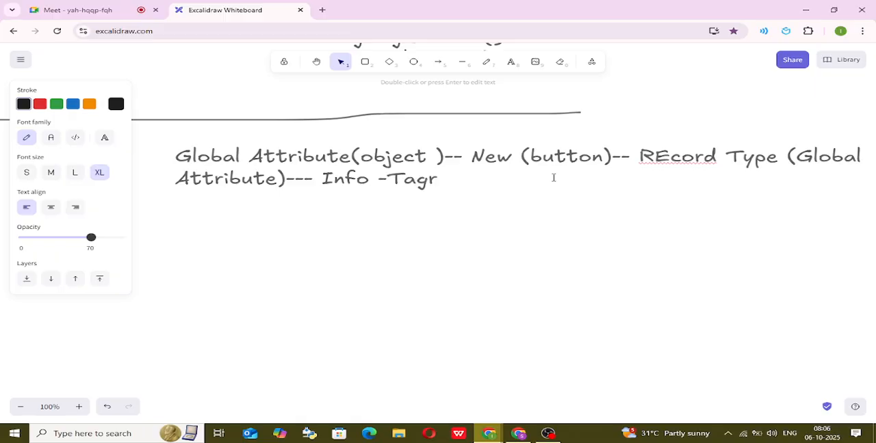
type("e")
key("BackSpace")
key("BackSpace")
key("BackSpace")
type("rget Fi")
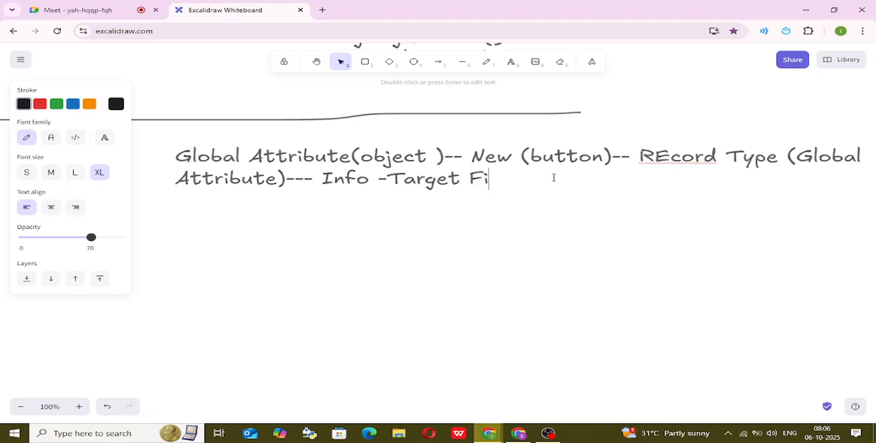
type("led-")
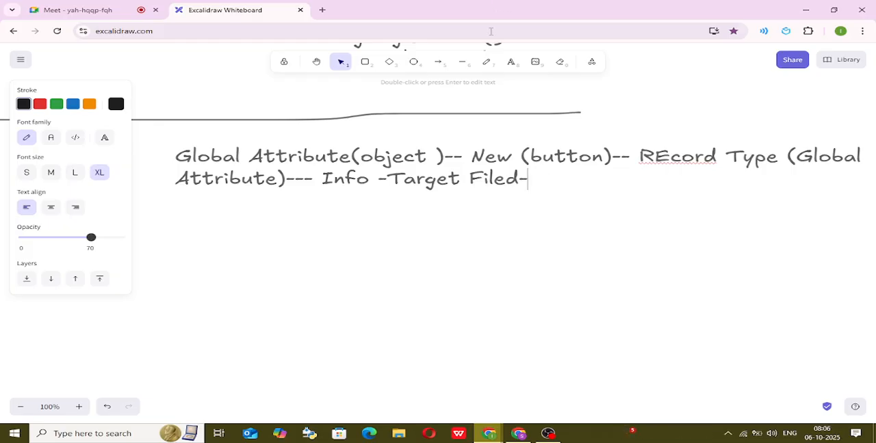
Draw a freehand branch line down from "Target Filed" and across to the left, and place the label "If" just above it.
left_click(486, 61)
mouse_move(452, 196)
left_mouse_down()
mouse_move(446, 232)
mouse_move(159, 232)
left_mouse_up()
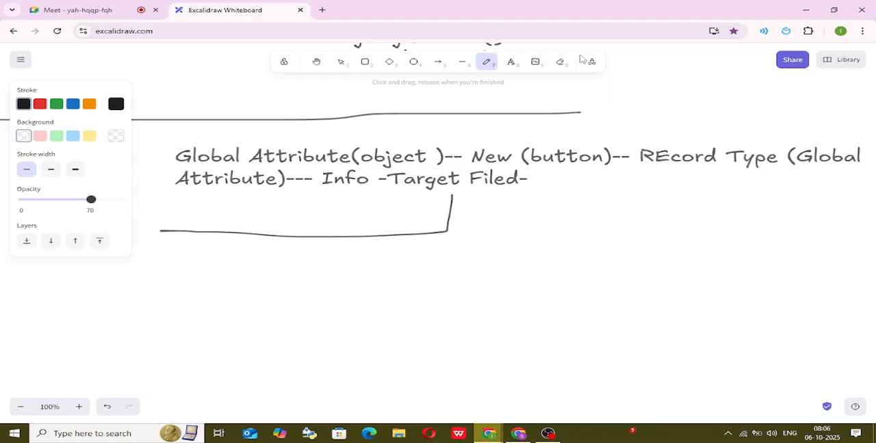
left_click(511, 63)
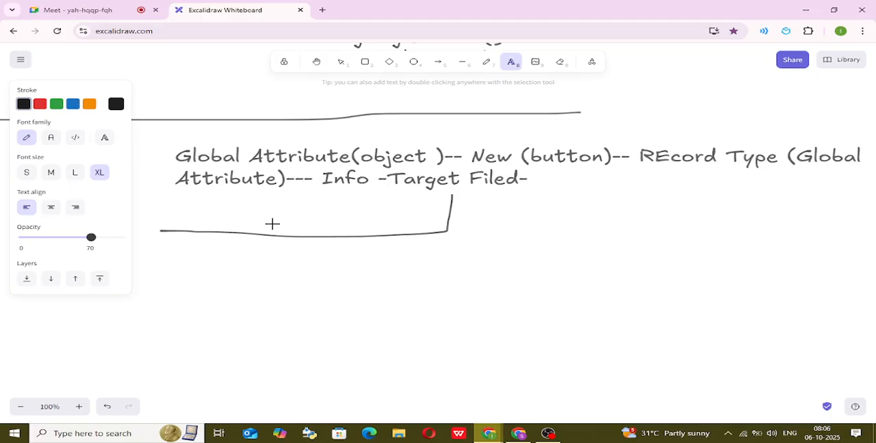
left_click(272, 224)
type("If")
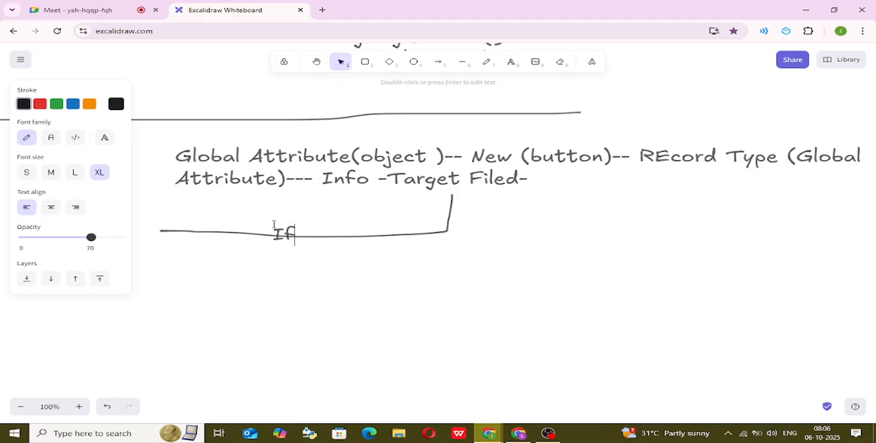
left_click(351, 257)
left_click(286, 219)
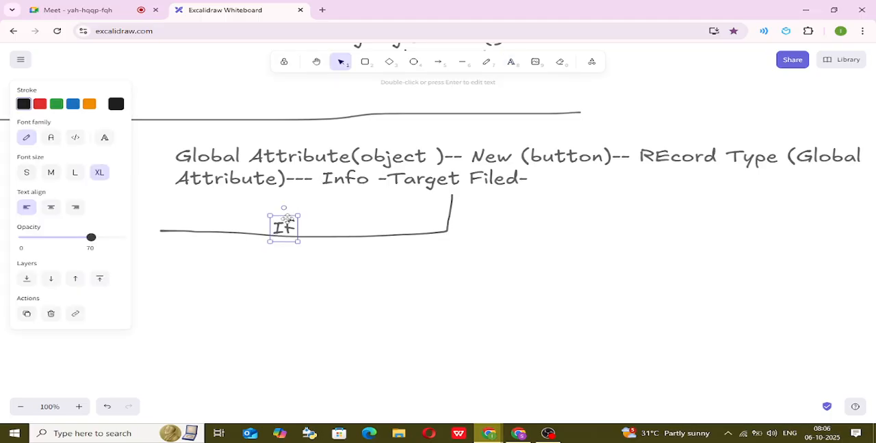
left_click(301, 264)
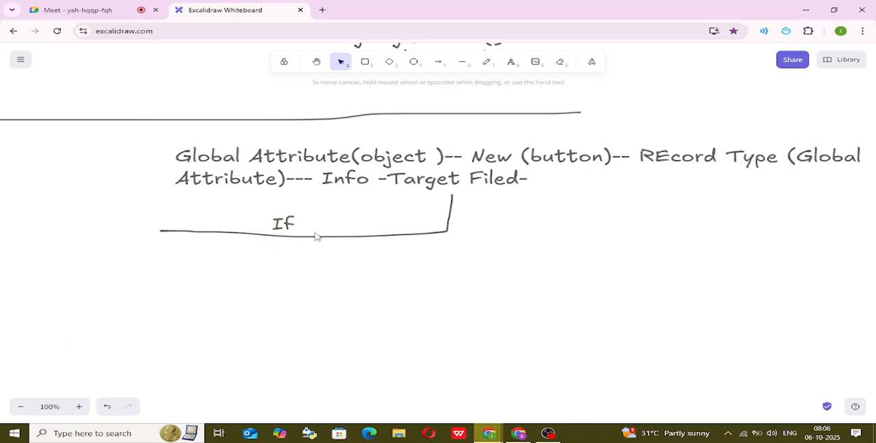
Draw a downward arrow from the left end of the "If" branch line and add the text "Product Option" beside it.
left_click(487, 63)
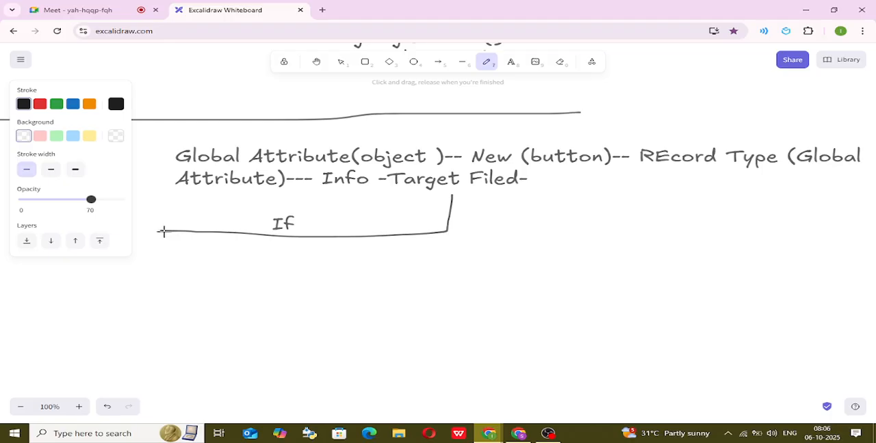
left_click_drag(163, 232, 166, 336)
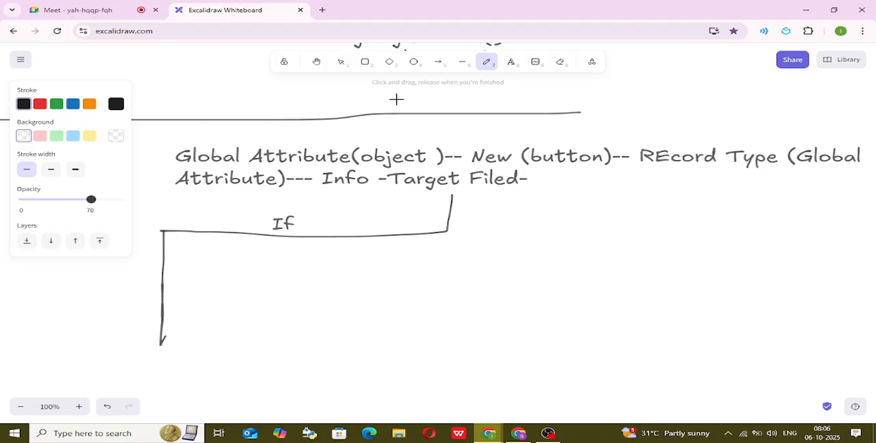
left_click(510, 62)
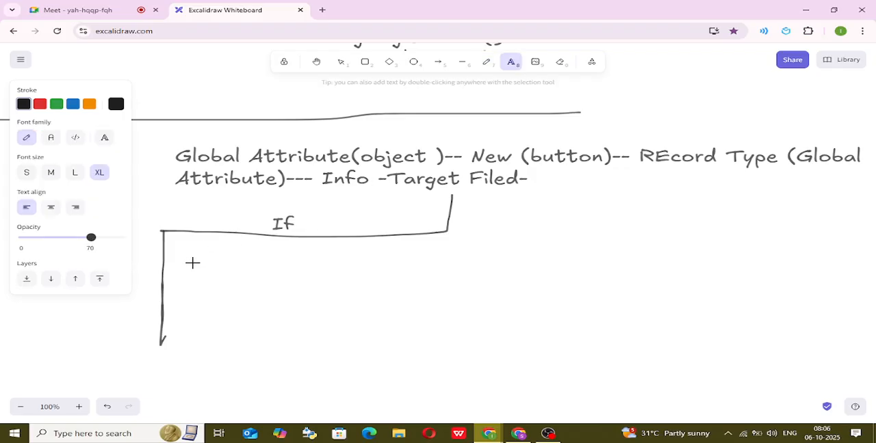
left_click(194, 265)
type("Op")
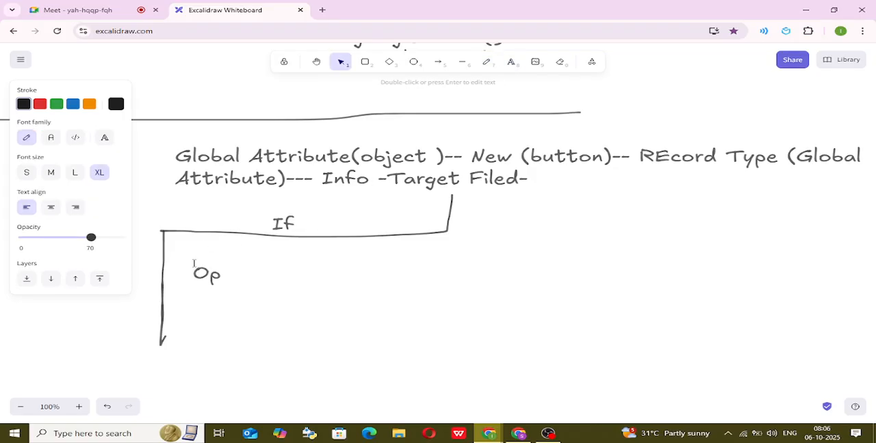
key("BackSpace")
type("Produ")
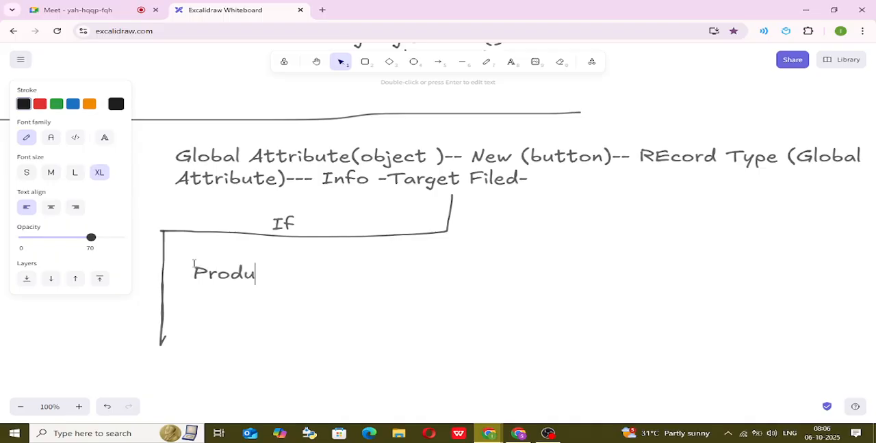
type("ct Option")
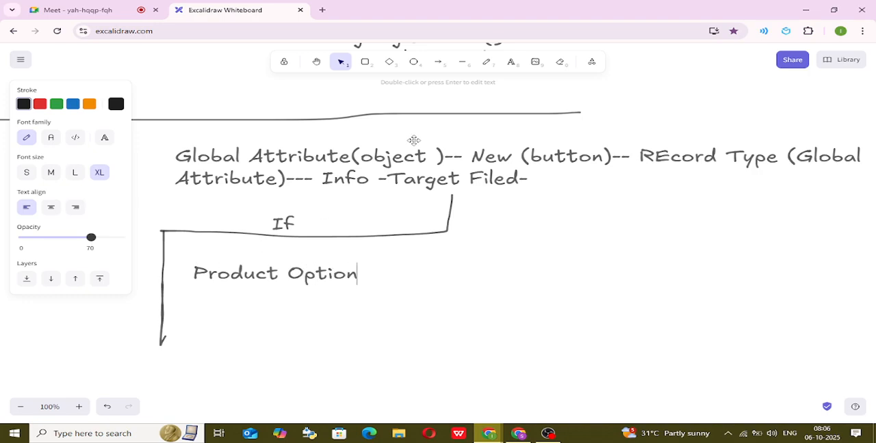
Connect the vertical branch arrow to "Product Option" with a short line and draw a downward arrow beneath that text.
left_click(486, 62)
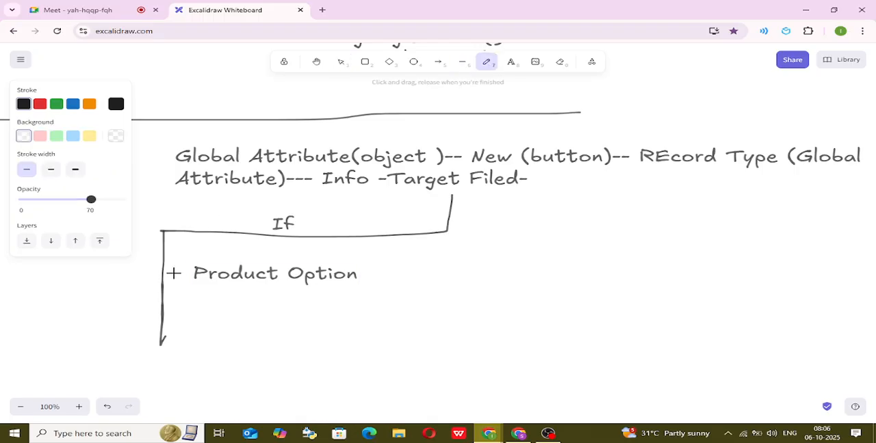
left_click_drag(162, 266, 208, 263)
mouse_move(278, 283)
left_mouse_down()
mouse_move(280, 329)
mouse_move(297, 326)
left_mouse_up()
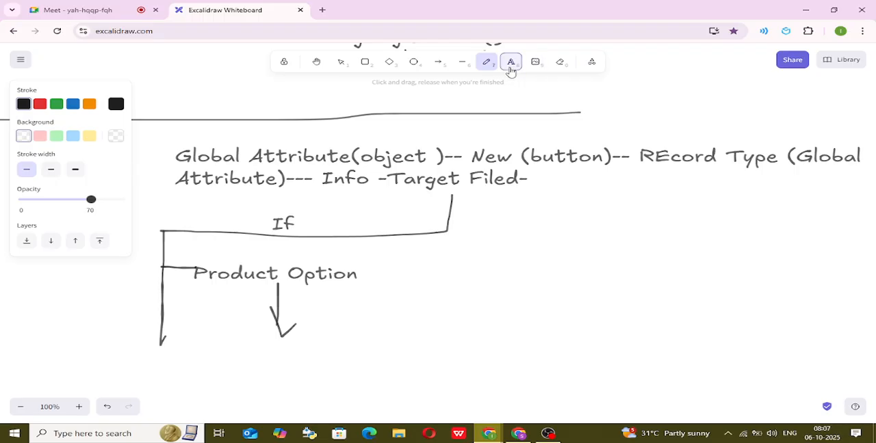
Add the text "Picklist (Confi. )" below the arrow under "Product Option".
left_click(510, 62)
left_click(186, 348)
type("Pick")
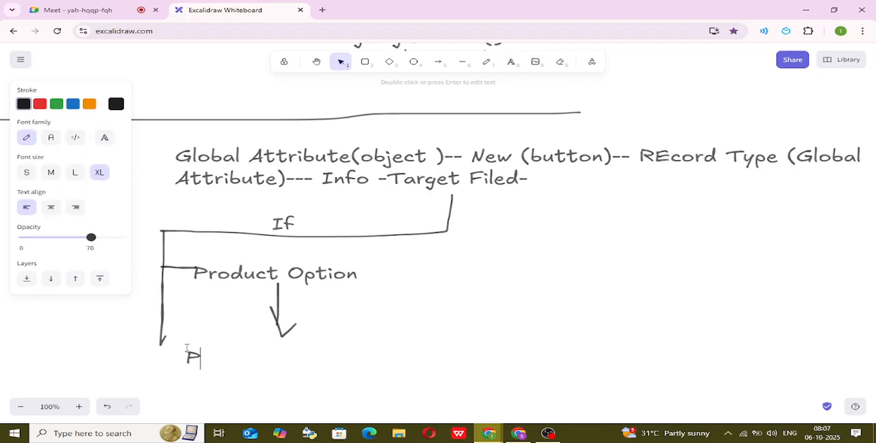
type("st ")
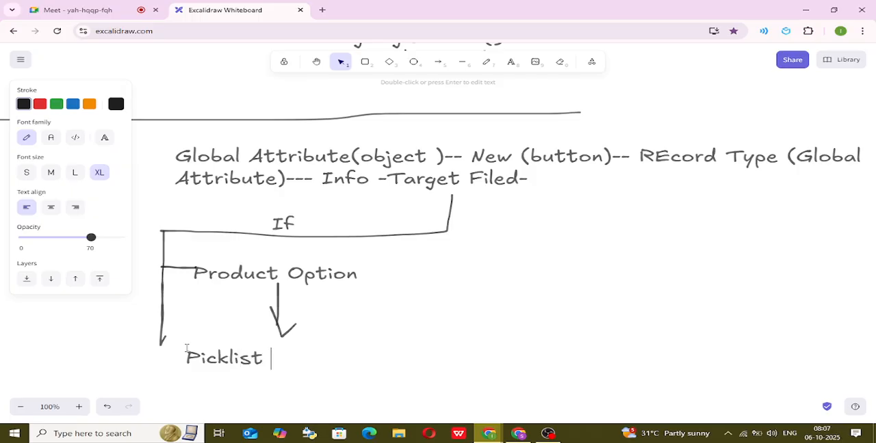
type("(Configu")
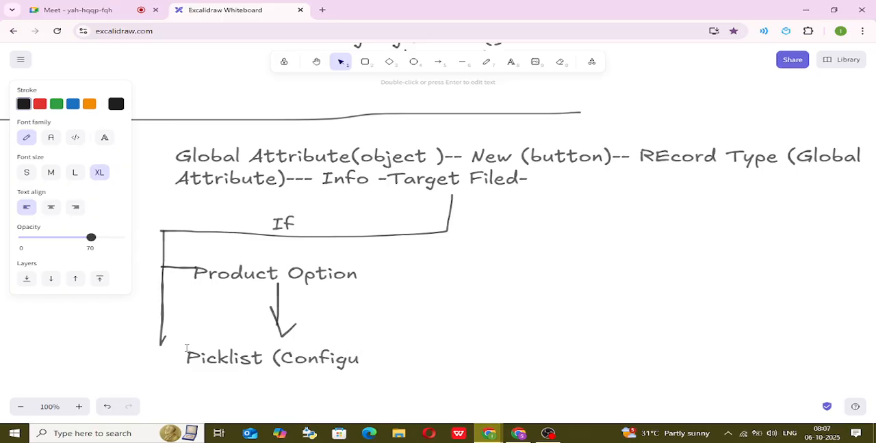
key("BackSpace")
key("BackSpace")
type(". )")
Append "Base on Demand" to the "Picklist (Confi. )" note and finish editing it.
scroll(187, 349, "down", 3)
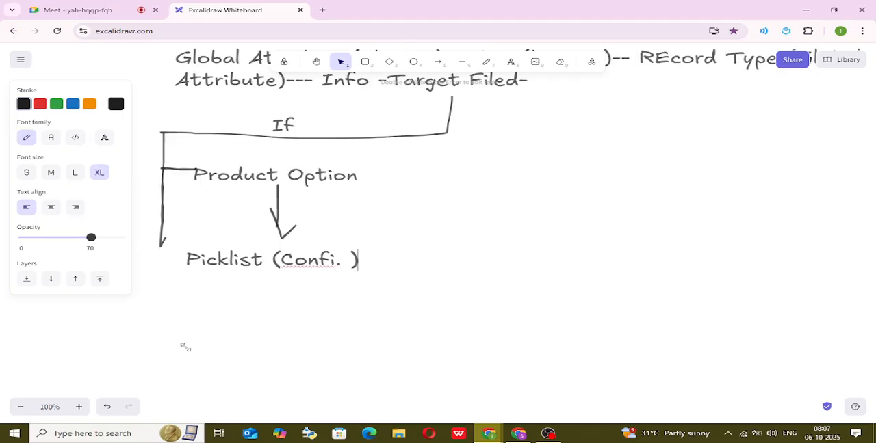
type("/")
type("Base on")
type(" Demand")
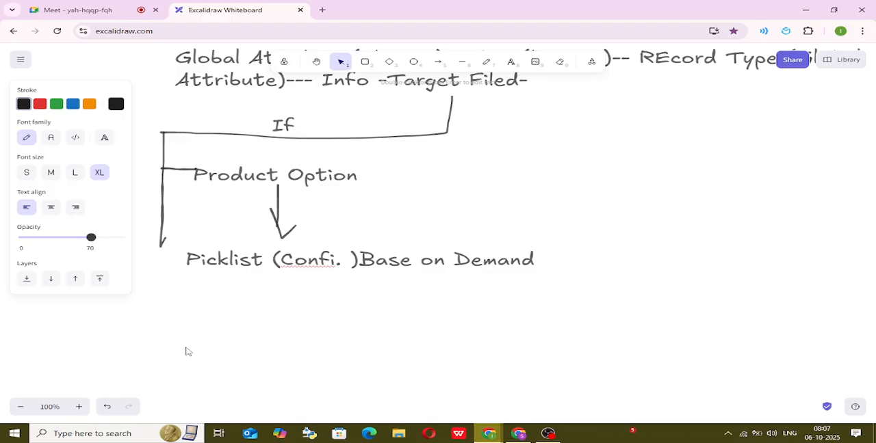
key("Escape")
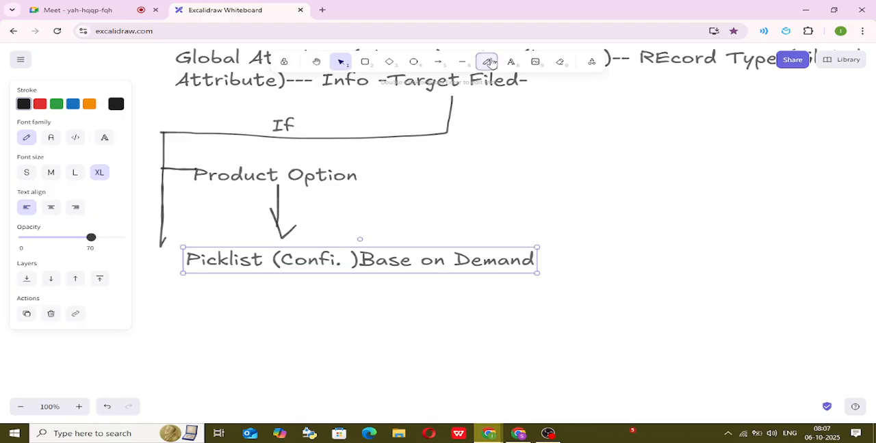
Draw a downward arrow beneath the "Picklist (Confi. )" note and add the text "Picklist API (name) Copy" below it.
left_click(490, 62)
mouse_move(285, 275)
left_mouse_down()
mouse_move(280, 317)
mouse_move(303, 310)
left_mouse_up()
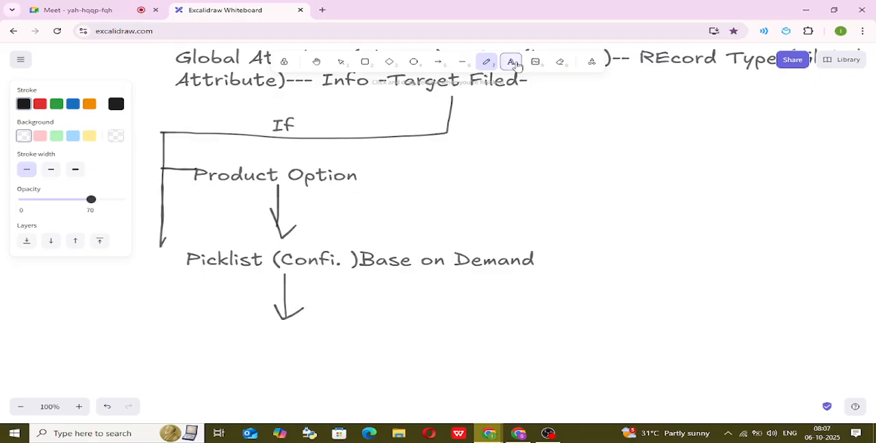
left_click(511, 62)
left_click(201, 329)
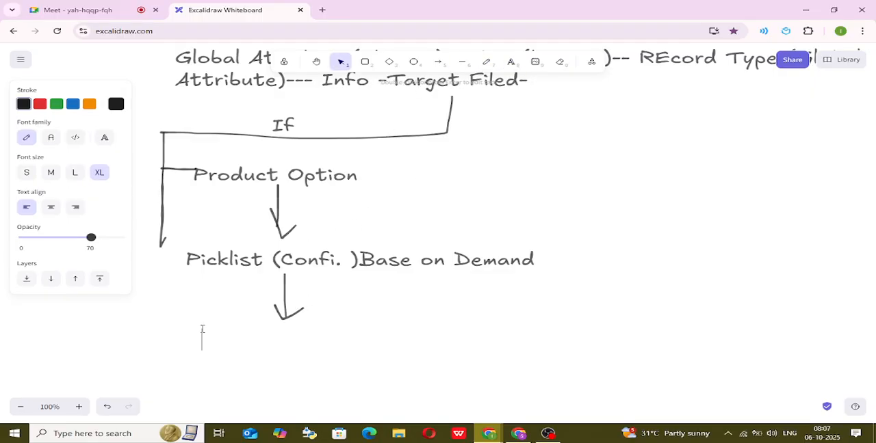
type("A")
key("BackSpace")
type("Pick")
key("BackSpace")
key("BackSpace")
type("cklist A")
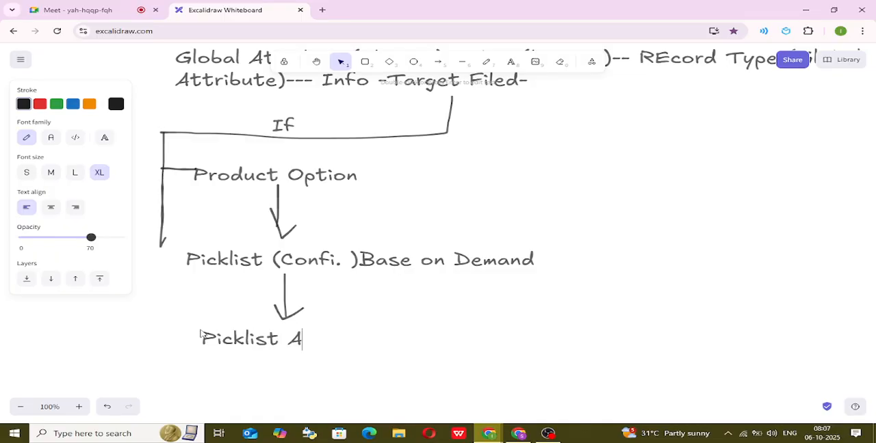
type("PI (nam")
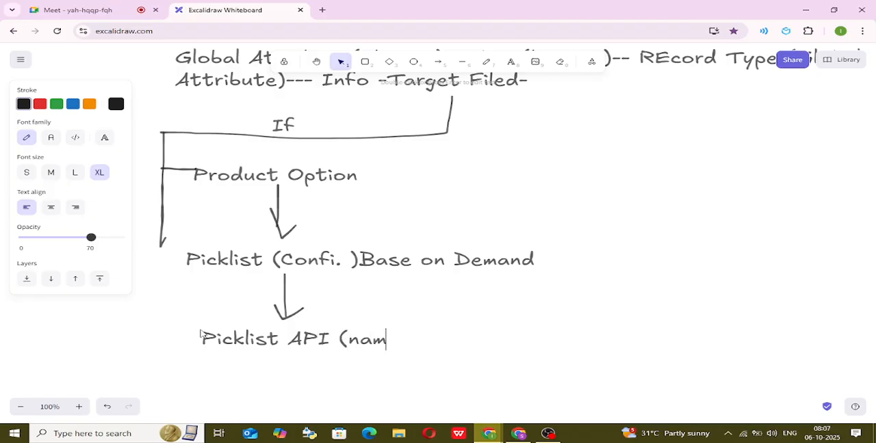
type("e) Cop")
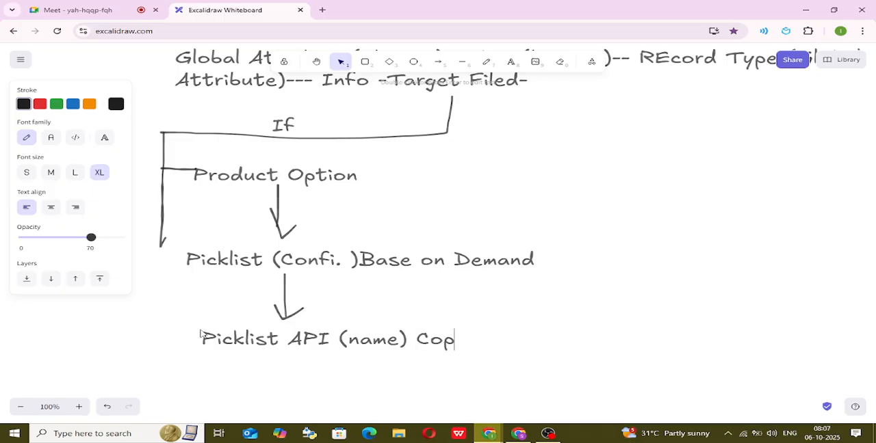
type("y")
Draw a freehand curved arrow from "Picklist API (name) Copy" back up to "Target Filed".
left_click(485, 62)
mouse_move(483, 345)
left_mouse_down()
mouse_move(606, 172)
mouse_move(476, 95)
mouse_move(470, 108)
mouse_move(506, 88)
left_mouse_up()
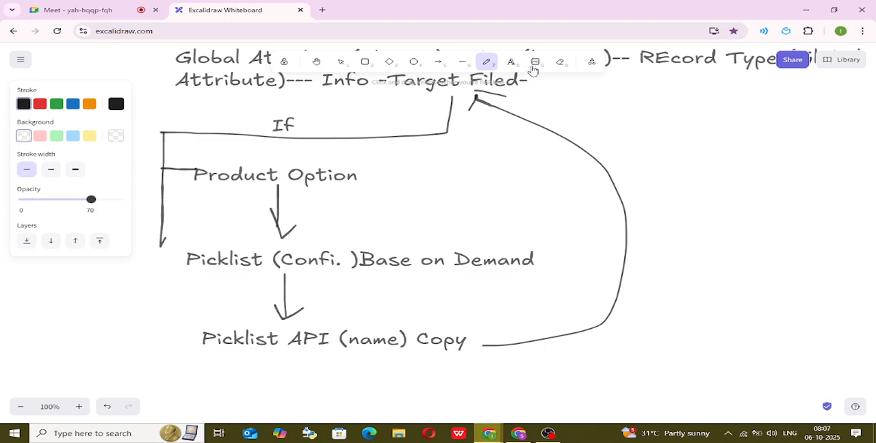
left_click(534, 62)
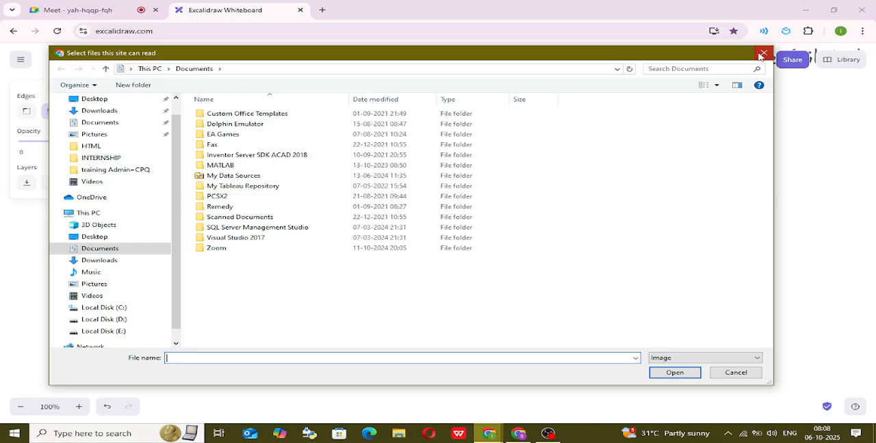
Dismiss the image file dialog and add the three-line note "Paste At / Target Filed / Object Manager" beside the curved arrow.
left_click(763, 52)
left_click(511, 62)
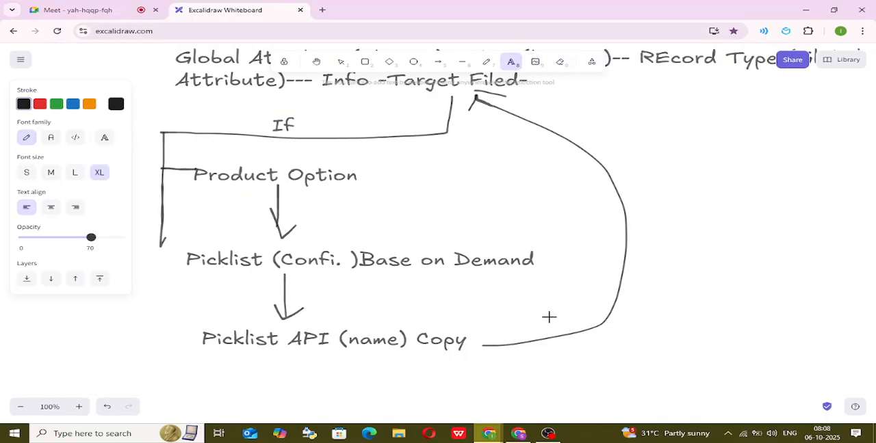
left_click(583, 263)
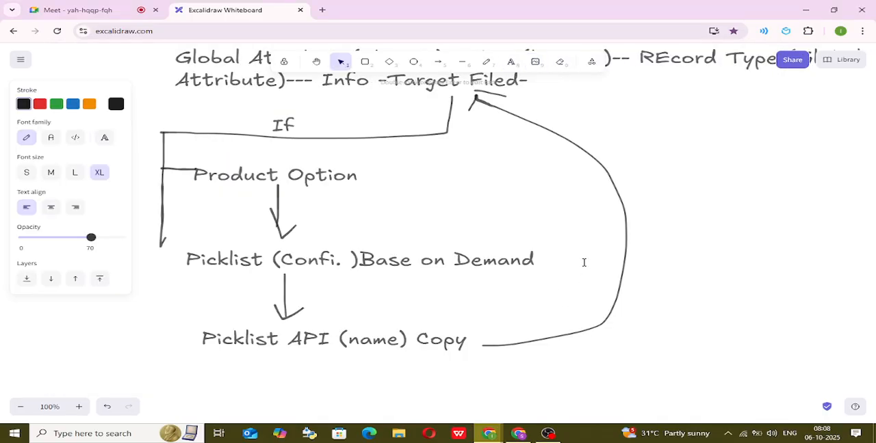
type("Paste At")
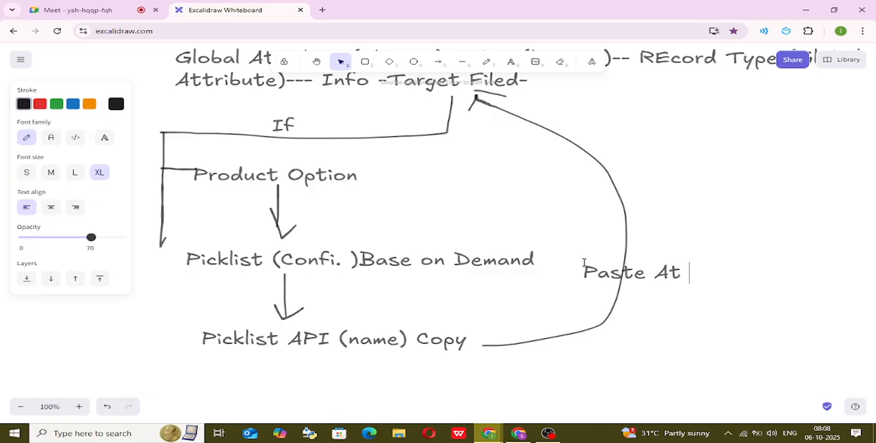
key("Return")
type("Target ")
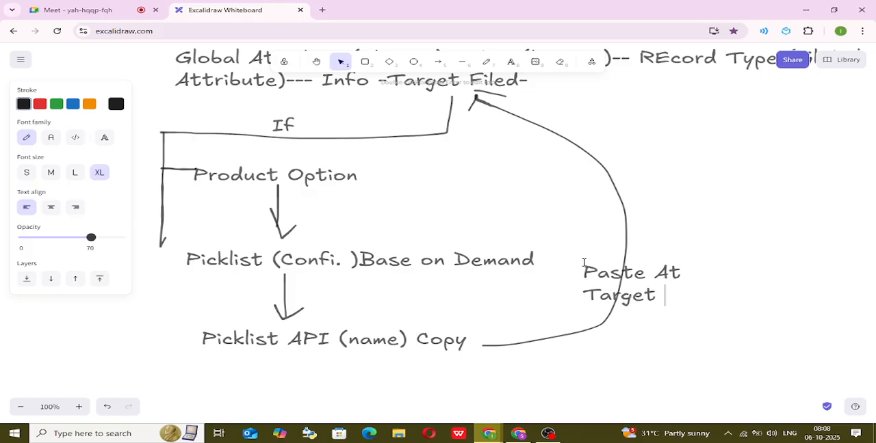
type("Filed")
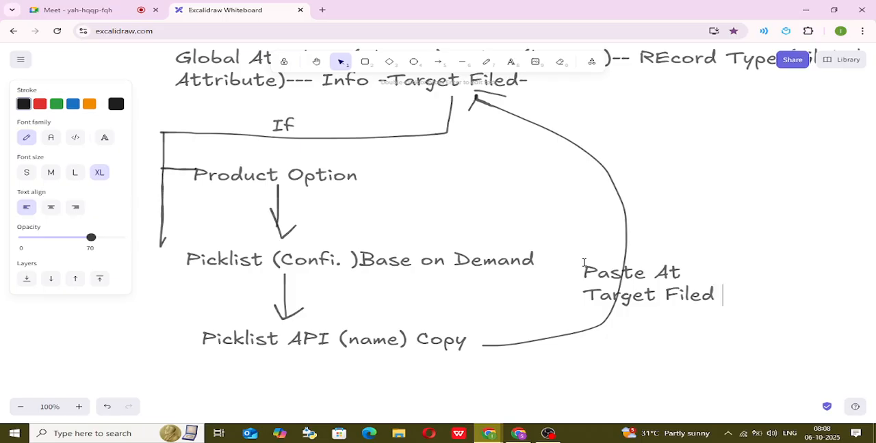
key("Return")
type("Object Manager")
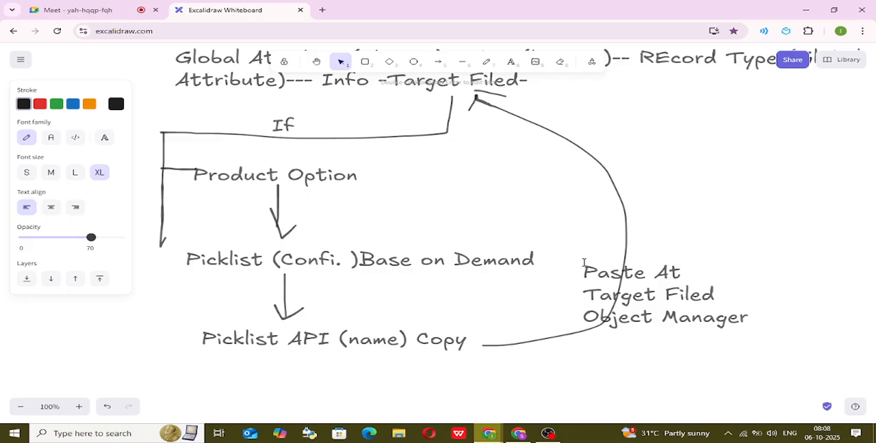
Finish the "Paste At Target Filed Object Manager" note and move it to just outside the curved arrow.
left_click(695, 246)
left_click(658, 272)
left_click_drag(658, 272, 749, 251)
double_click(626, 176)
left_click(769, 190)
left_click(667, 178)
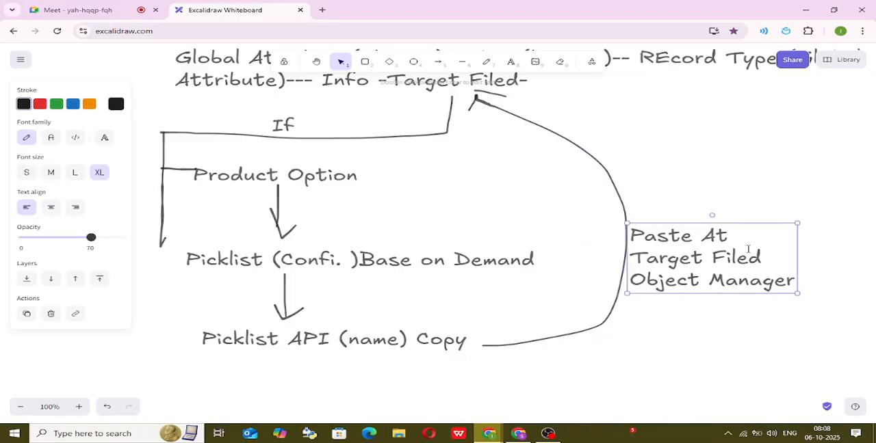
left_click(707, 317)
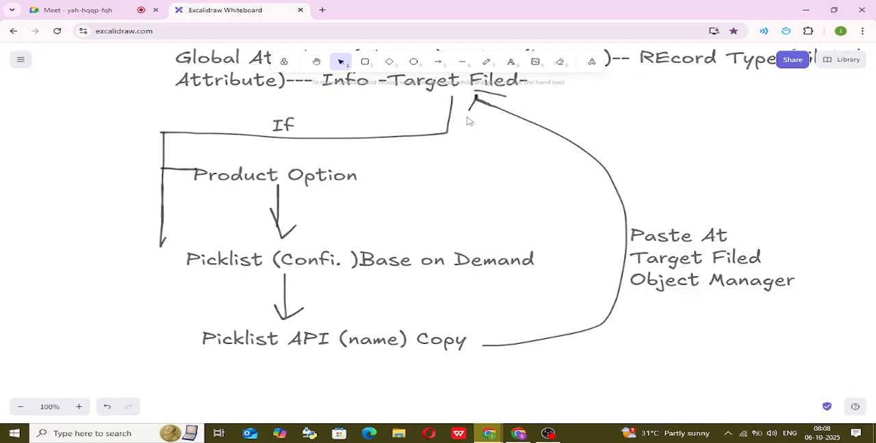
left_click(316, 62)
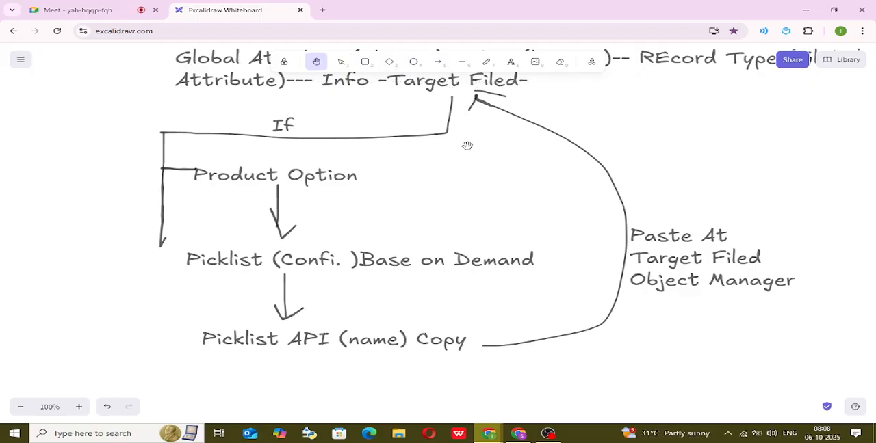
mouse_move(466, 146)
left_mouse_down()
mouse_move(457, 182)
mouse_move(440, 197)
left_mouse_up()
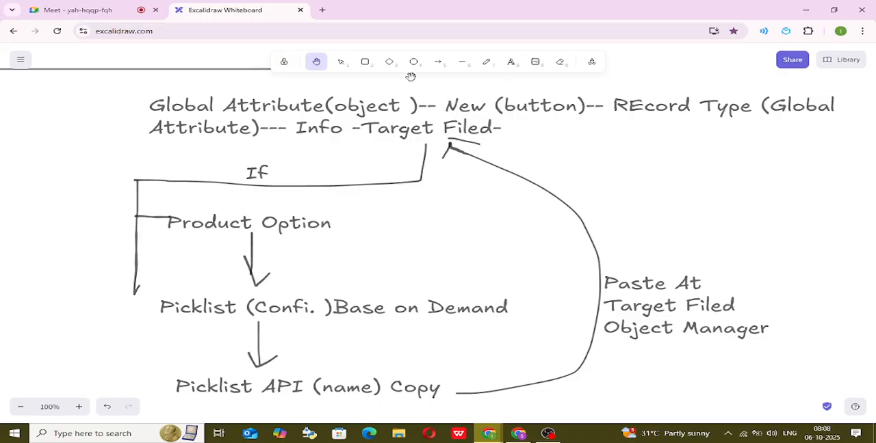
left_click(341, 62)
left_click(478, 116)
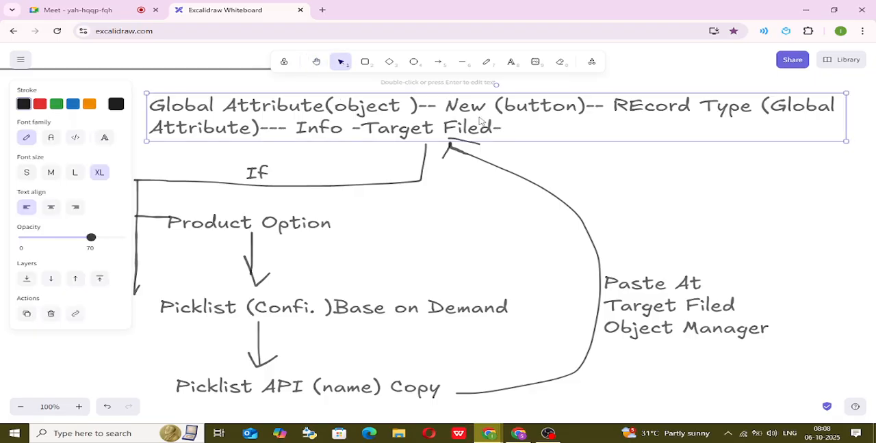
double_click(492, 119)
left_click(510, 125)
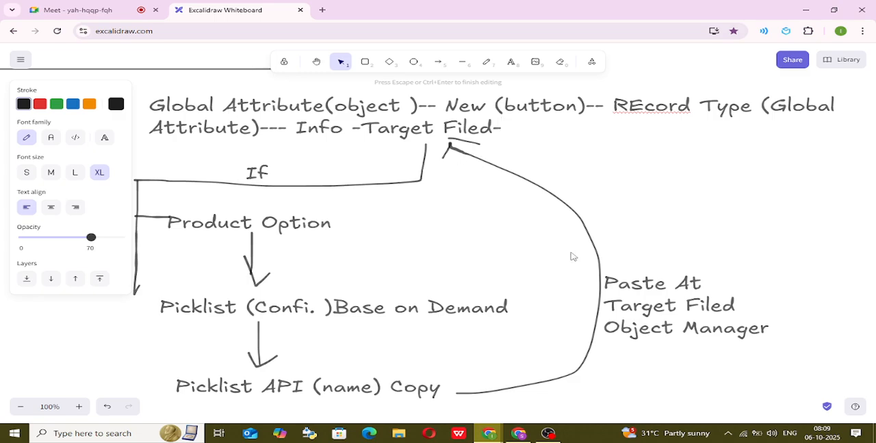
Insert "(Config. Objec)" after "Target Filed" in the note beside the curved arrow.
double_click(649, 330)
left_click(650, 328)
type("(")
key("BackSpace")
type("(Confi")
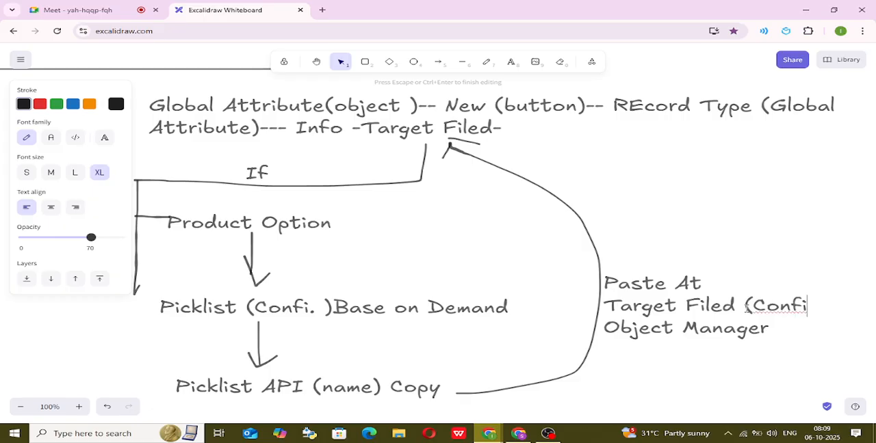
type("g. Obj")
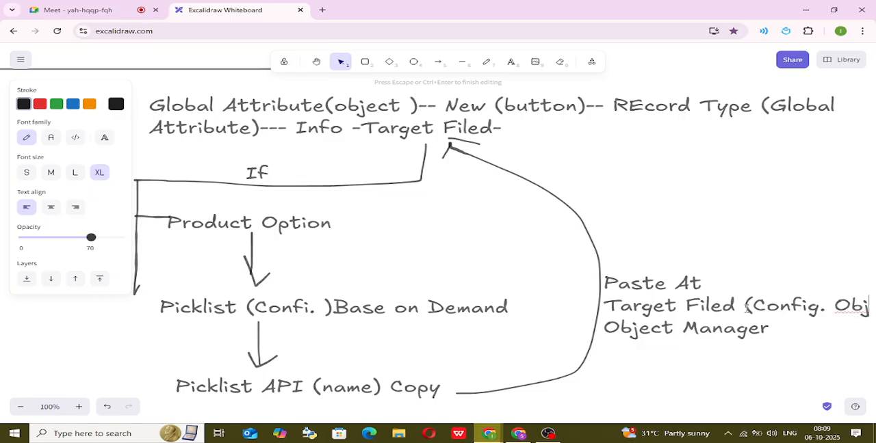
type("ec)")
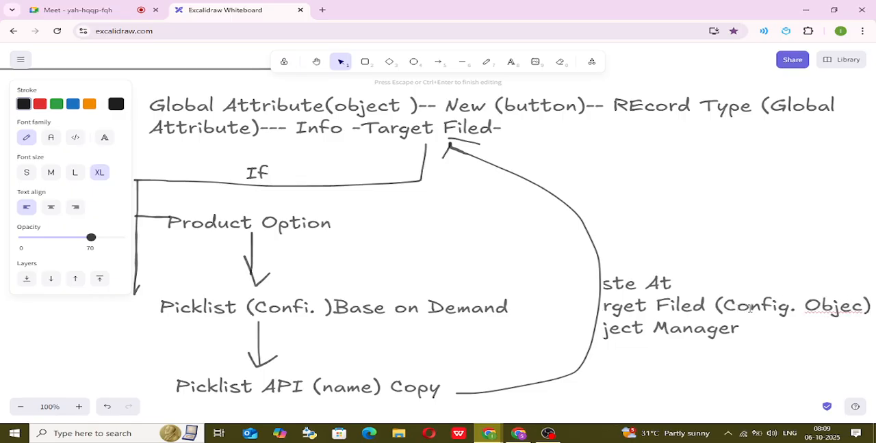
Finish editing the "Paste At" note and shift it slightly left so its full text fits in view.
left_click(726, 344)
left_click_drag(690, 309, 665, 308)
left_click(710, 381)
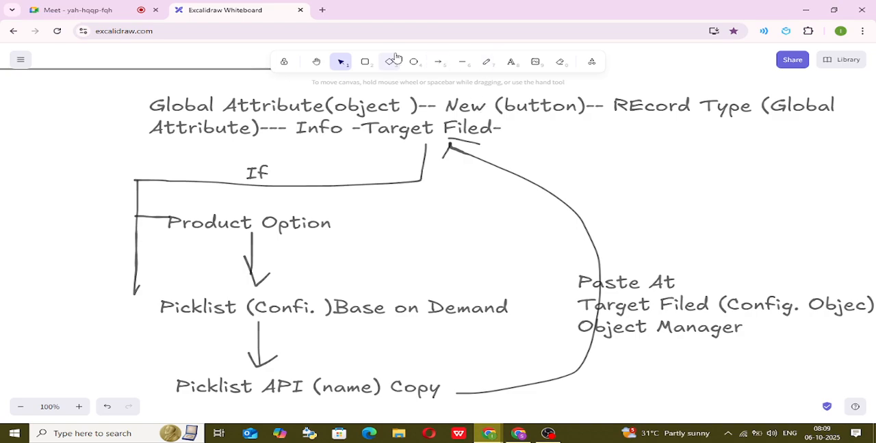
Append "Save" after "Target Filed-" at the end of the Global Attribute heading.
double_click(507, 129)
left_click(507, 128)
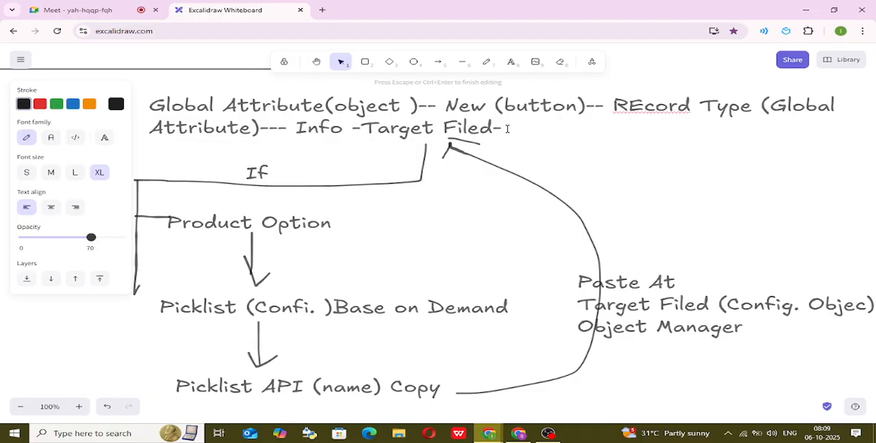
type("Save")
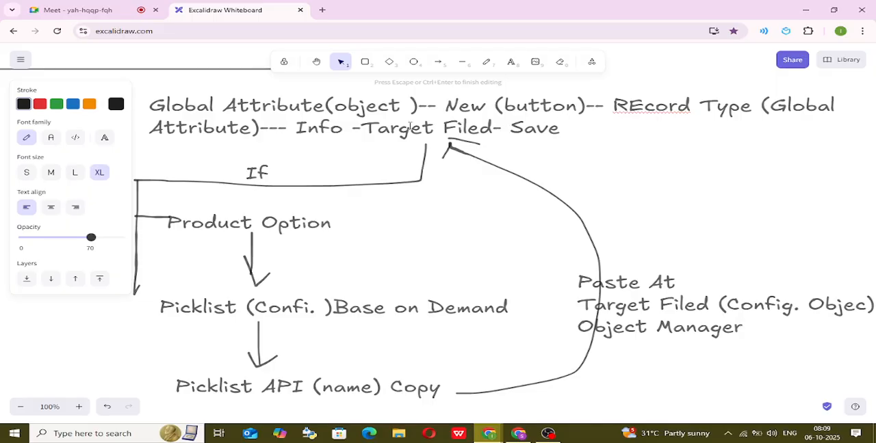
left_click(567, 148)
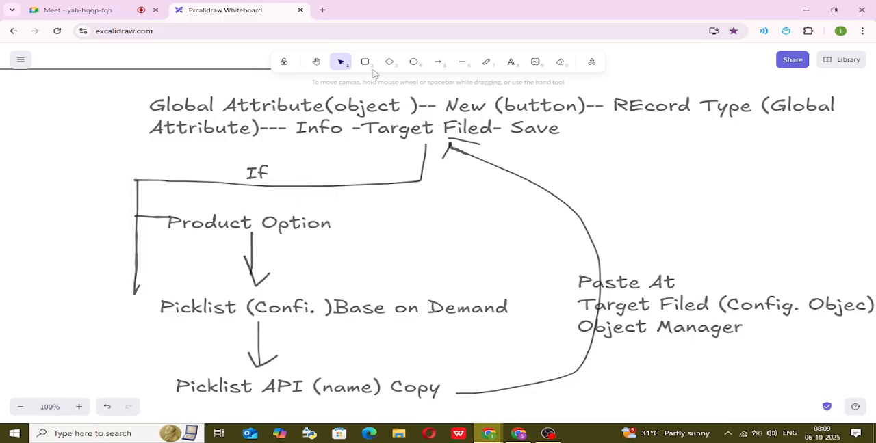
Append a parenthesised "Step" label numbered 1 after "Save" in the Global Attribute heading.
left_click(516, 67)
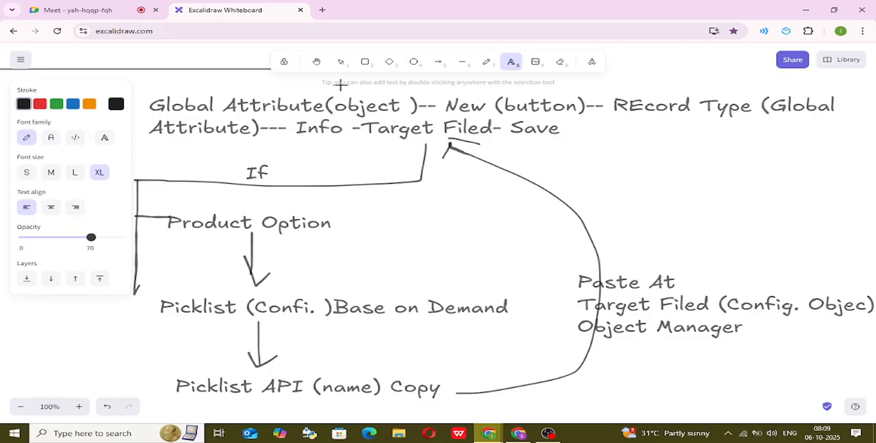
left_click(568, 126)
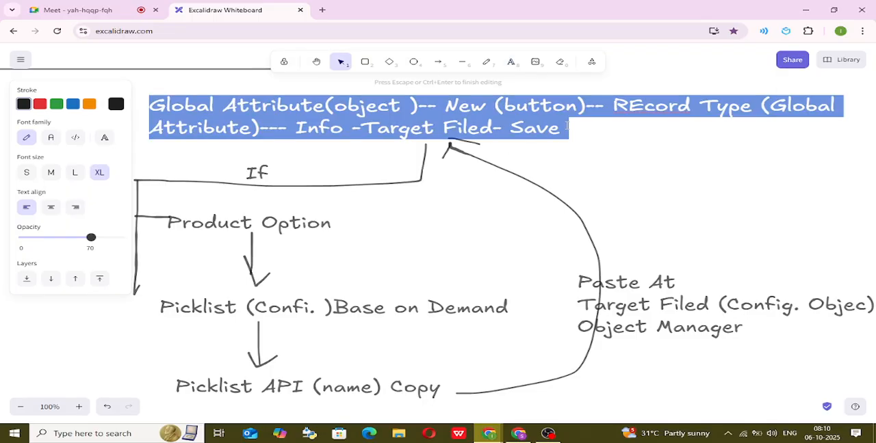
left_click(572, 130)
type("(")
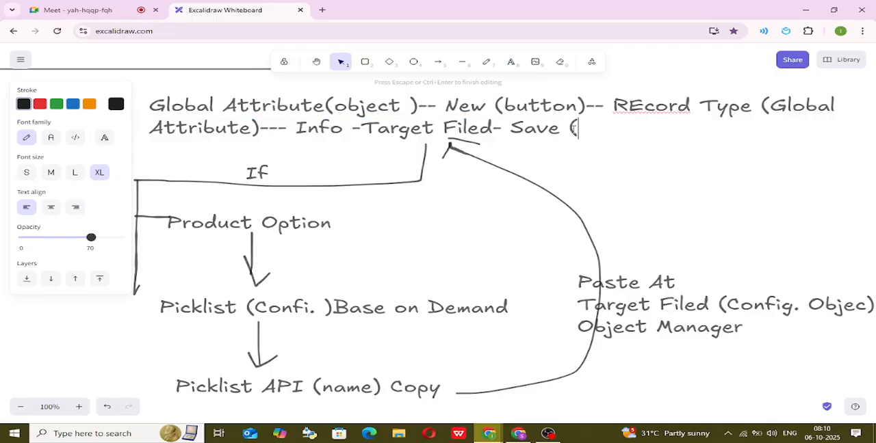
type("Step")
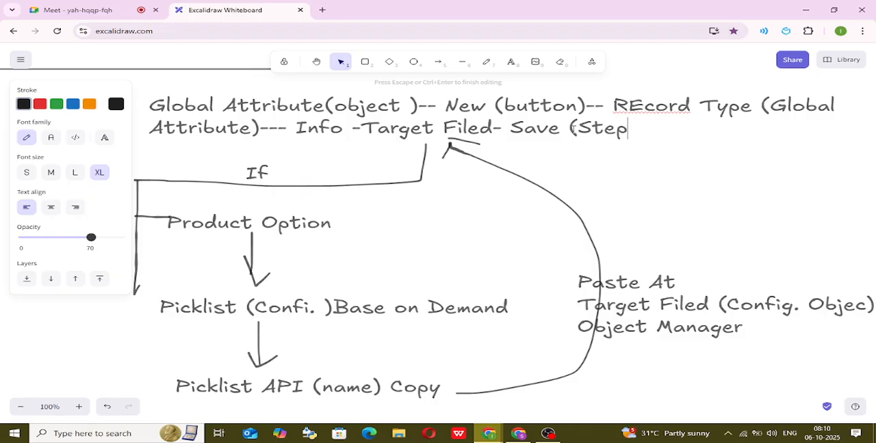
type(" _")
type("!")
type("1")
type(")")
Add the text "Global Attribute - Create" in the empty area below "Picklist API (name) Copy".
scroll(618, 164, "down", 5)
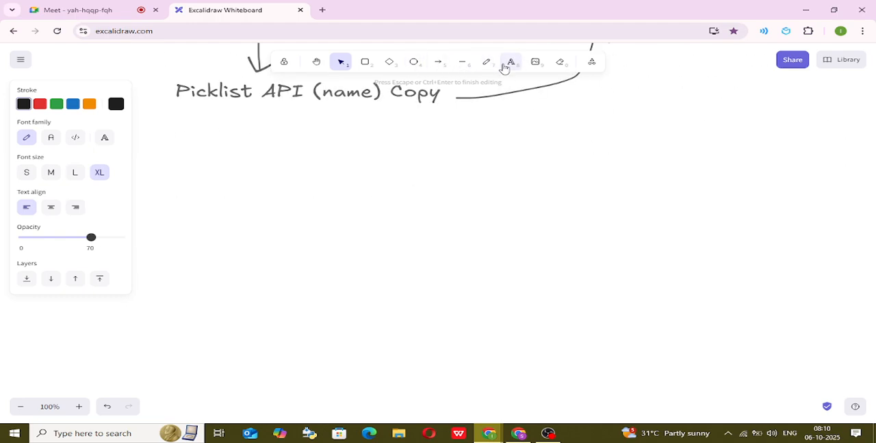
left_click(510, 62)
left_click(197, 135)
type("Global ")
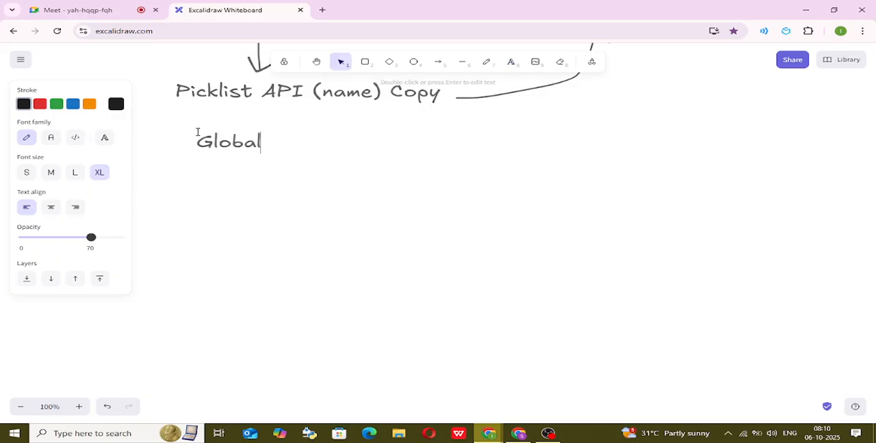
type("Attr")
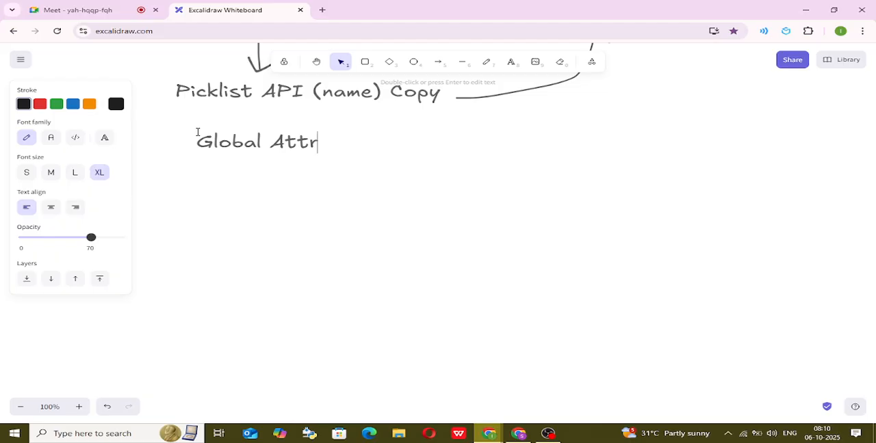
type("ibute ")
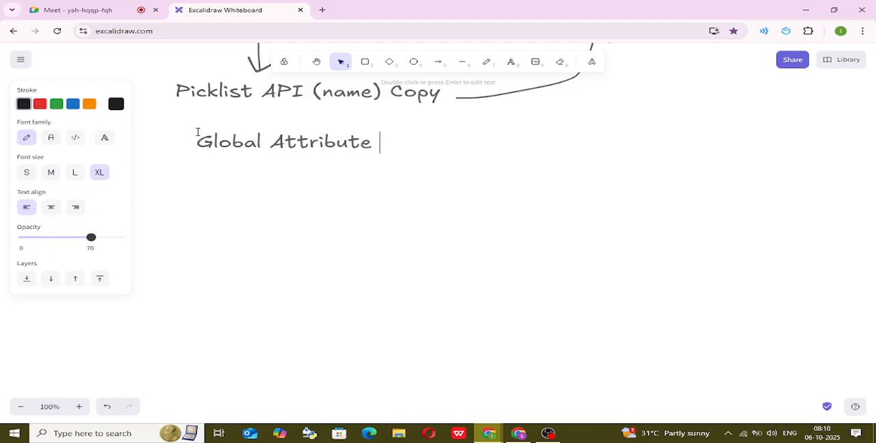
type("- Create")
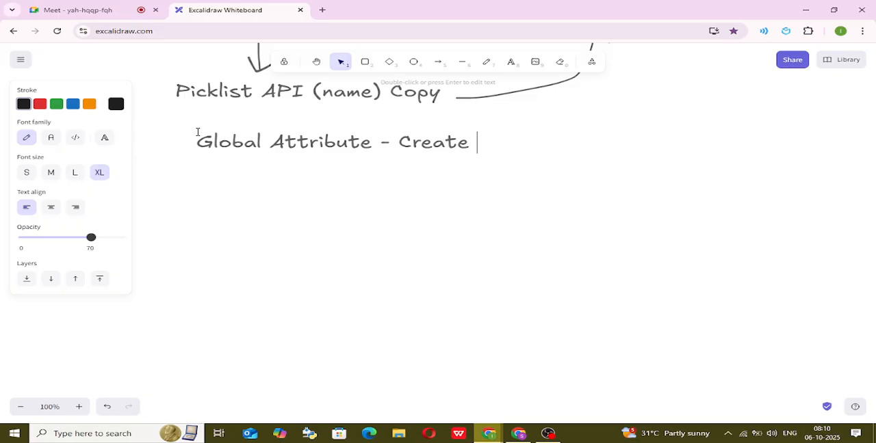
Extend the "Global Attribute - Create" line with "-- Attribute Set(Object)--".
type("-- Attribute Set")
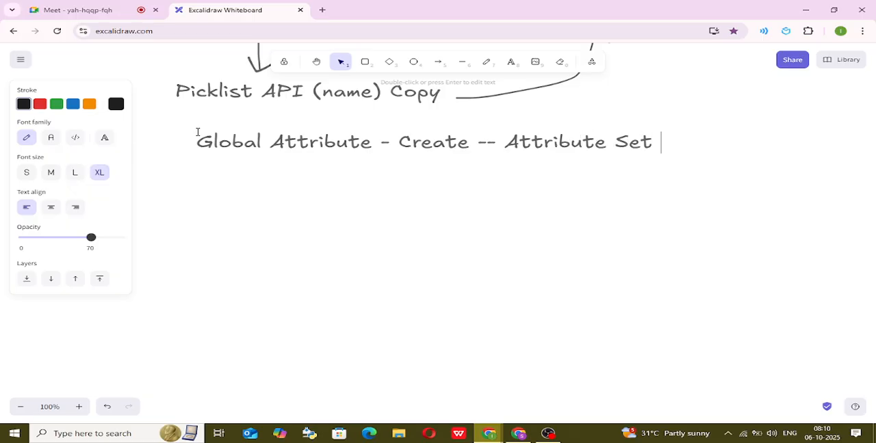
key("BackSpace")
type("(O")
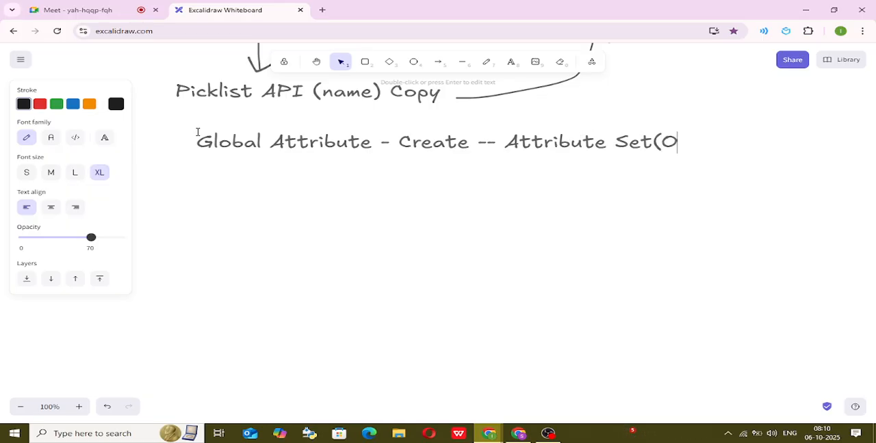
type("bject")
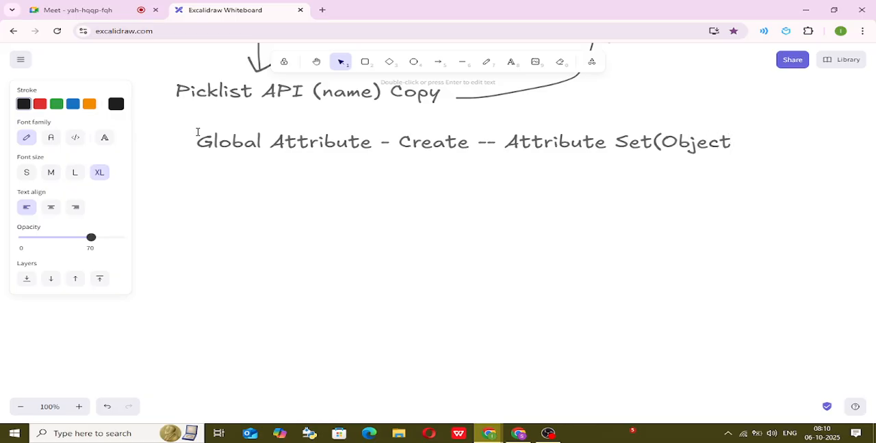
type(")--")
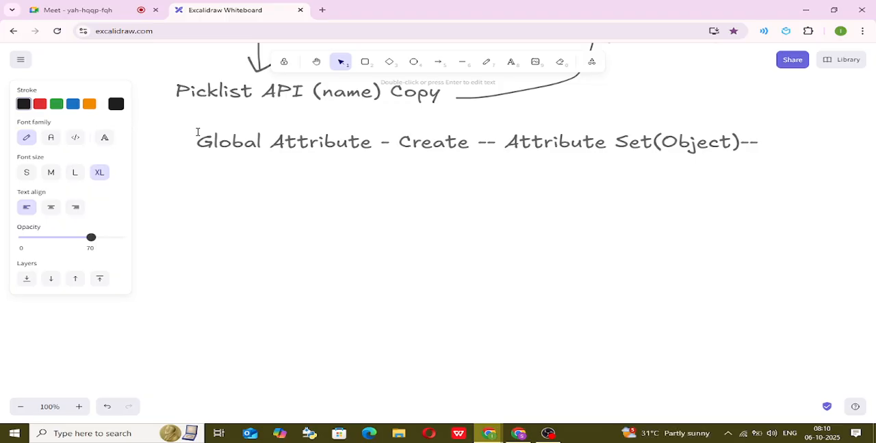
Switch to the Salesforce CPQ browser window and open the Attribute Sets list.
left_click(527, 434)
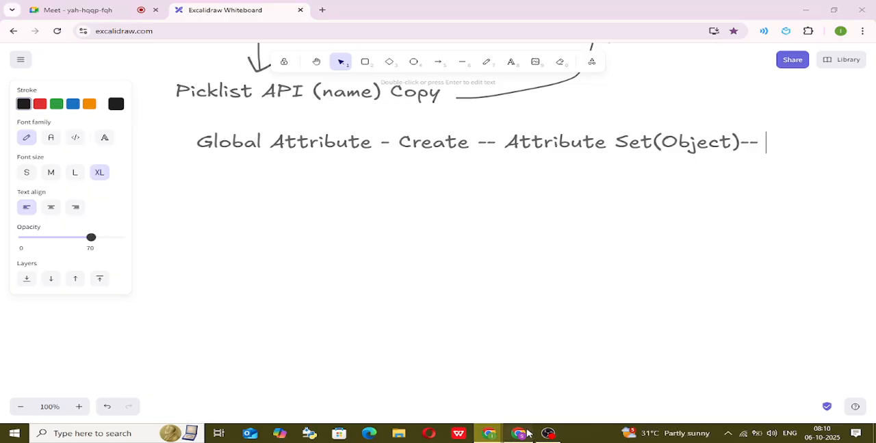
left_click(774, 80)
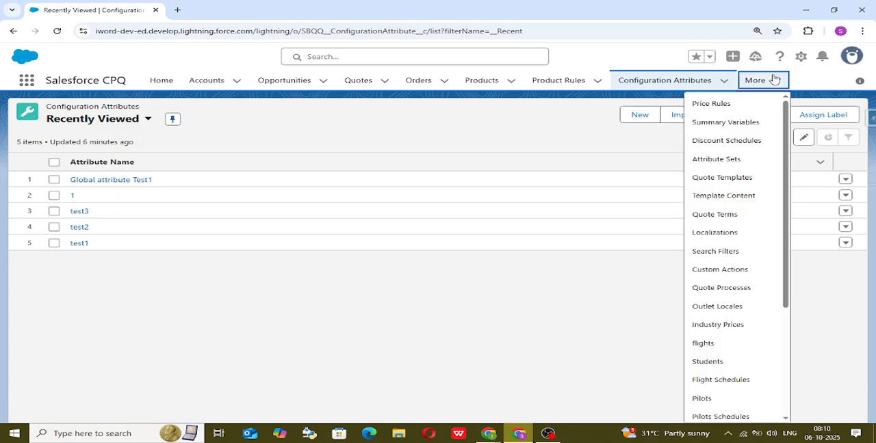
left_click(706, 161)
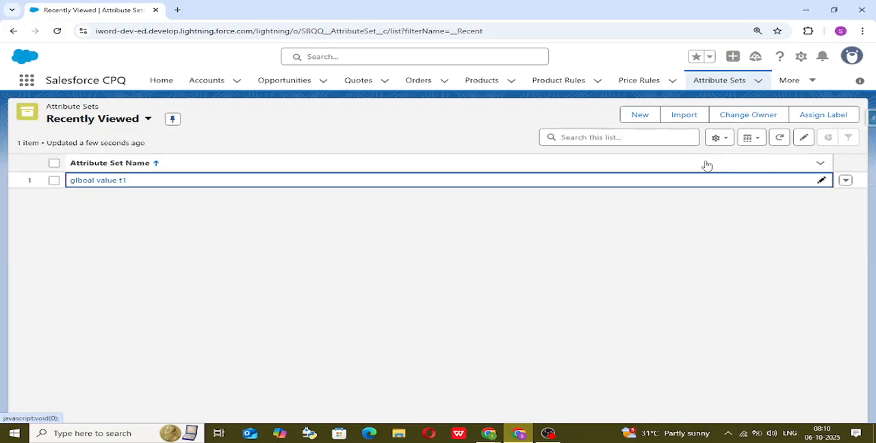
Create a new Attribute Set named "test1" and save it.
left_click(636, 120)
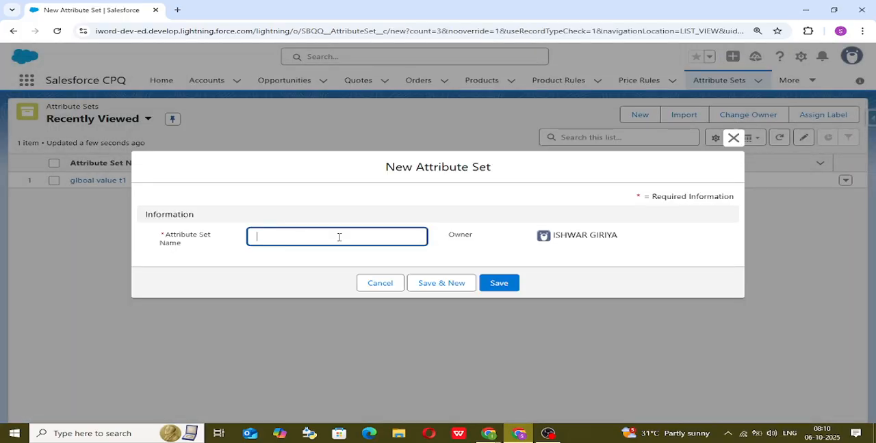
left_click(339, 237)
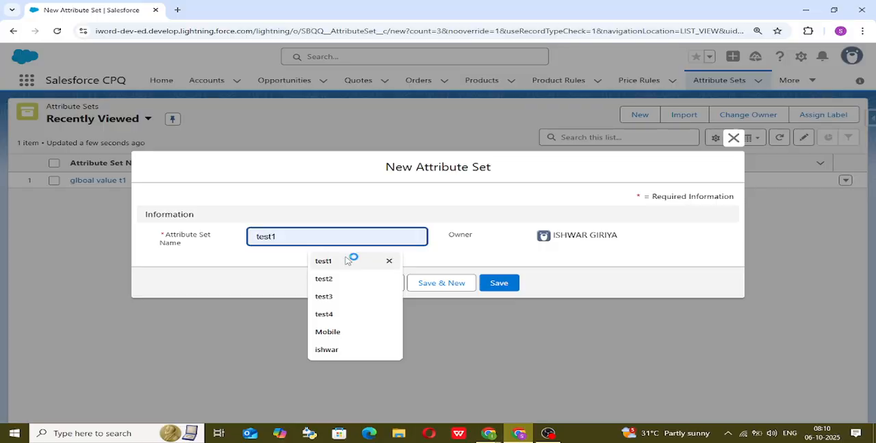
left_click(350, 262)
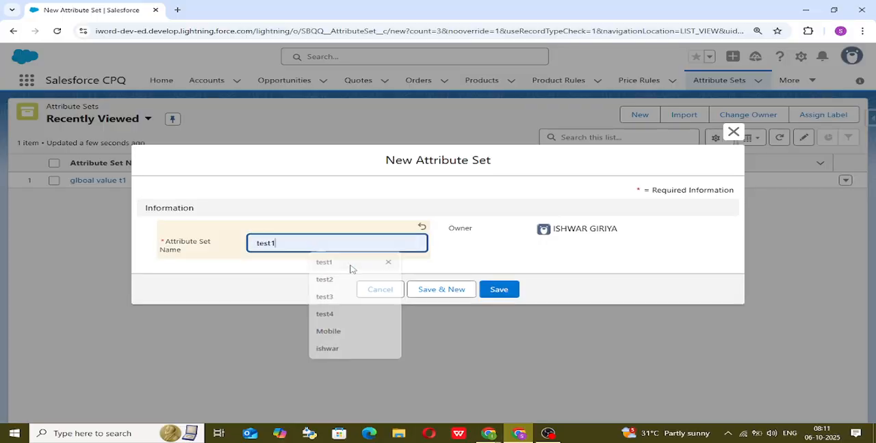
left_click(503, 291)
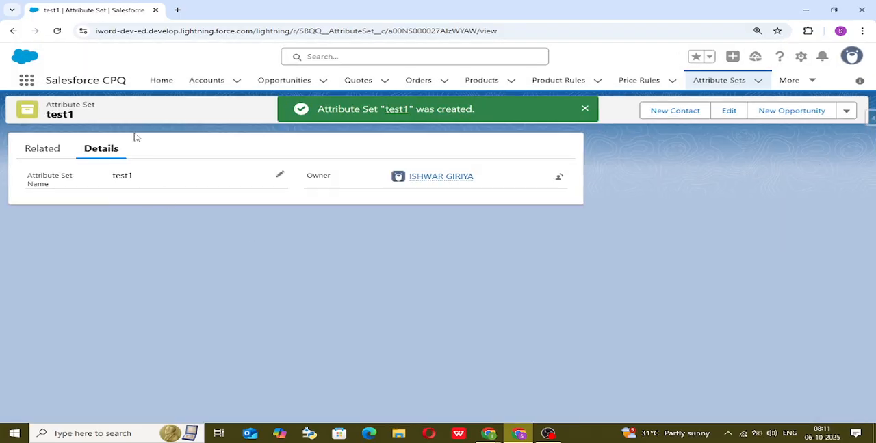
From test1's related records, start a new Attribute Item, view the available Configuration Attributes, and cancel the form.
left_click(46, 152)
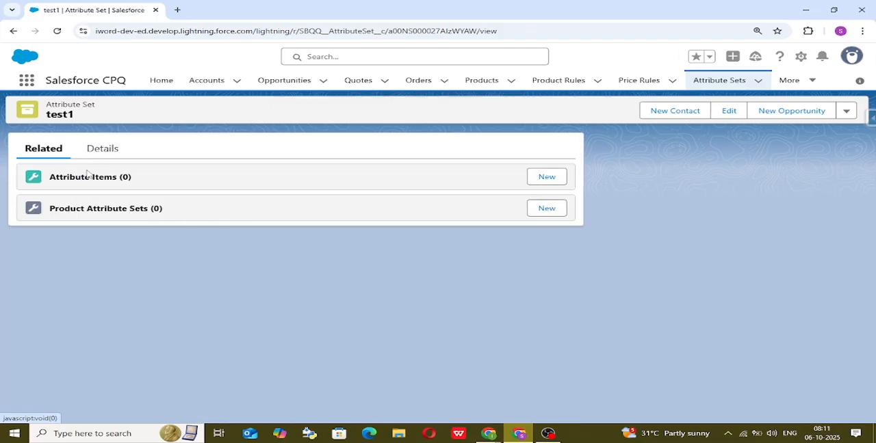
left_click(545, 179)
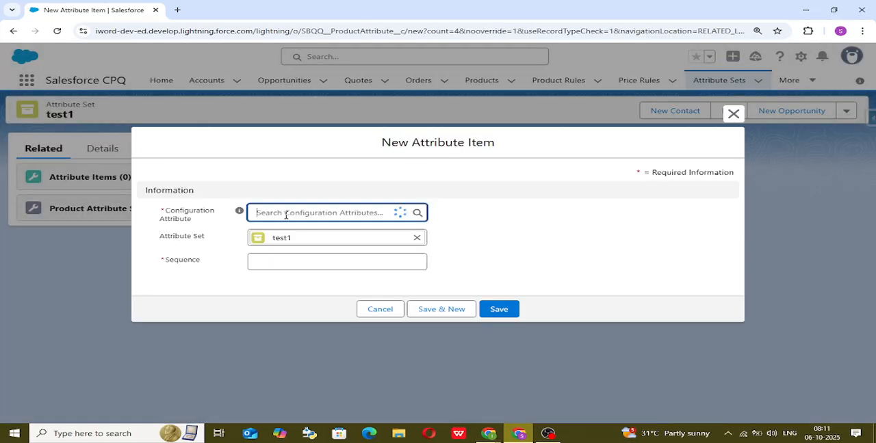
left_click(286, 214)
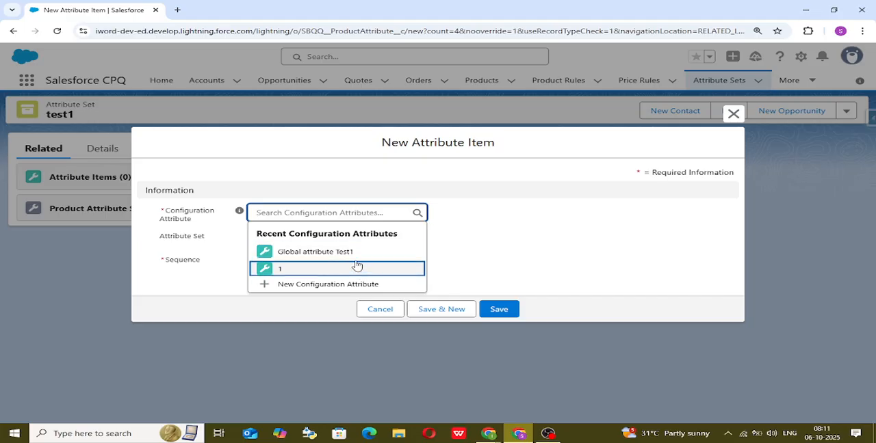
left_click(379, 311)
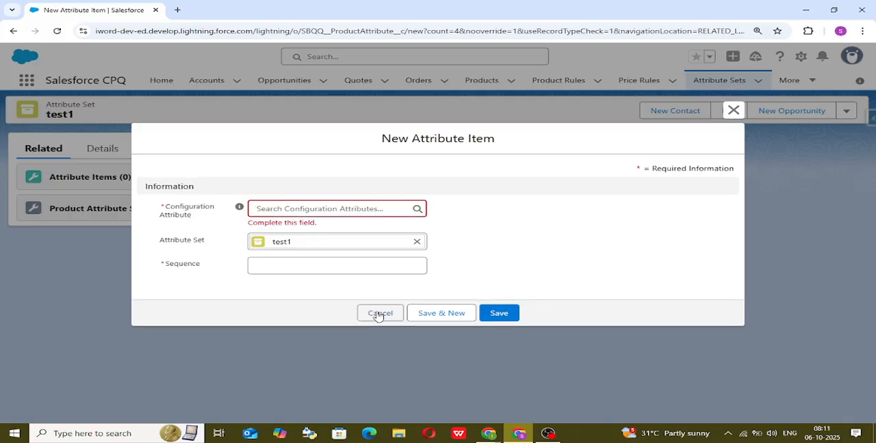
Switch to the Excalidraw whiteboard and append "Info -Save" to the "Global Attribute - Create -- Attribute Set(Object)--" line.
mouse_move(481, 435)
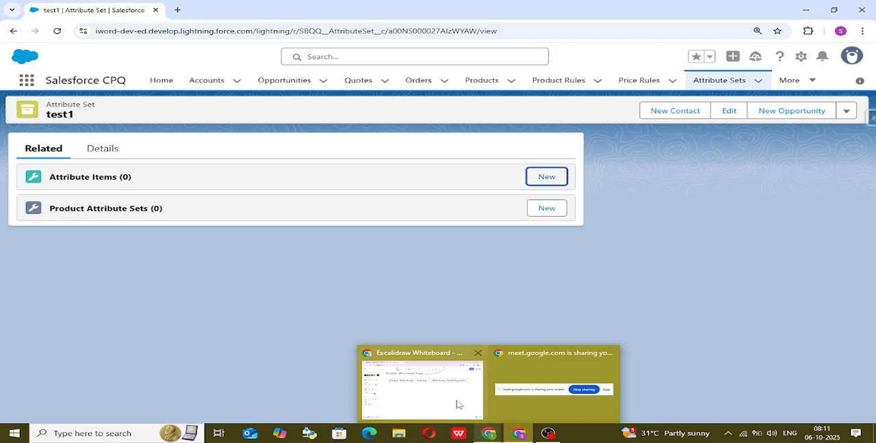
left_click(440, 389)
key("Return")
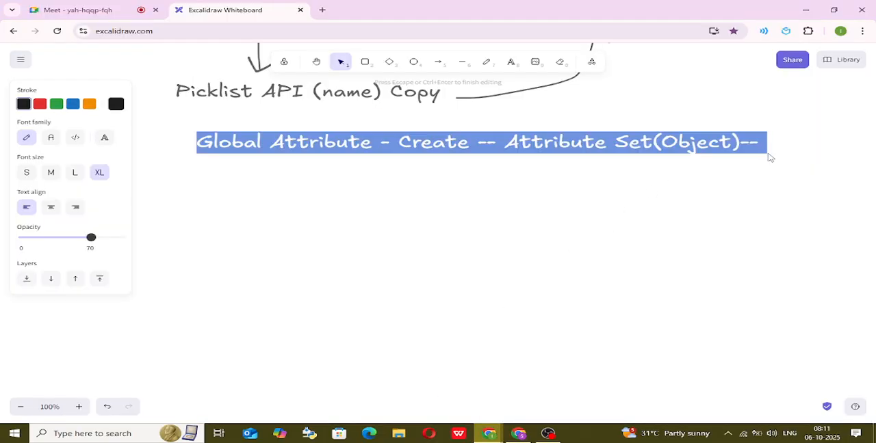
key("Escape")
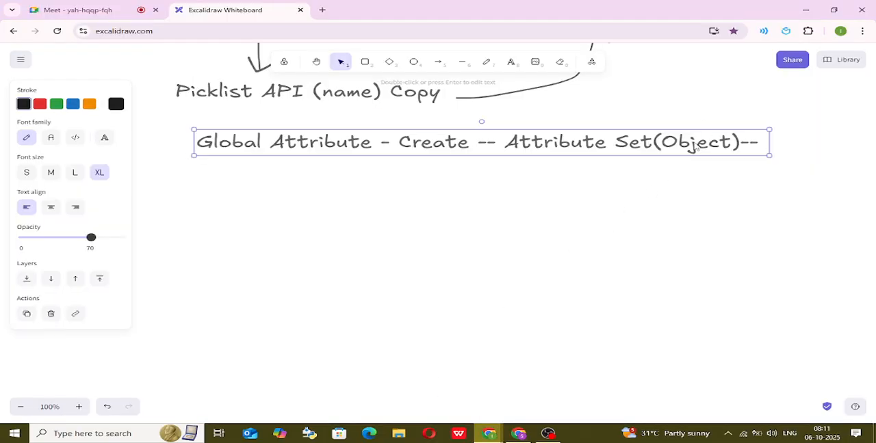
double_click(693, 142)
left_click(751, 143)
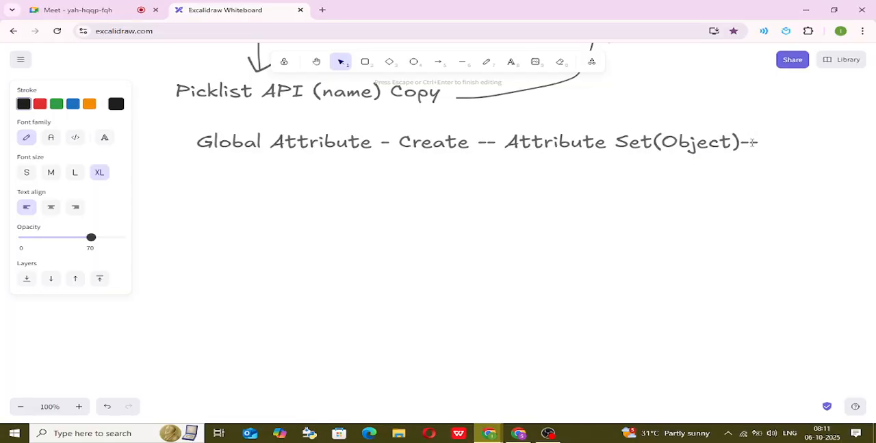
type("Info -Sav")
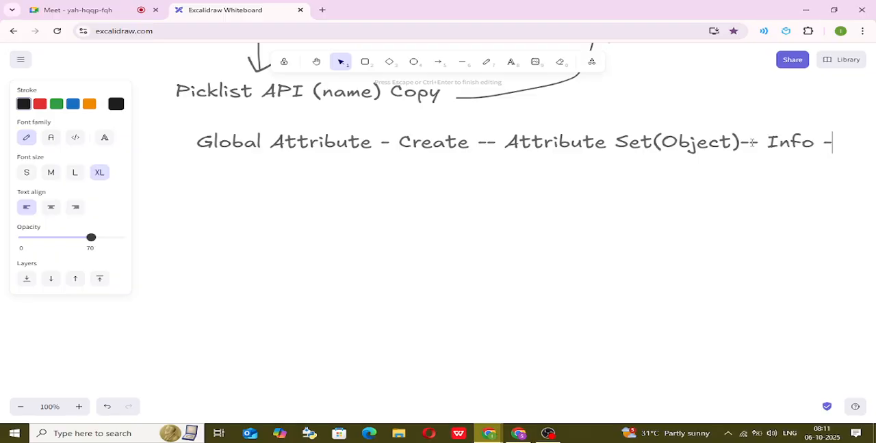
type("e")
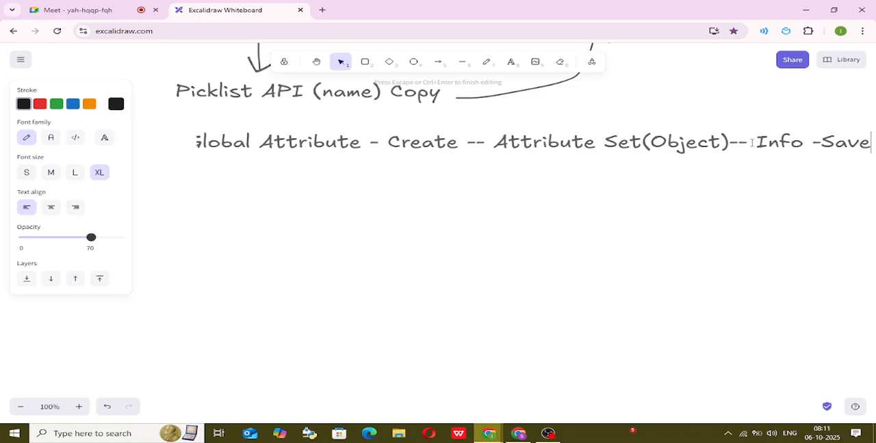
Add a second line reading "-Related (Tab) --" to the same text.
key("Return")
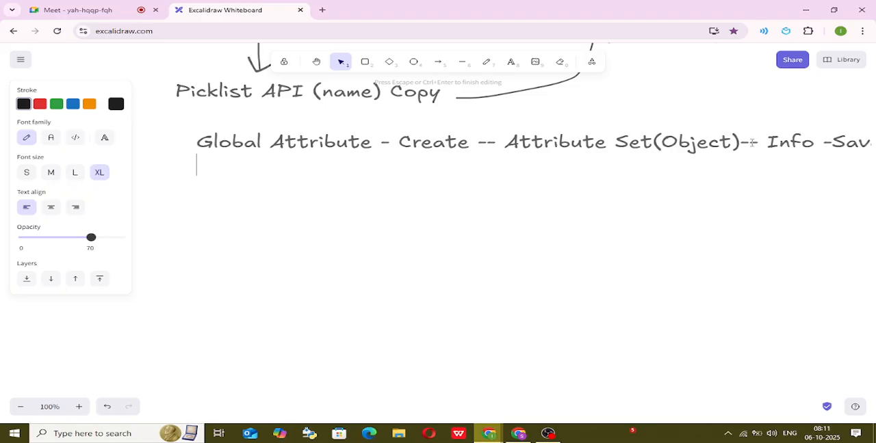
type("-")
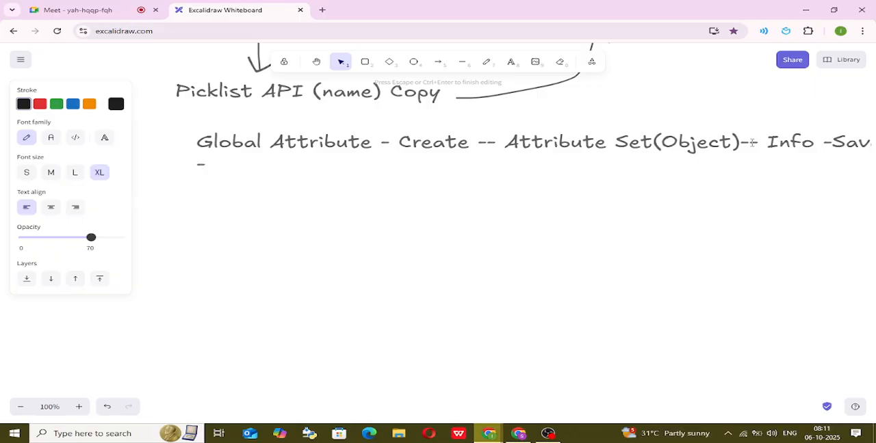
scroll(750, 143, "down", 1)
type("Re")
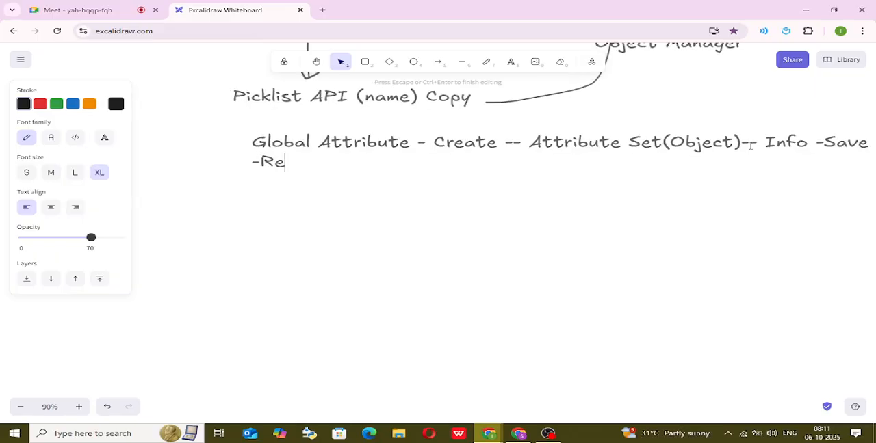
type("lated")
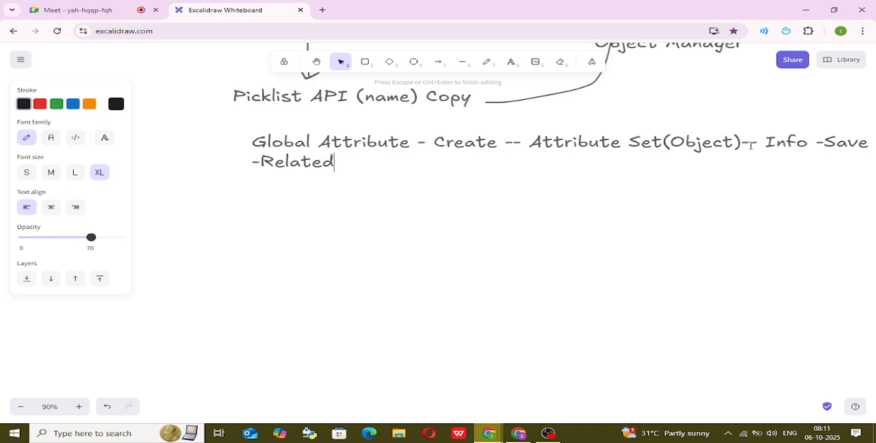
type(" (Tab) -- ")
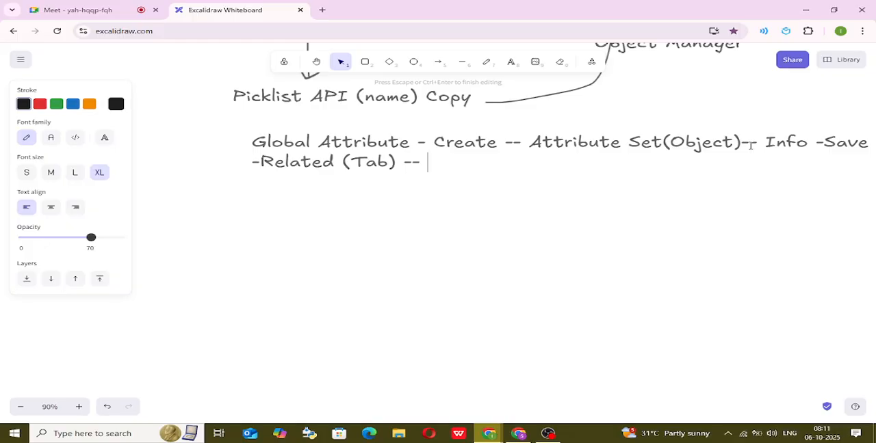
type("attribute Iteam")
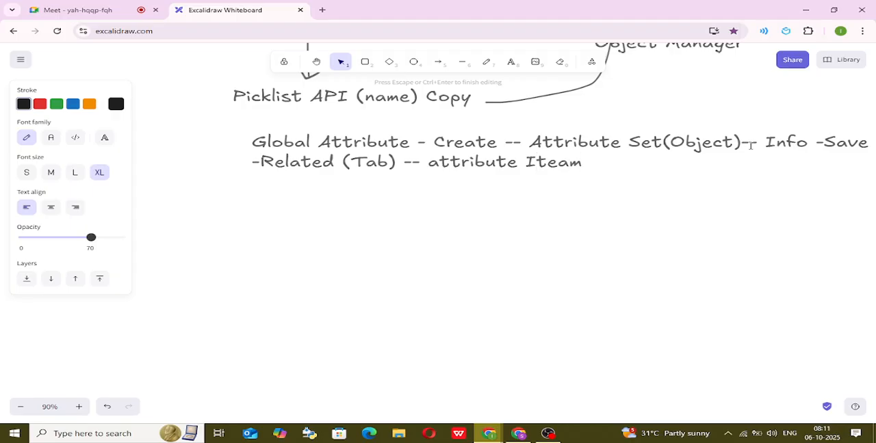
type("(")
Continue the second line with "attribute item" after "-Related (Tab) --", correcting the misspelled "Iteam".
key("BackSpace")
type("9")
key("BackSpace")
key("BackSpace")
key("BackSpace")
key("BackSpace")
key("BackSpace")
key("BackSpace")
type("item")
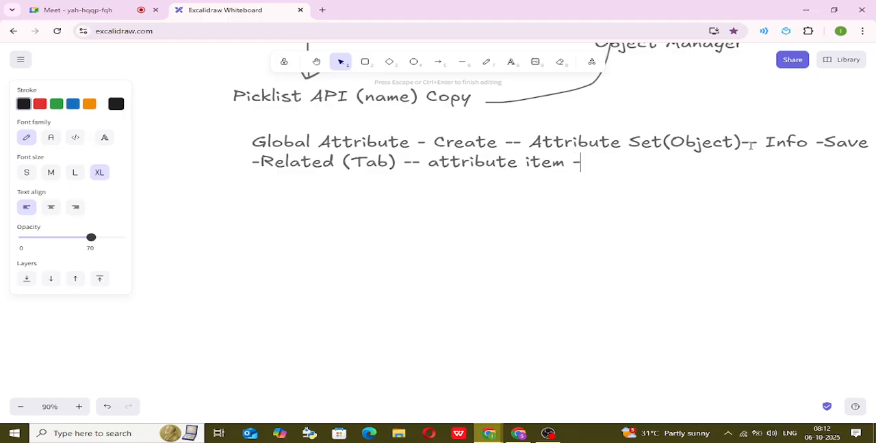
Append "-(Global Attribute) (Save)" after "attribute item" on the second line.
type("-(Global ")
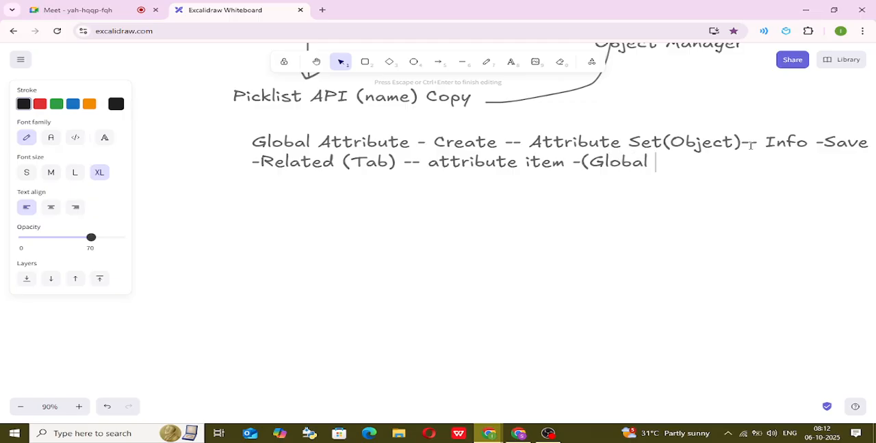
type("Attroibute")
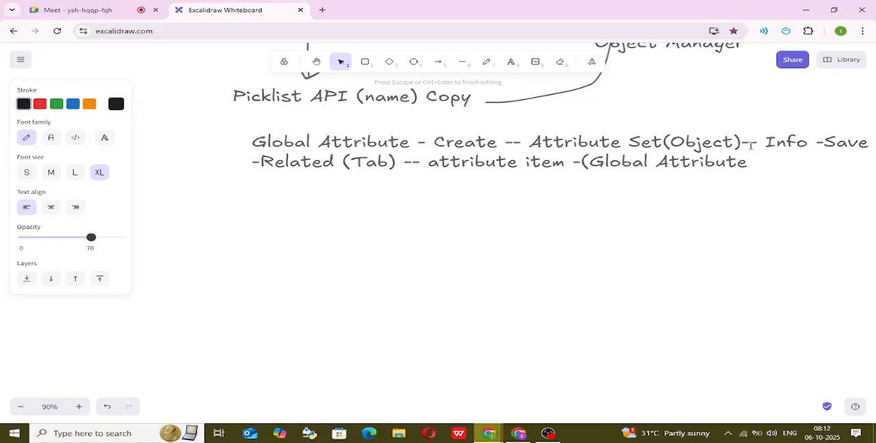
type(") (Save)")
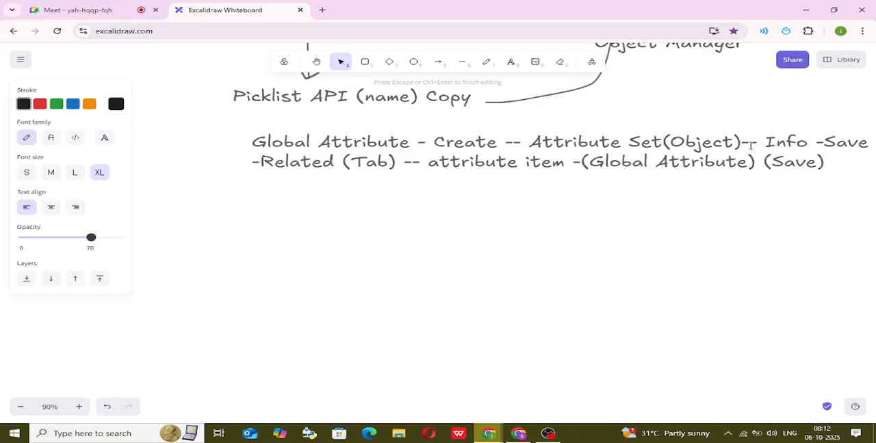
End the second line with "__ Step2" and finish editing the text.
type("__ Ste")
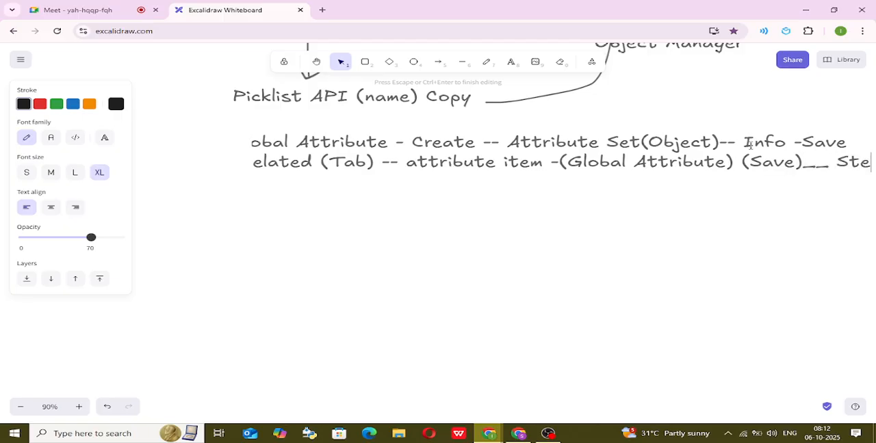
type("p2")
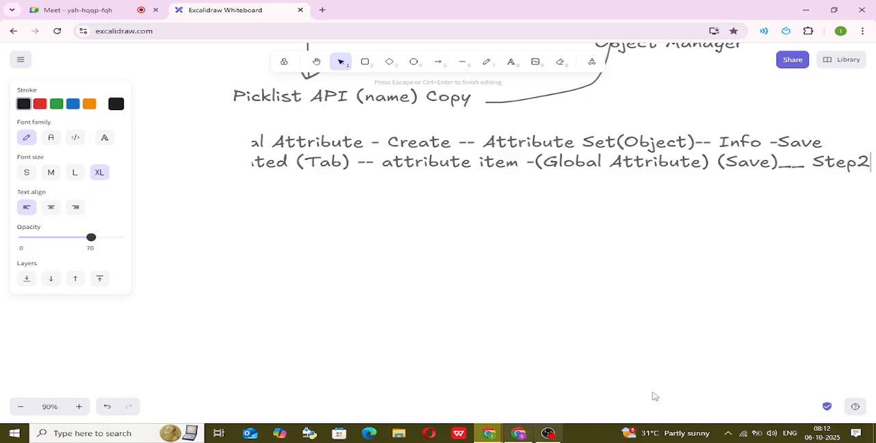
left_click(448, 199)
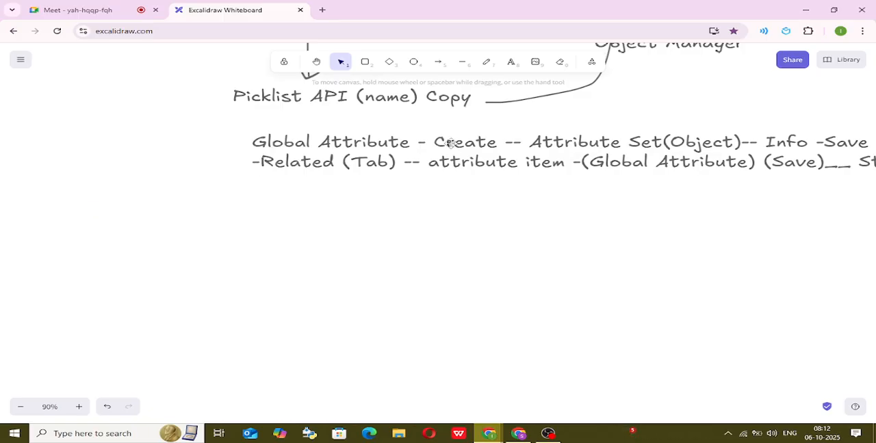
Move the two-line Step2 text up and to the left, directly beneath "Picklist API (name) Copy", and deselect it.
left_click_drag(451, 143, 388, 126)
scroll(457, 227, "up", 5)
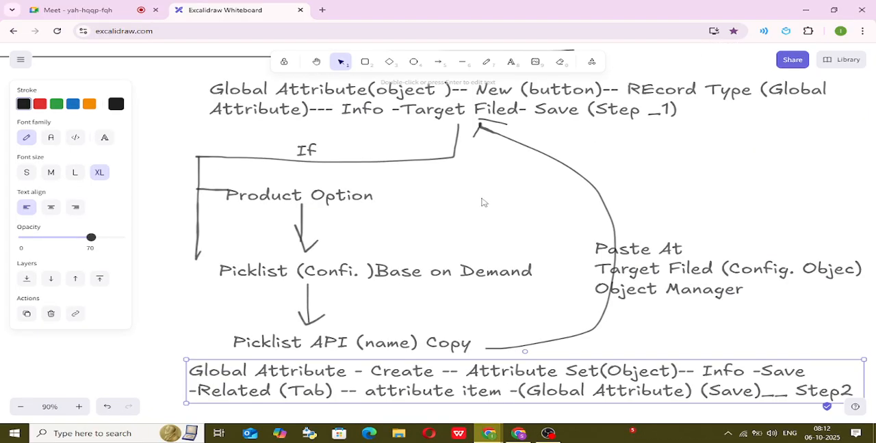
scroll(606, 226, "down", 2)
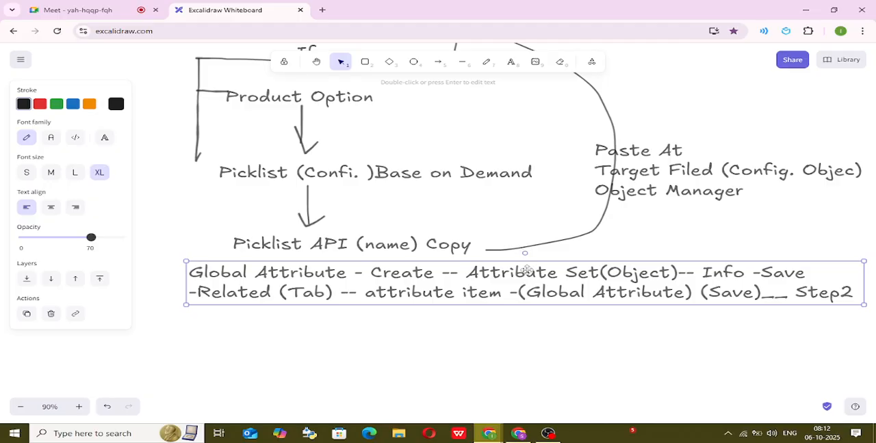
left_click(510, 347)
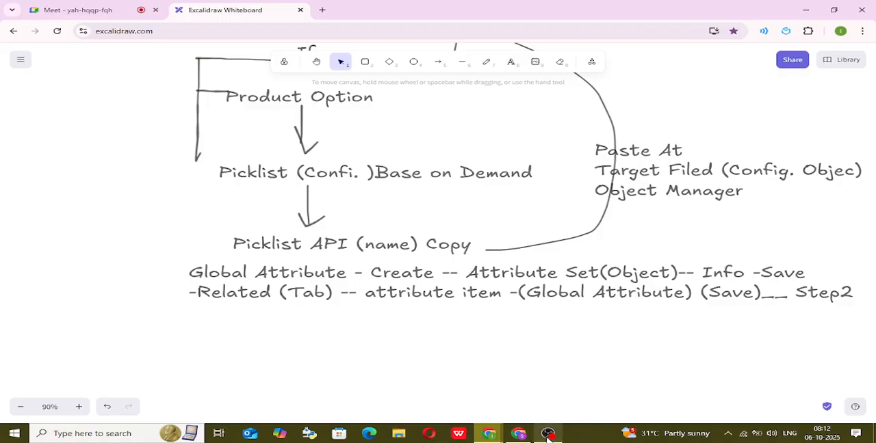
Compare the test1 attribute set's related lists in Salesforce CPQ with the Excalidraw notes, and switch to the Google Meet call.
left_click(518, 433)
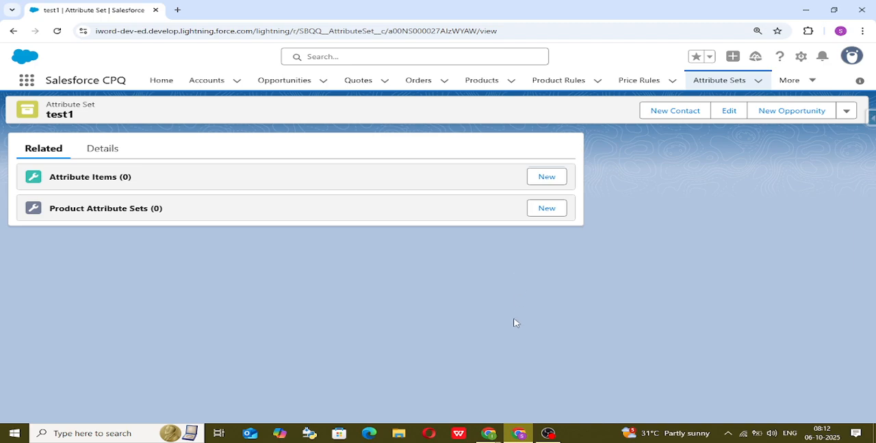
mouse_move(488, 433)
left_click(453, 419)
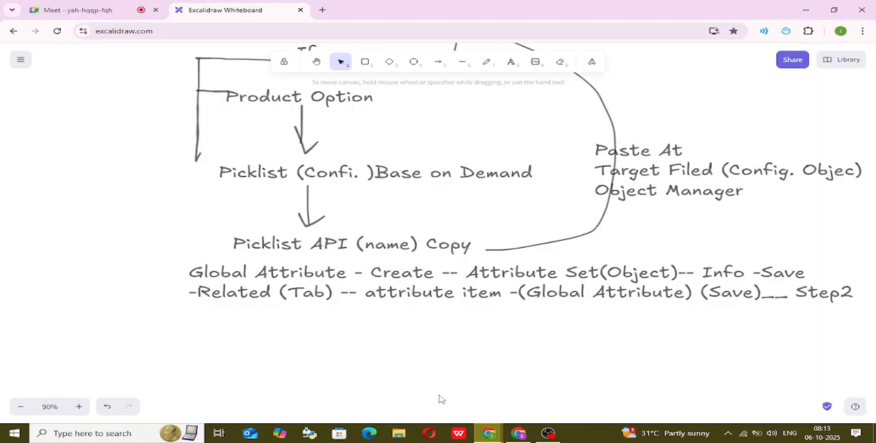
left_click(518, 432)
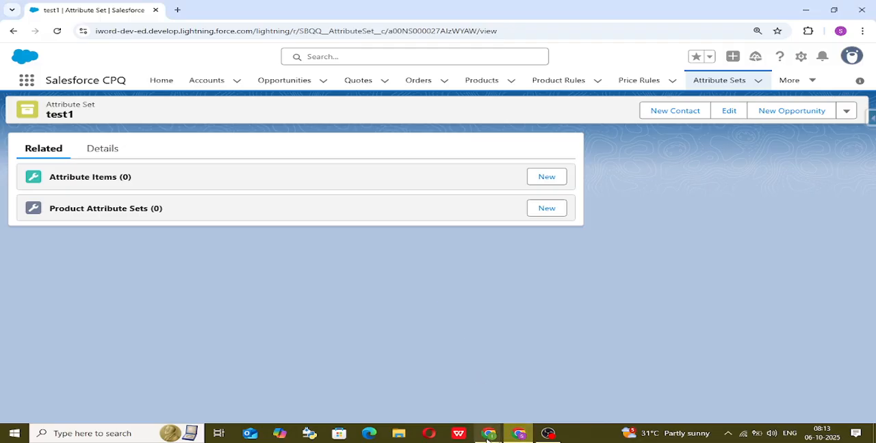
mouse_move(488, 437)
left_click(428, 406)
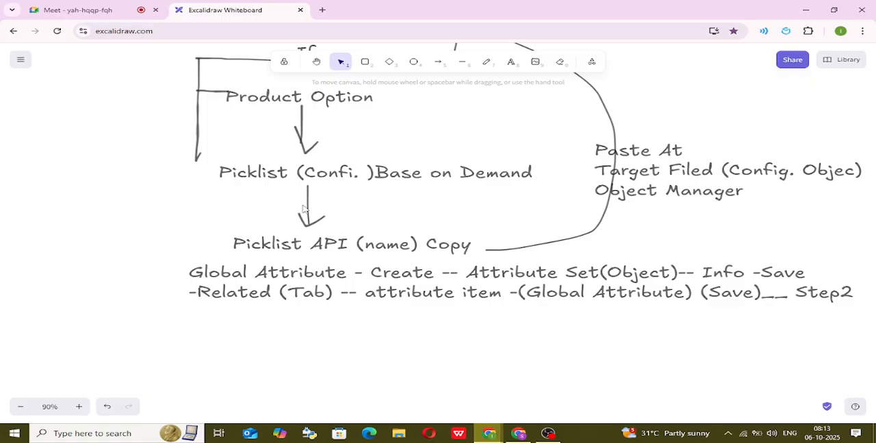
left_click(106, 9)
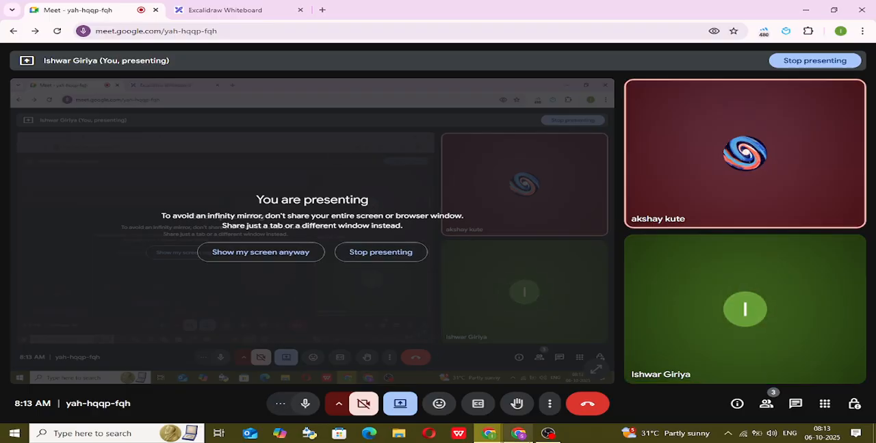
Switch to Salesforce CPQ and open the most recently viewed quote in the quote line editor.
mouse_move(517, 433)
left_click(481, 359)
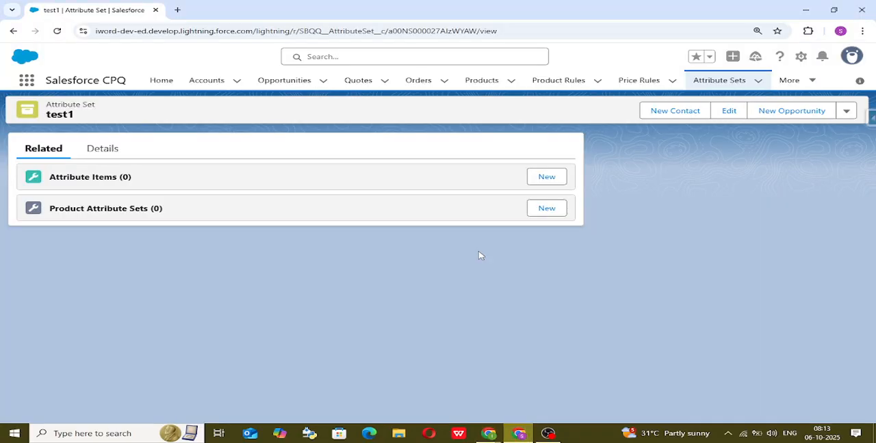
left_click(360, 81)
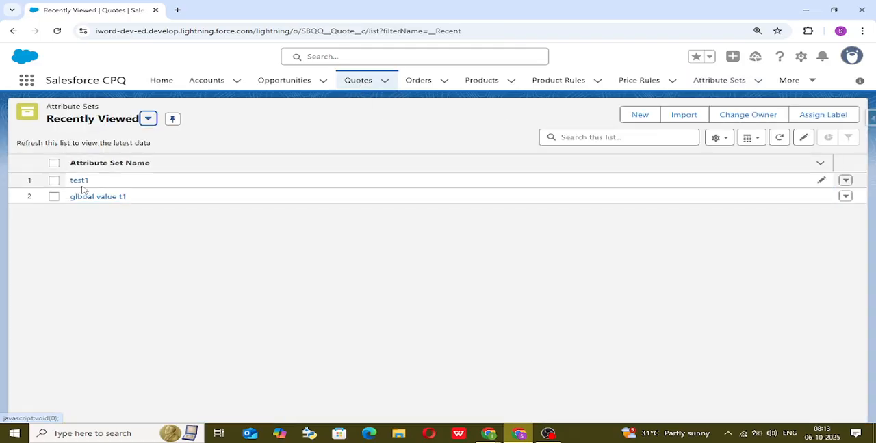
left_click(78, 182)
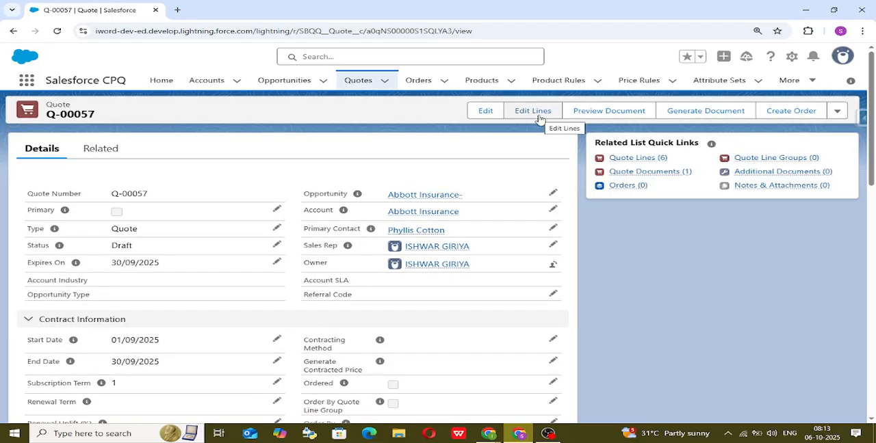
left_click(539, 117)
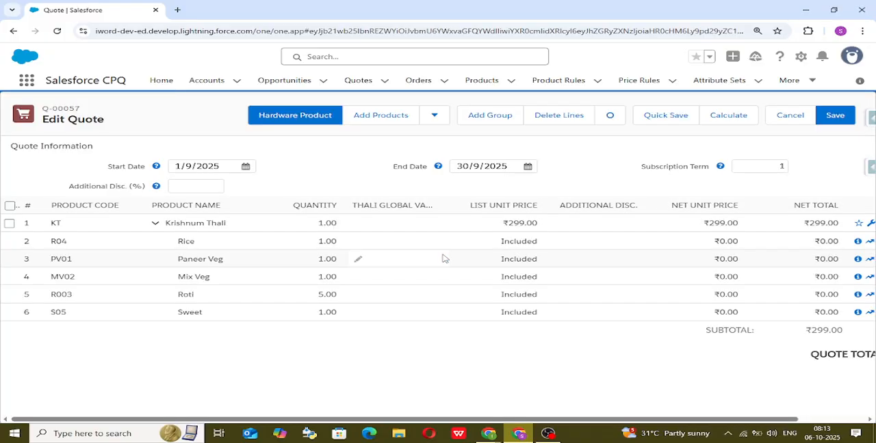
Select the quote lines and view the Thali Global Value options on the Krishnum Thali line, leaving the value unset.
left_click(10, 206)
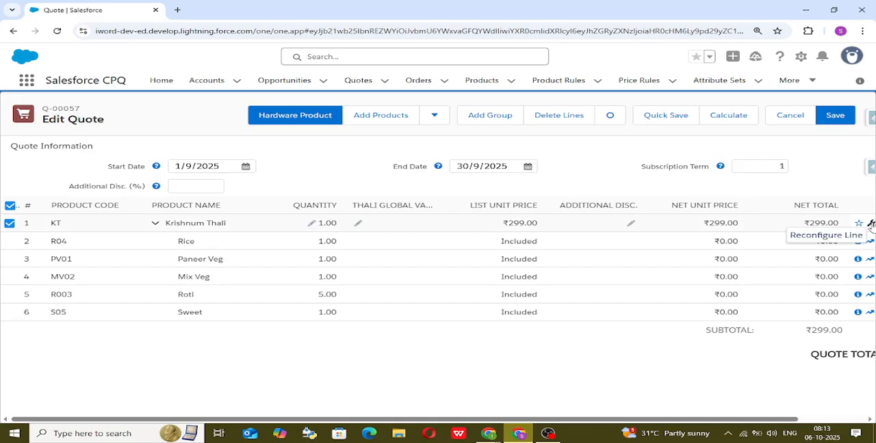
left_click(357, 225)
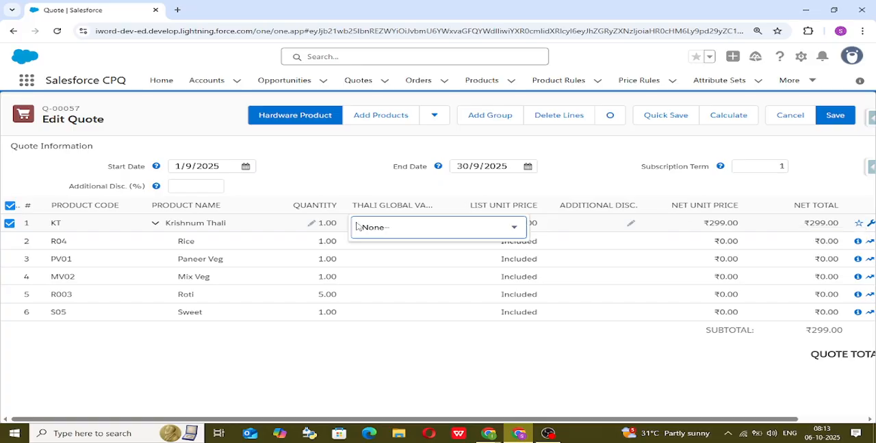
left_click(455, 228)
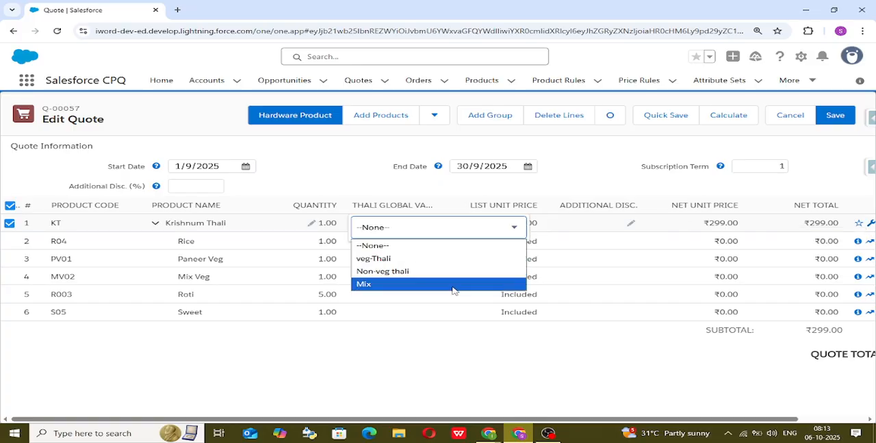
left_click(457, 375)
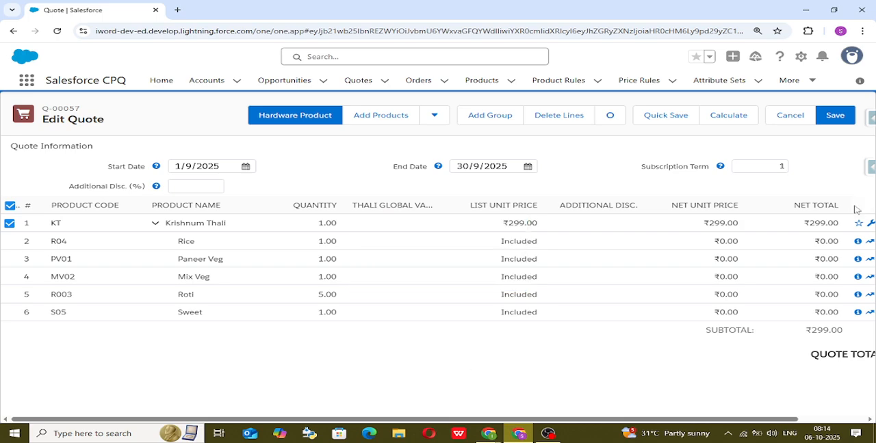
Reconfigure the Krishnum Thali line and examine the Thali Global Value options under the Rice product option without choosing one.
left_click(871, 224)
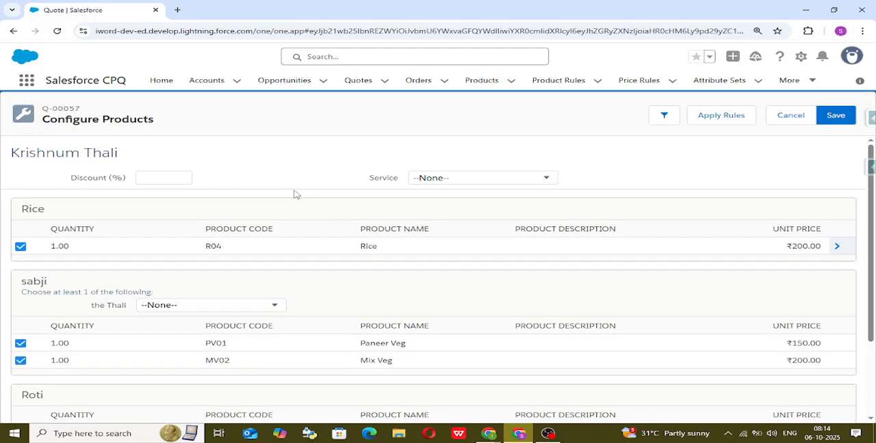
left_click(836, 246)
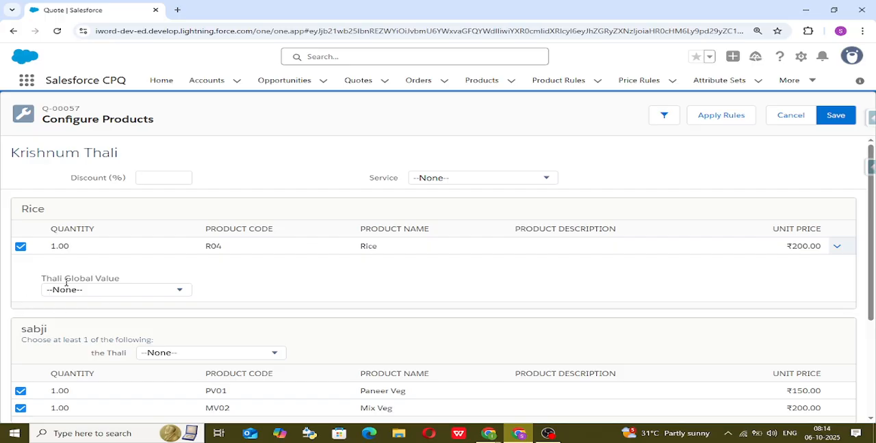
left_click(105, 293)
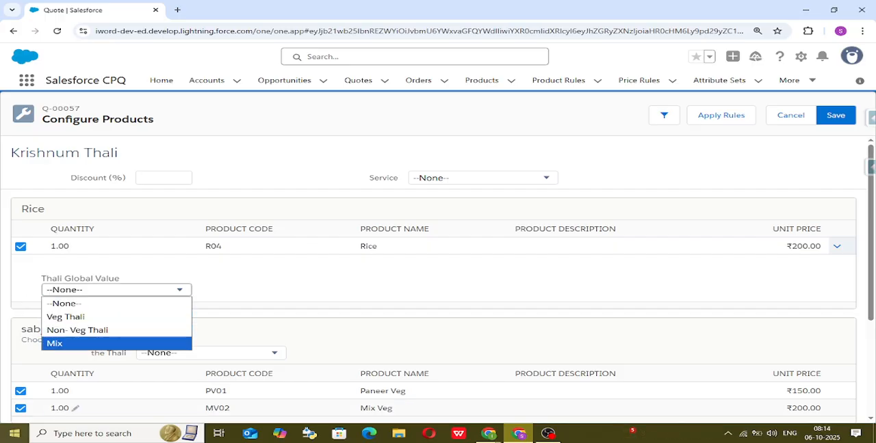
mouse_move(171, 433)
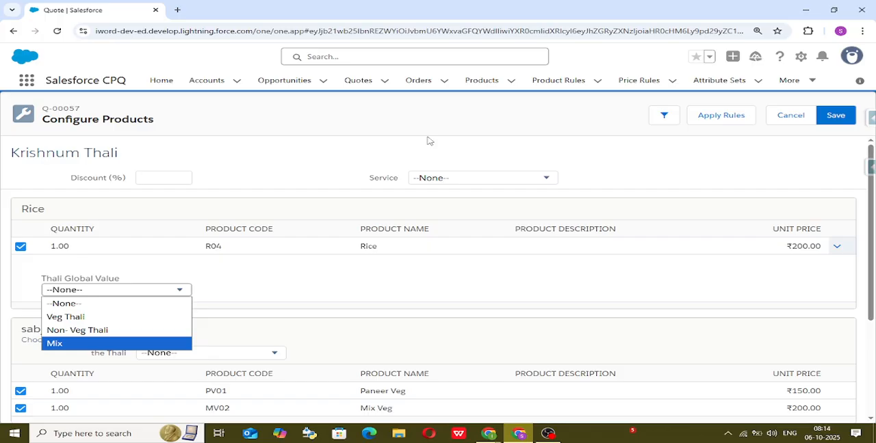
left_click(432, 118)
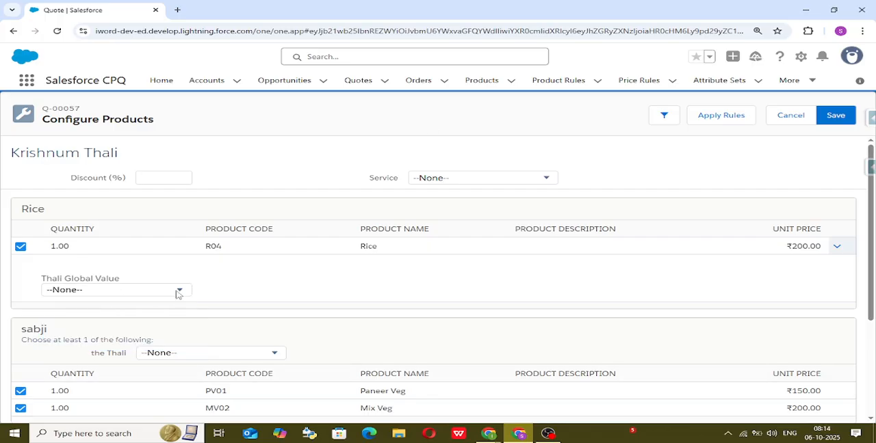
Switch to the Excalidraw whiteboard and start a new text element below the two-line Step2 text.
mouse_move(491, 438)
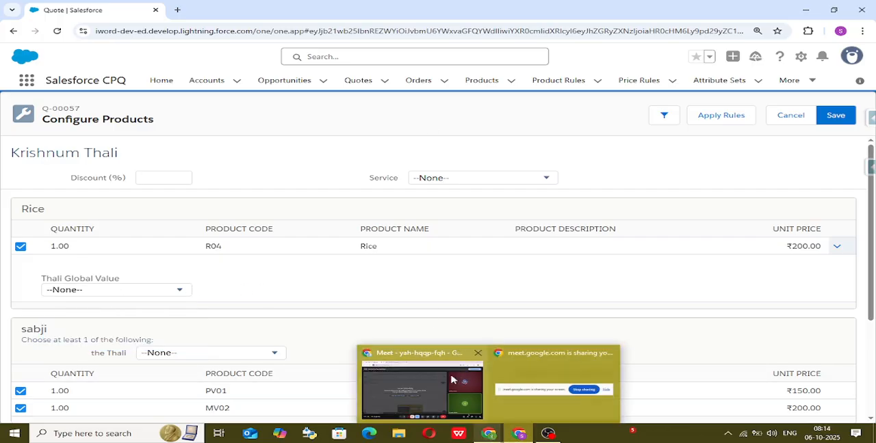
left_click(452, 380)
left_click(269, 5)
scroll(313, 400, "down", 1)
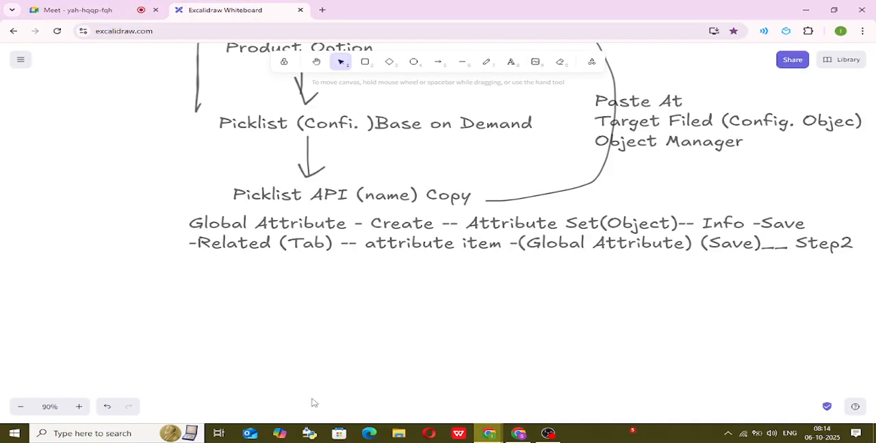
scroll(312, 335, "up", 1)
left_click(511, 65)
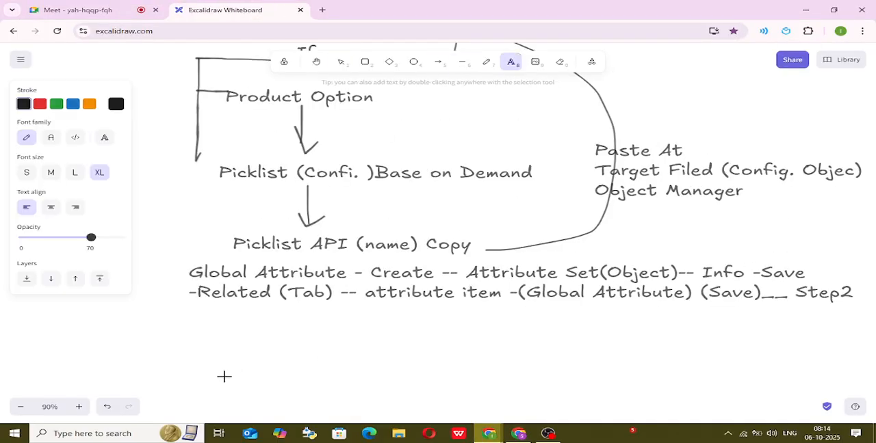
left_click(206, 337)
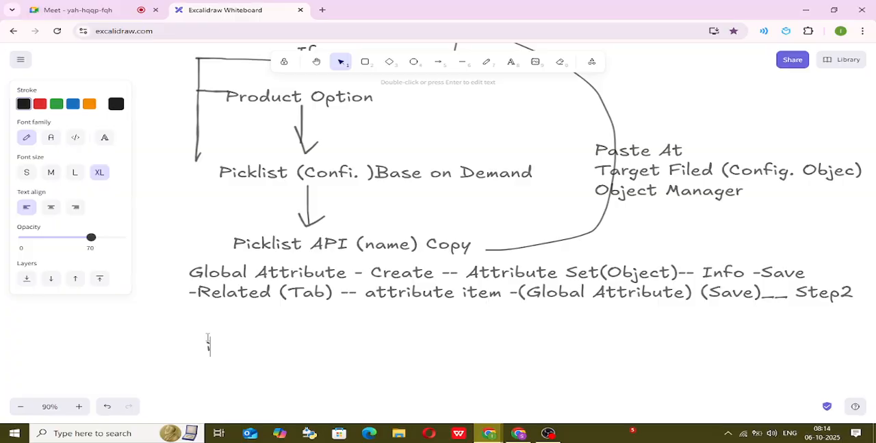
Write "if Global Attribute Are Not visiable At Quote Line Item" as the first line of the new text.
type("if Global ")
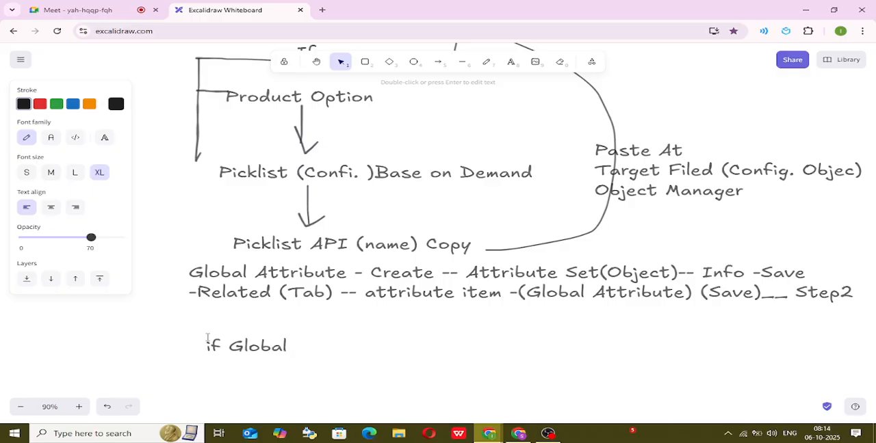
type("Attribut")
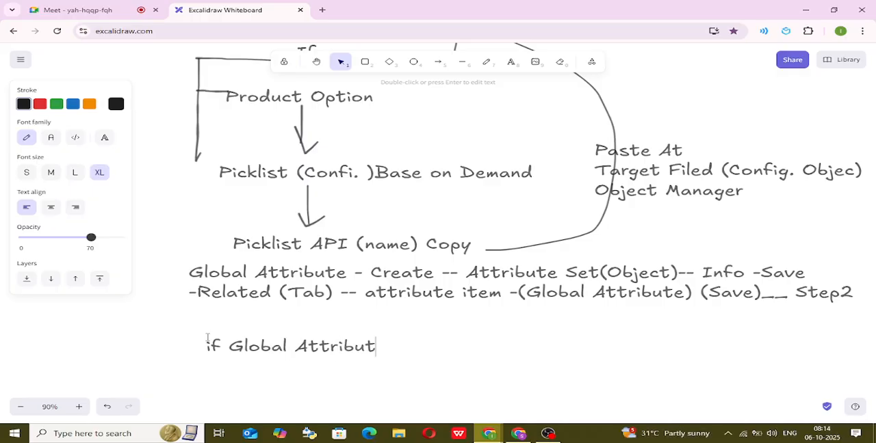
type("e Are N")
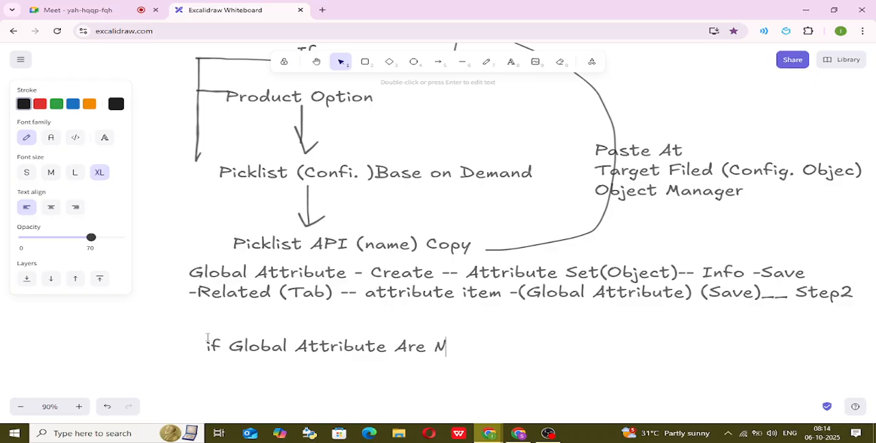
type("ot visiable")
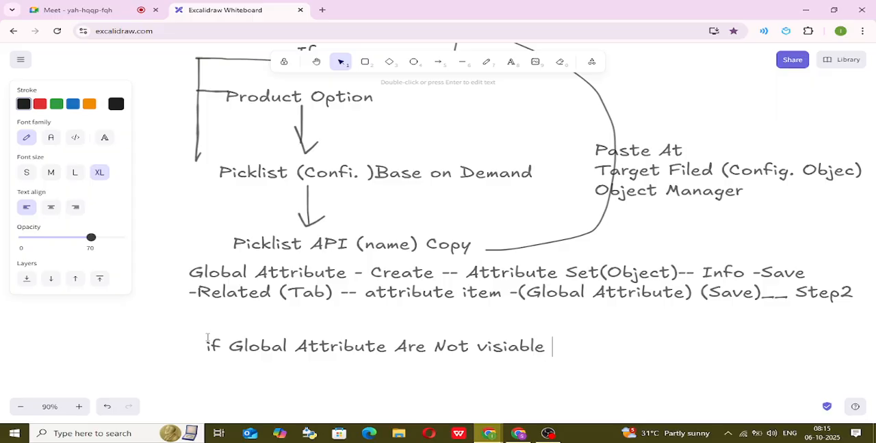
type(" At ")
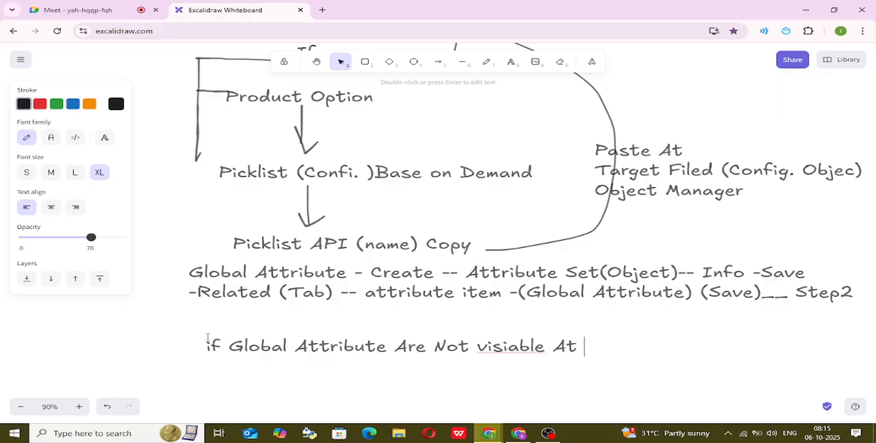
type("Quote L")
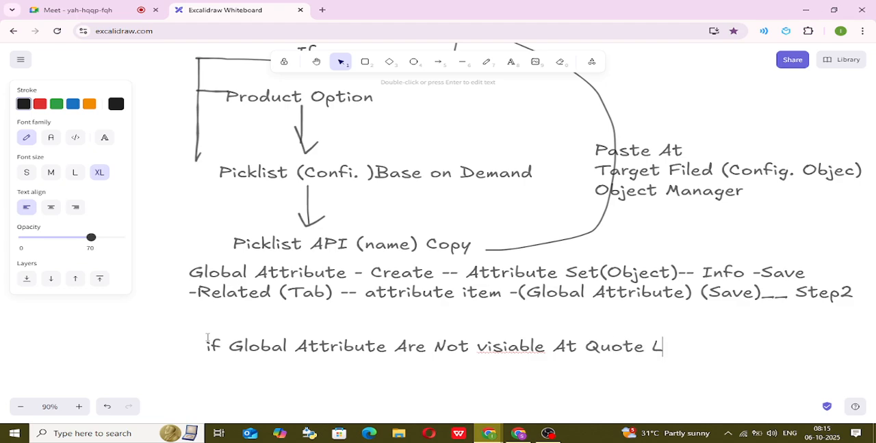
type("ine Ite")
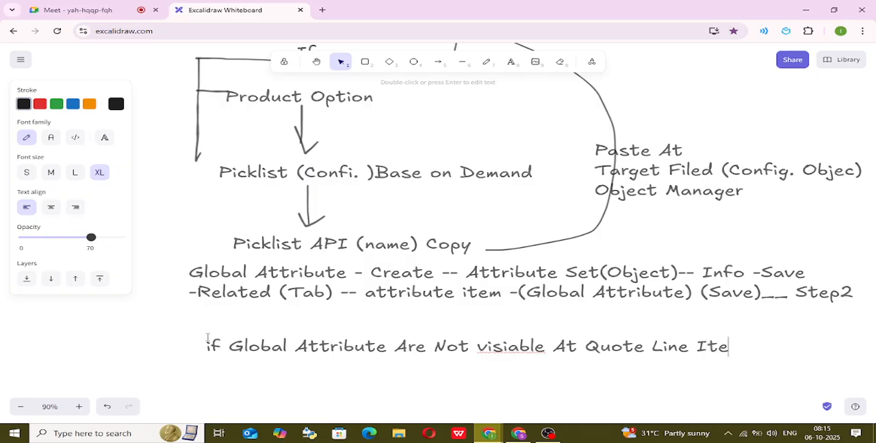
type("m")
Add a second line reading "Step 1-- Object Manager - Quote line".
key("Return")
type("Step ")
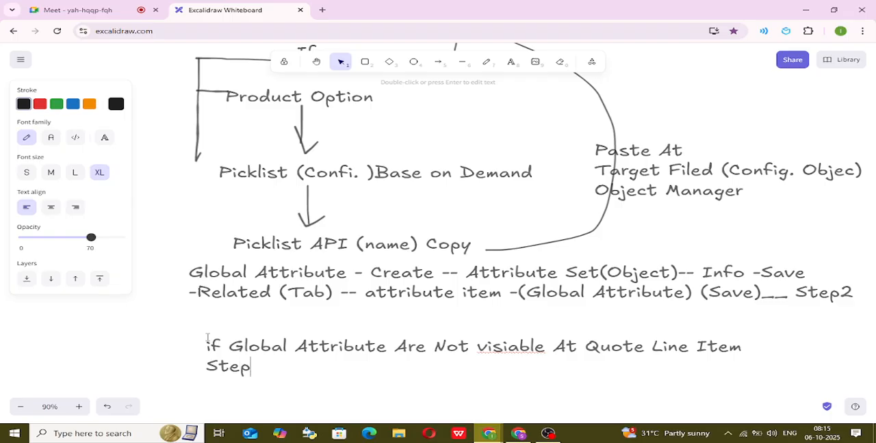
type("1-- Obje")
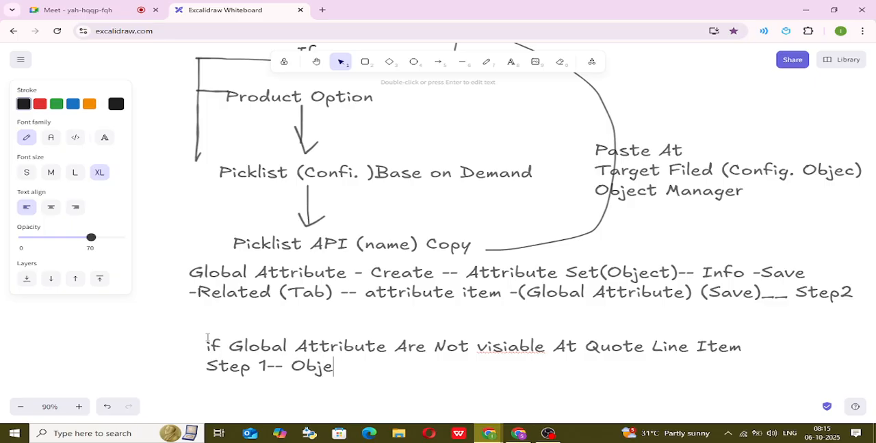
type("ct Manag")
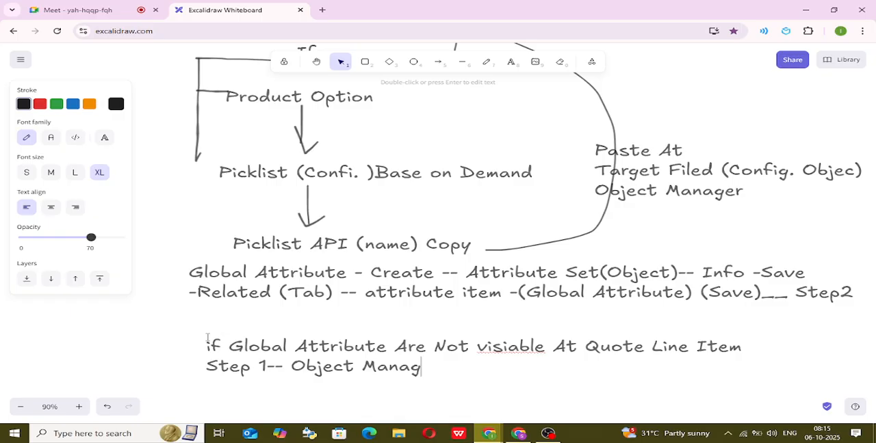
type("er - ")
type("Quot")
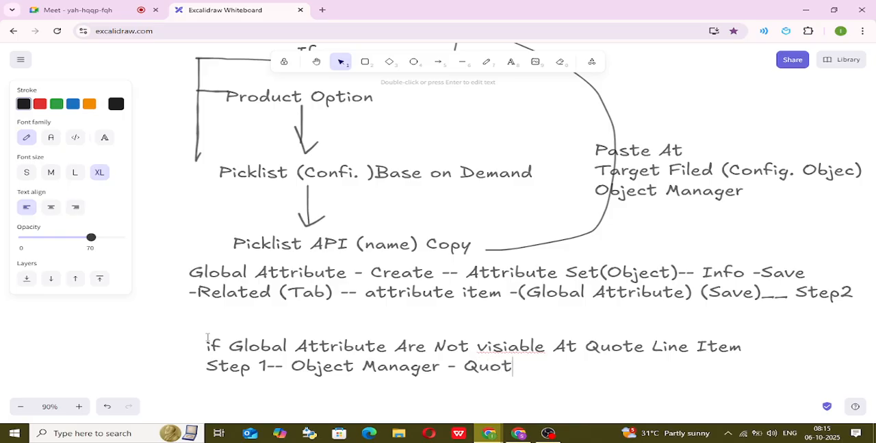
type("e line - Filed ")
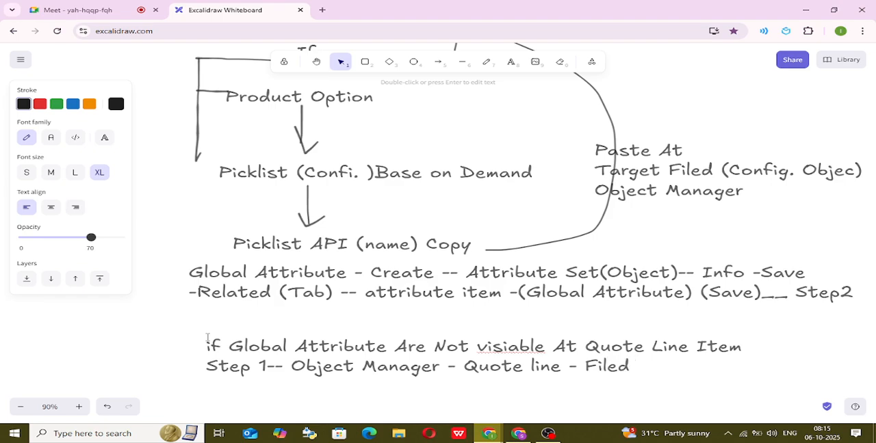
type("Set - Line")
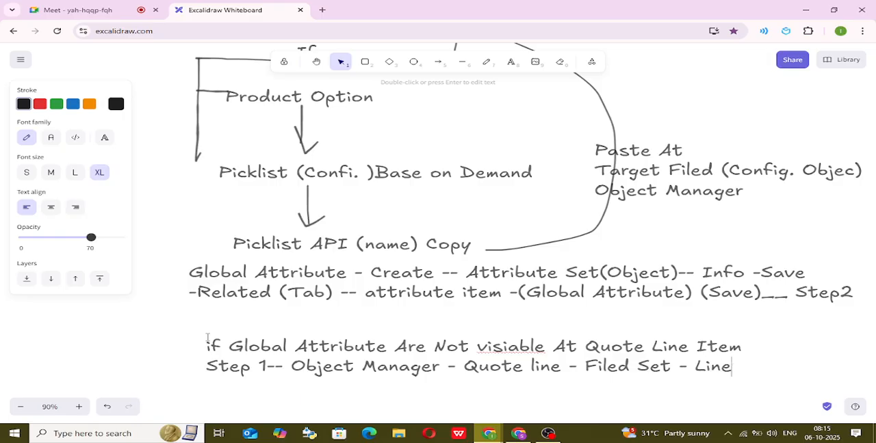
type(" Edi")
type("ti")
type("on")
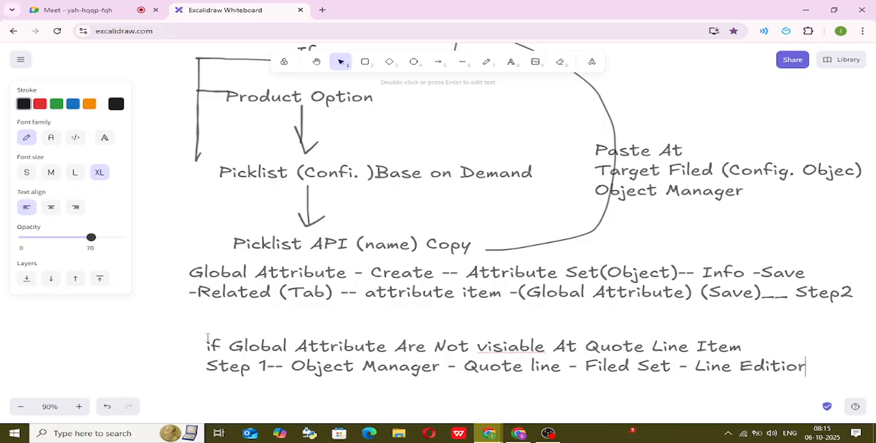
type("-")
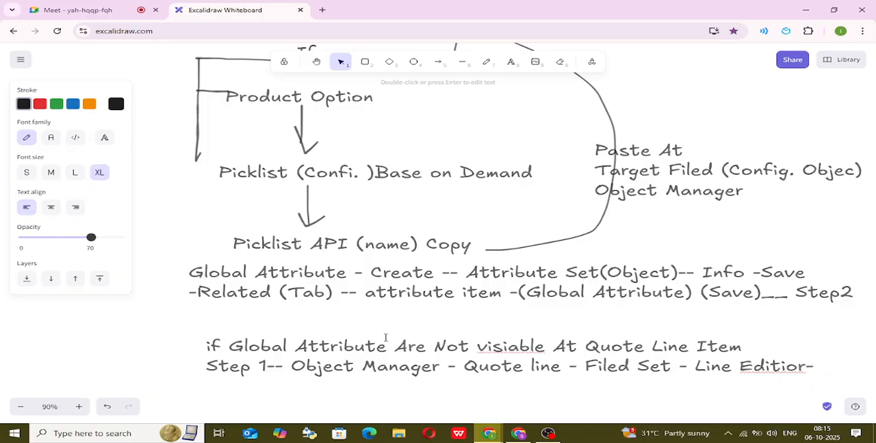
Correct the misspelled word after "Line" in the Step 1 line to "Editor".
double_click(772, 366)
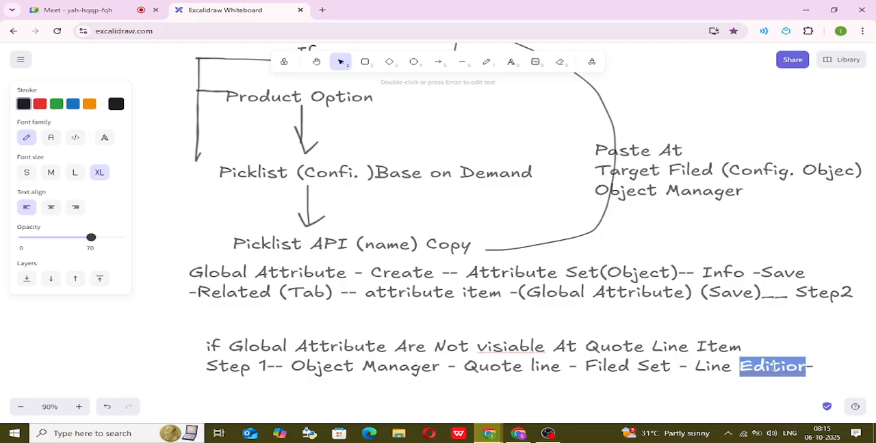
right_click(772, 366)
left_click(665, 133)
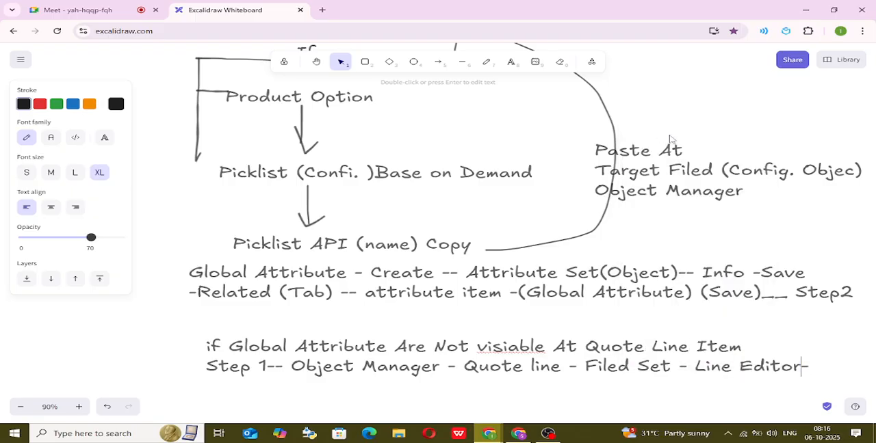
Add a third line to the text reading "-- Product Option (clike) -".
key("End")
key("Return")
type("-- Por")
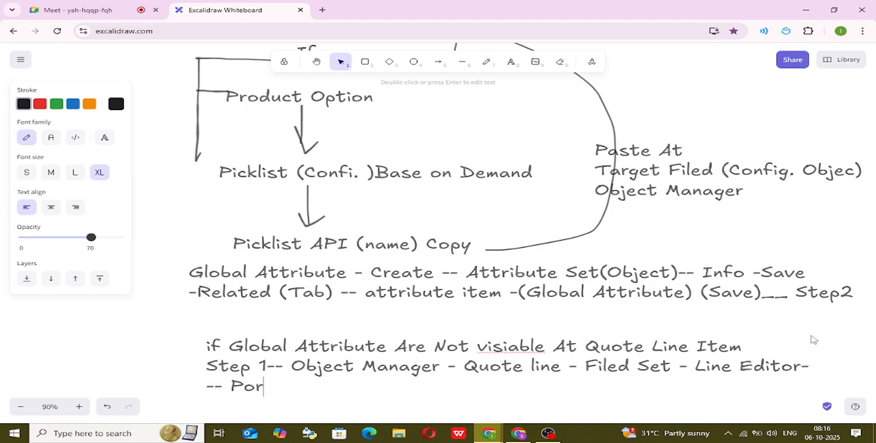
key("BackSpace")
key("BackSpace")
type("r - Quote line - Filed Set - Line Editor- d")
type("uct ")
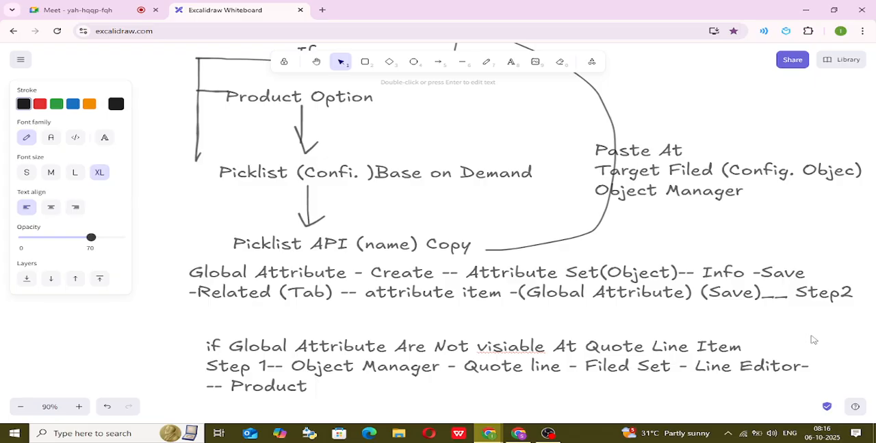
type("Option (c")
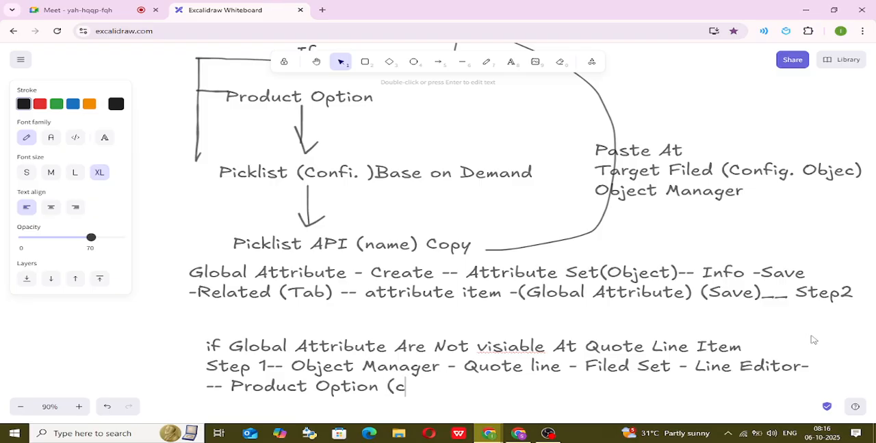
type("like) - ")
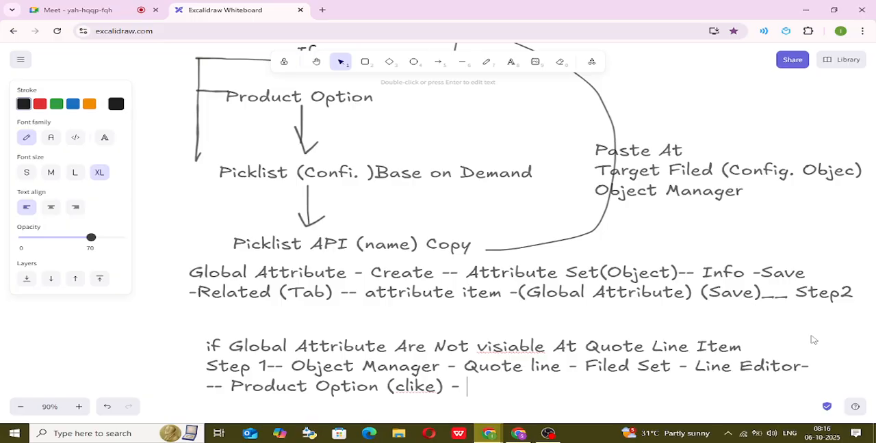
type("picklist Vi")
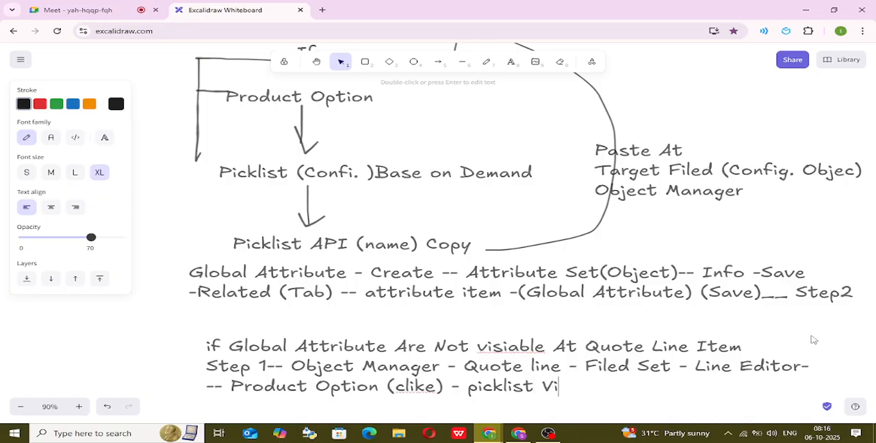
type("siable")
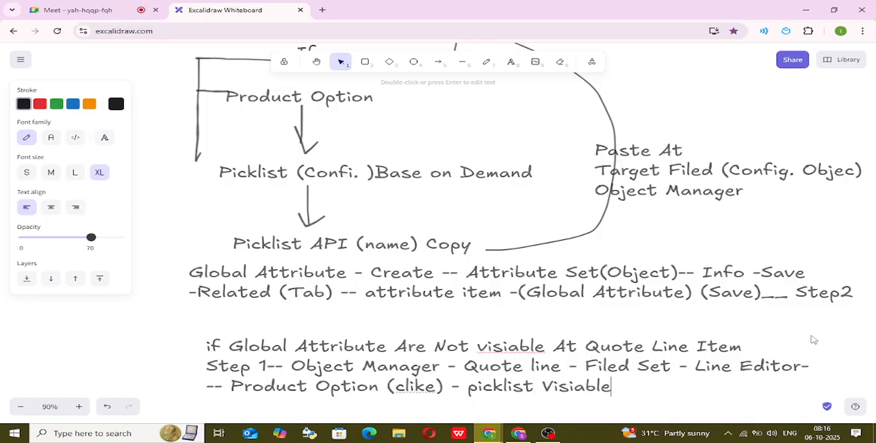
type(" - Drag/")
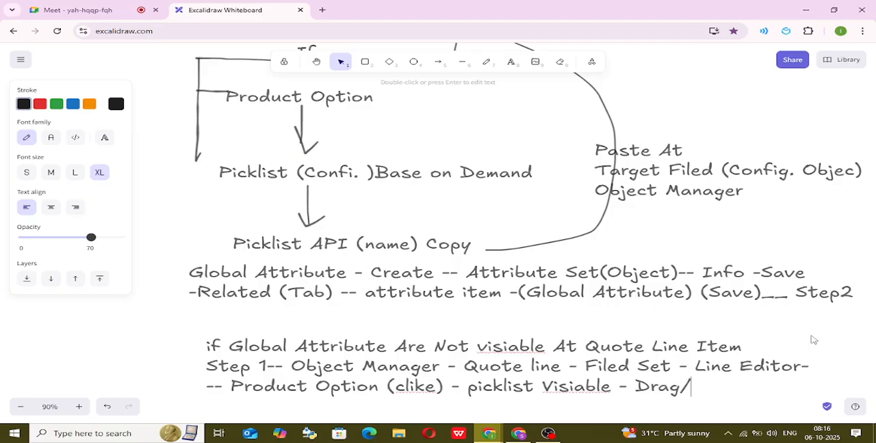
type("drop- Q")
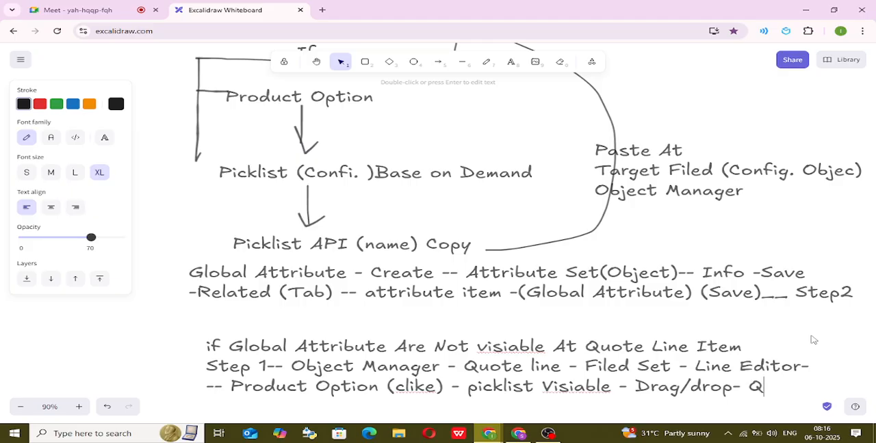
type("uote ;ine")
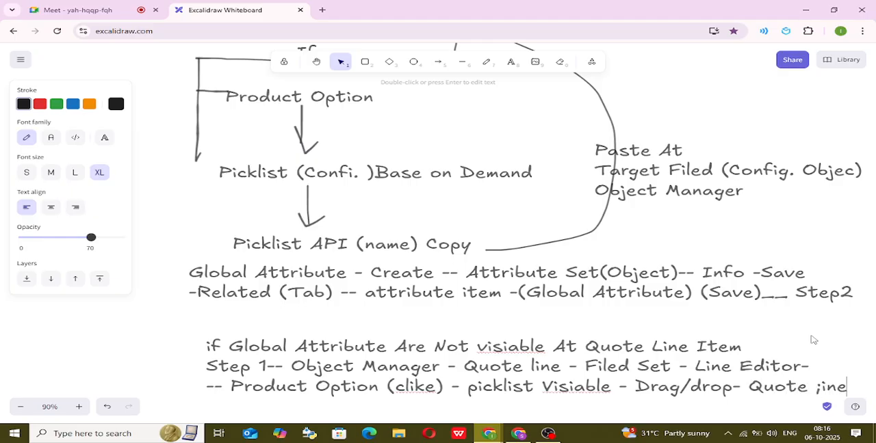
type(" configut")
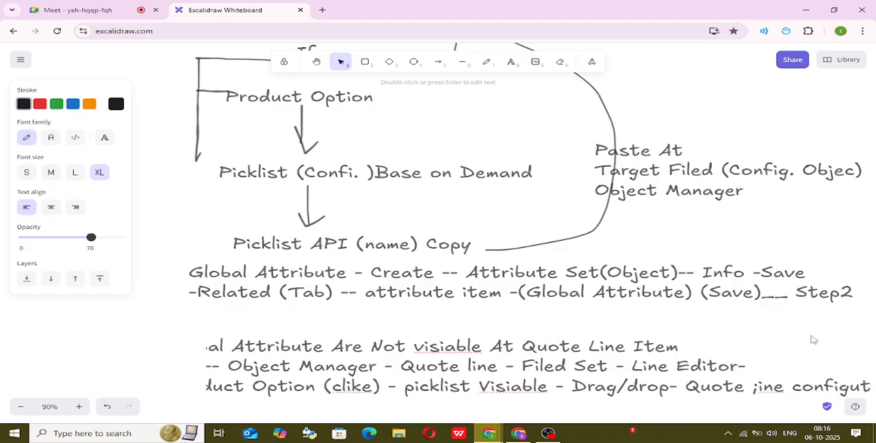
Extend the third line after "Drag/drop" with "- Quote ;ine configure page".
key("BackSpace")
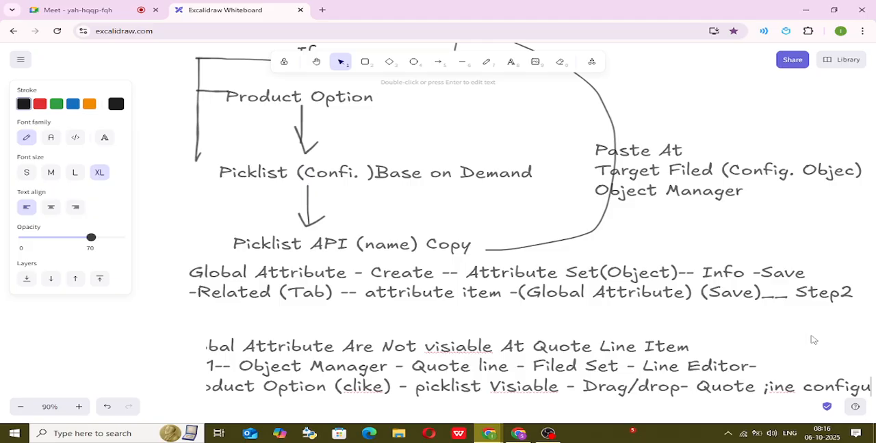
type("re")
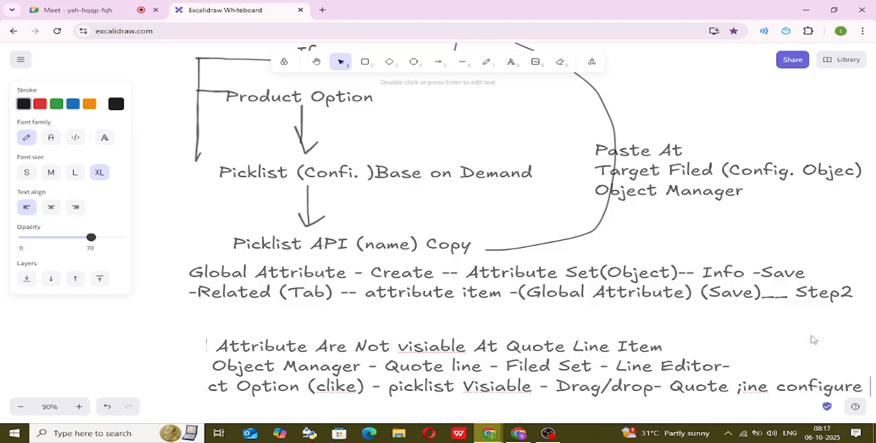
type(" page")
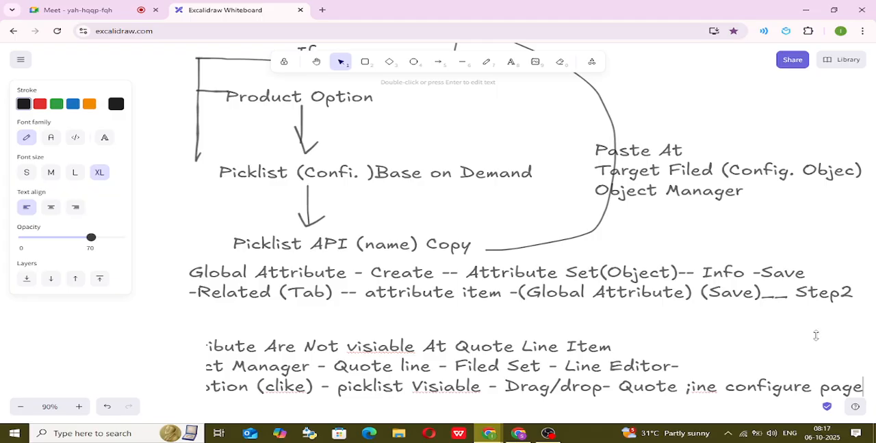
Correct ";ine" to "line" in the third line, append "- save" at its end, and finish editing the text.
key("Left")
key("Left")
key("Left")
key("Left")
key("Left")
key("Left")
key("Left")
key("Left")
key("Left")
key("Left")
key("Left")
key("Left")
key("Left")
key("Left")
key("Left")
key("Left")
key("Left")
key("Left")
key("Left")
key("BackSpace")
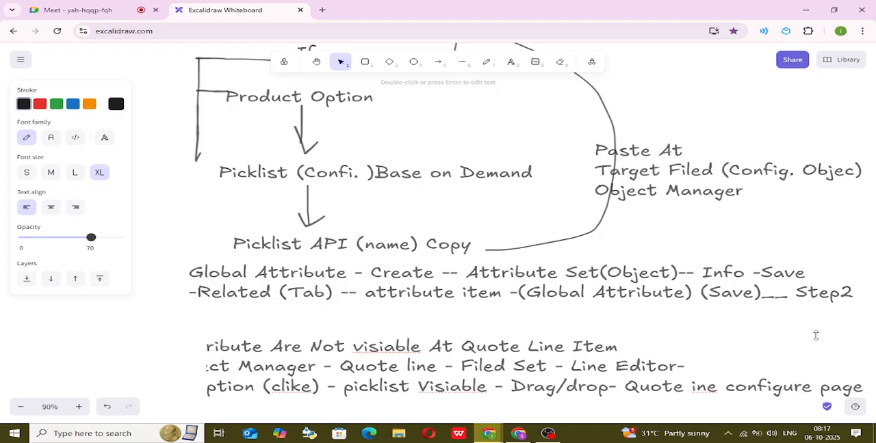
type("l")
key("Right")
key("Right")
key("Right")
key("Right")
key("Right")
key("Right")
key("Right")
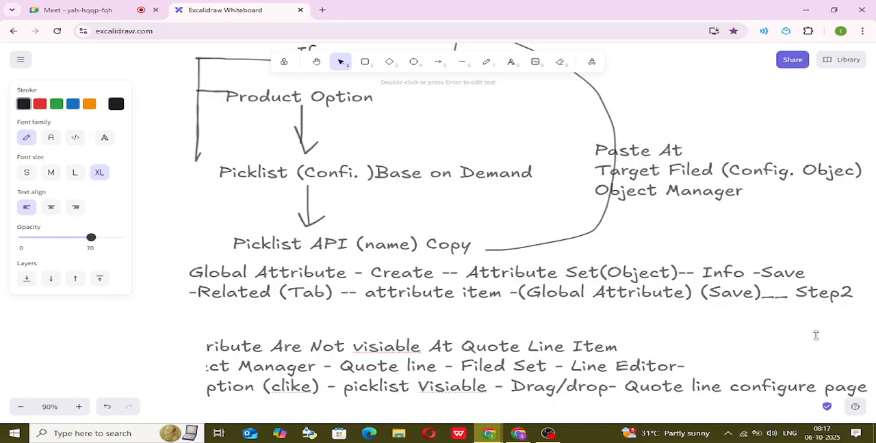
type("- save")
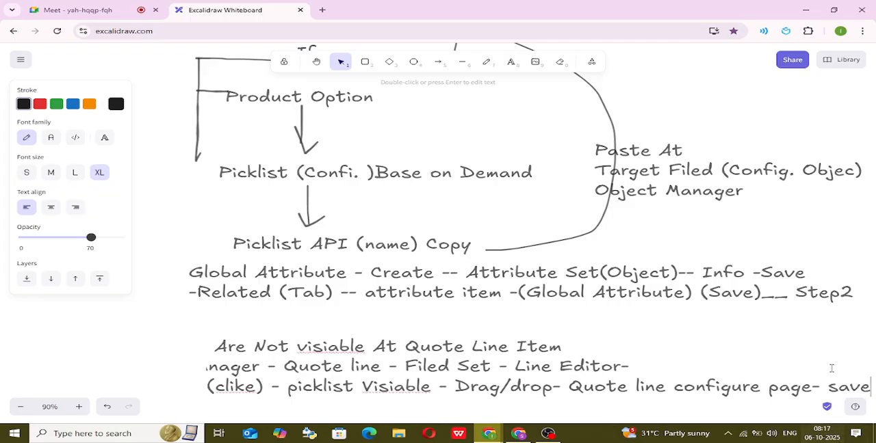
left_click(796, 346)
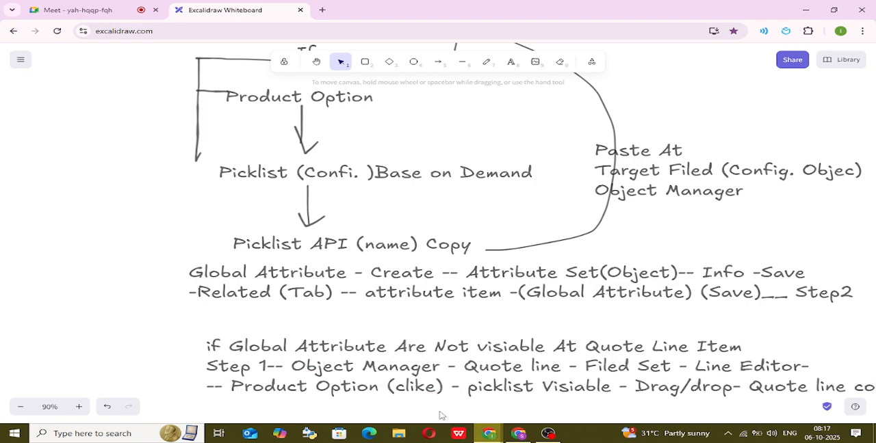
key("Escape")
Move the "if Global Attribute Are Not visiable" text block up and to the left, just below the Step2 lines, and deselect it.
left_click_drag(325, 339, 263, 342)
scroll(214, 202, "down", 1)
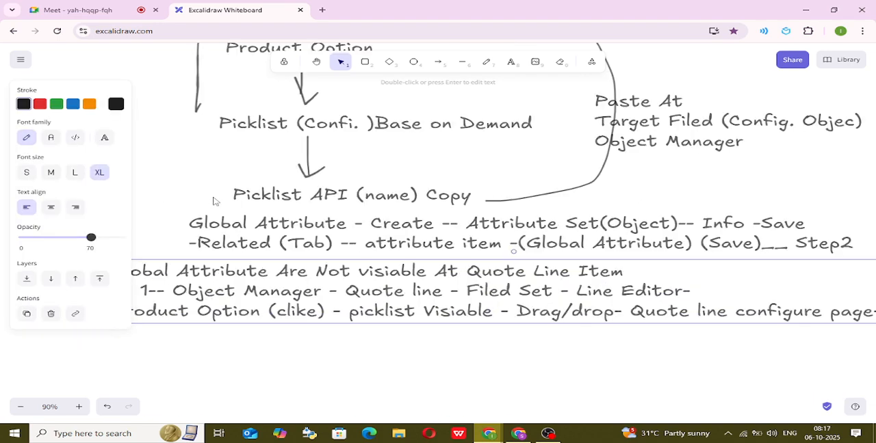
scroll(215, 201, "up", 2)
left_click(172, 216)
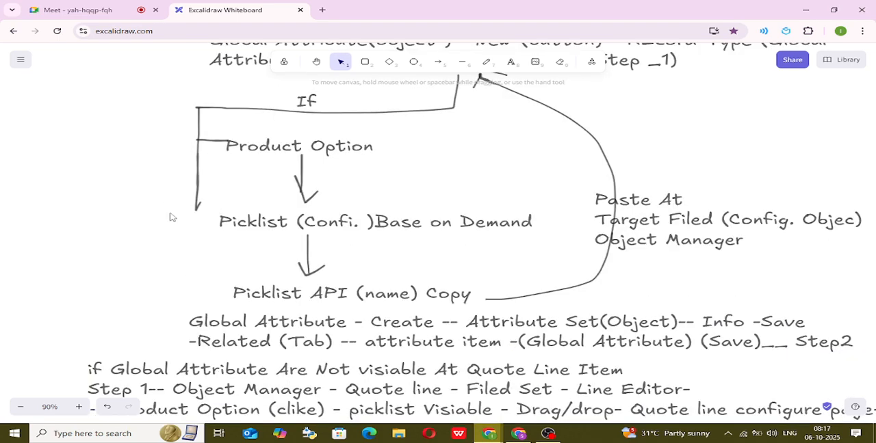
scroll(175, 222, "down", 2)
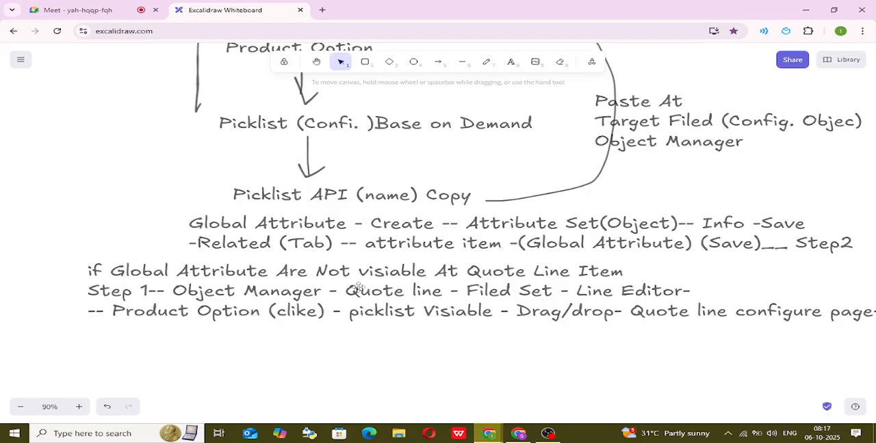
Switch to the Salesforce window and open the Object Manager in Setup.
left_click(518, 435)
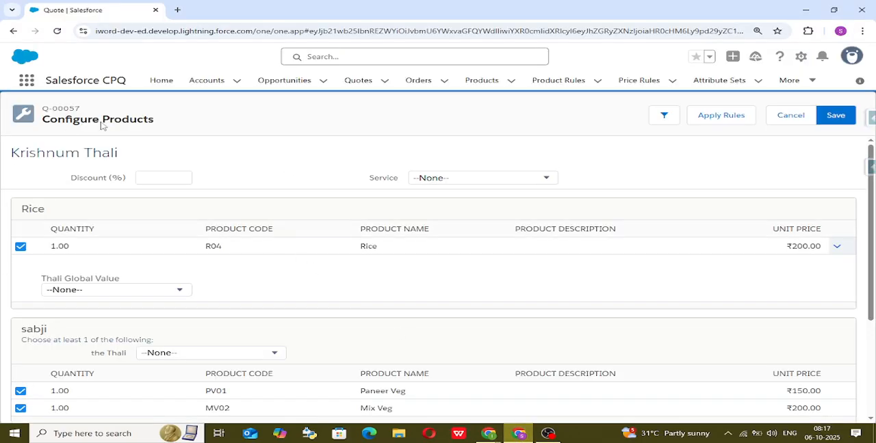
left_click(801, 57)
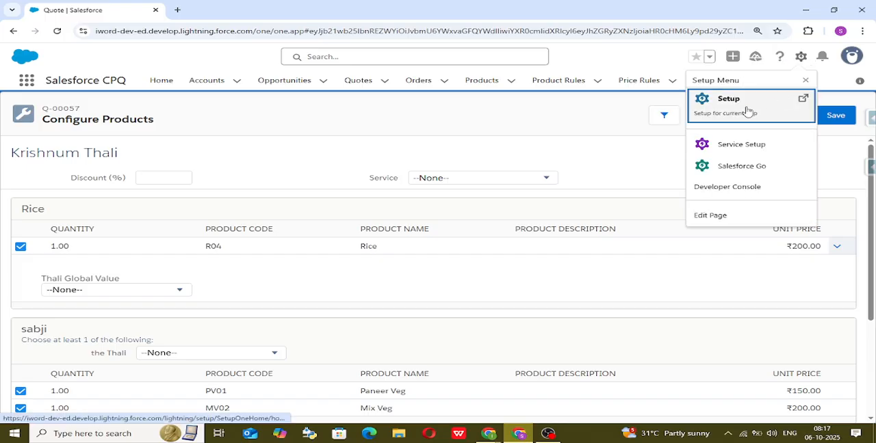
left_click(747, 112)
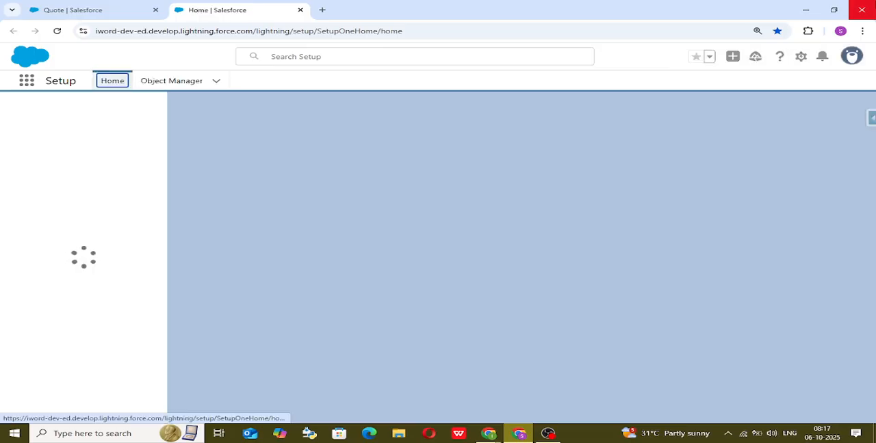
left_click(174, 81)
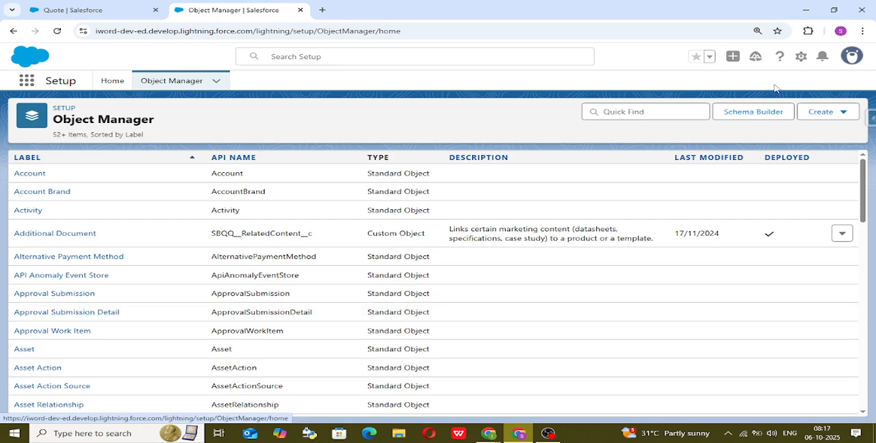
Search the objects for "quote line" and open the Quote Line object.
left_click(621, 106)
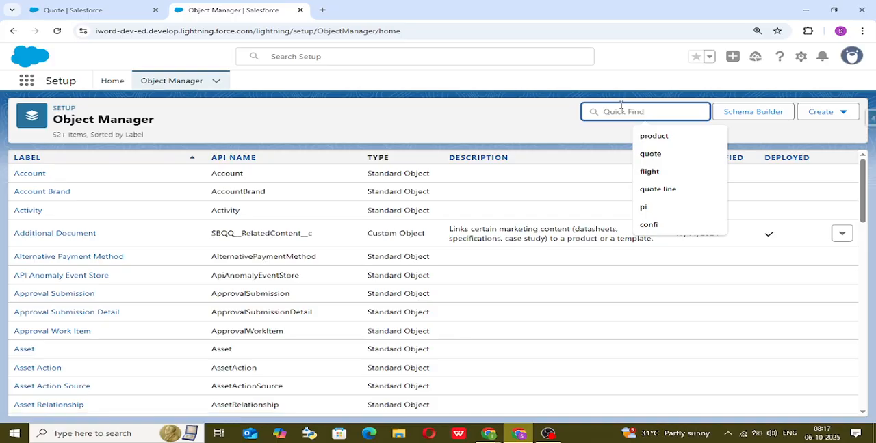
type("quote line")
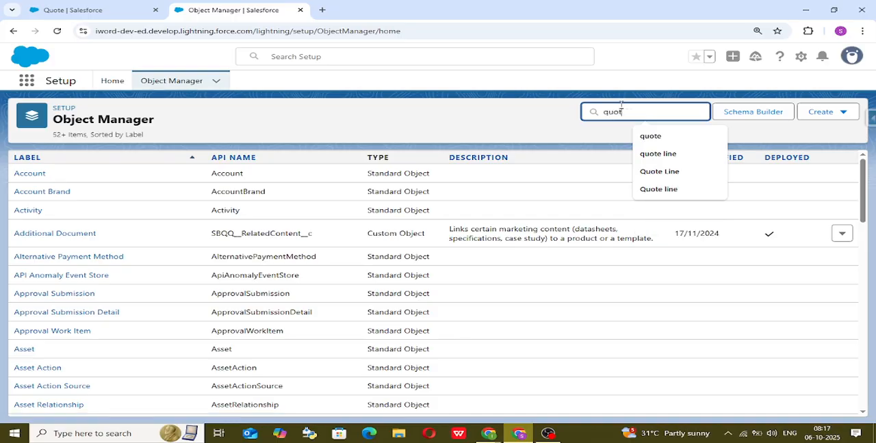
left_click(673, 158)
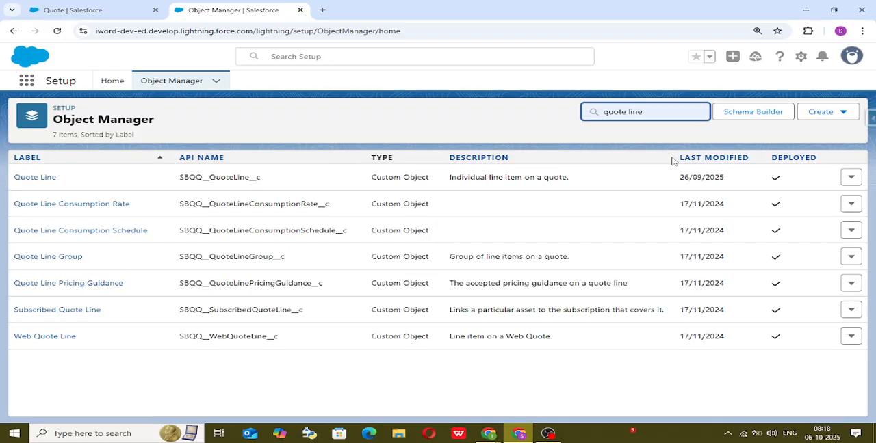
left_click(17, 177)
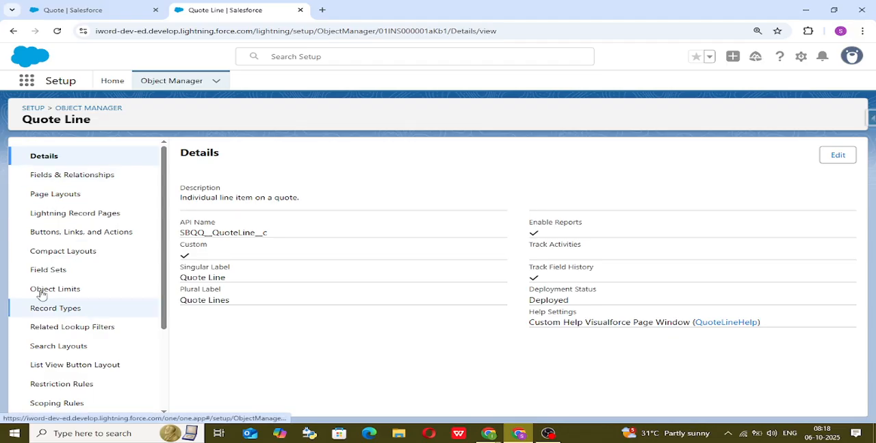
Open the Quote Line object's Line Editor field set and display the available Product Option fields.
left_click(54, 271)
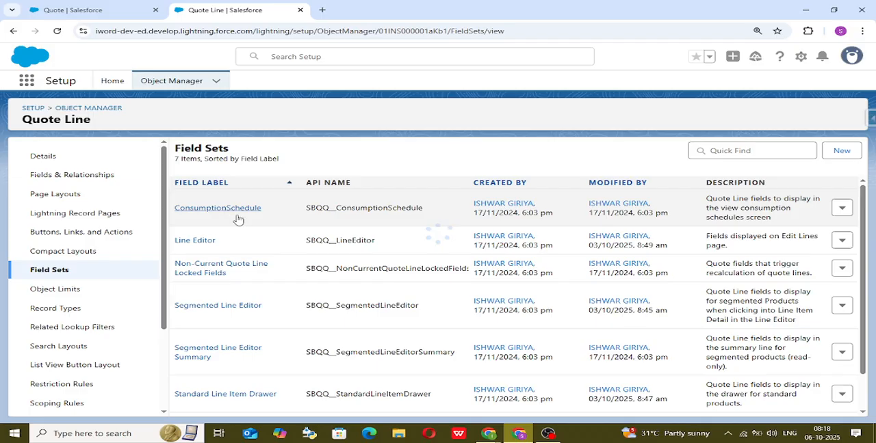
left_click(192, 244)
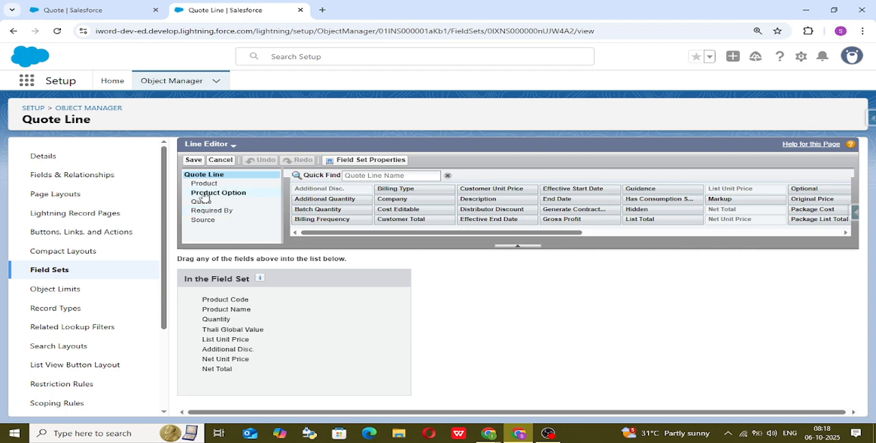
left_click(205, 193)
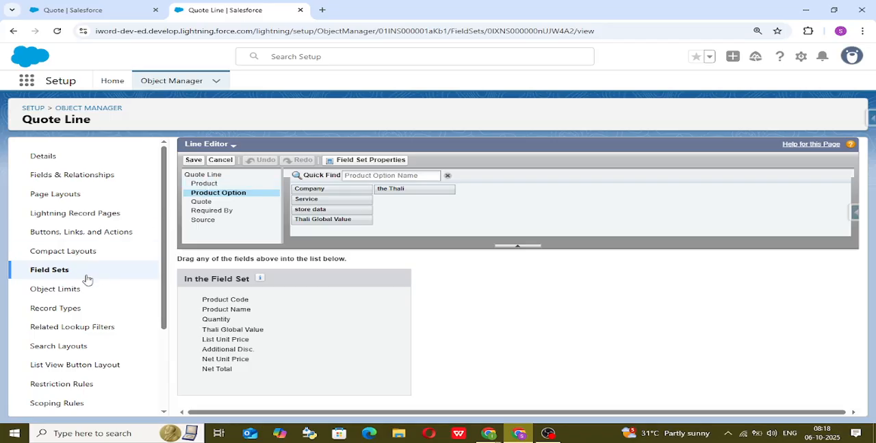
Open the Quote Line object's Standard Line Item Drawer field set and display the available Product Option fields.
left_click(58, 274)
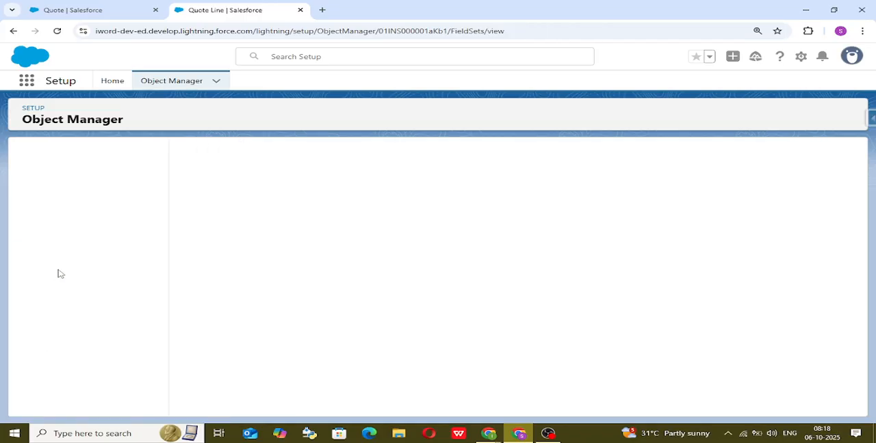
scroll(266, 214, "down", 2)
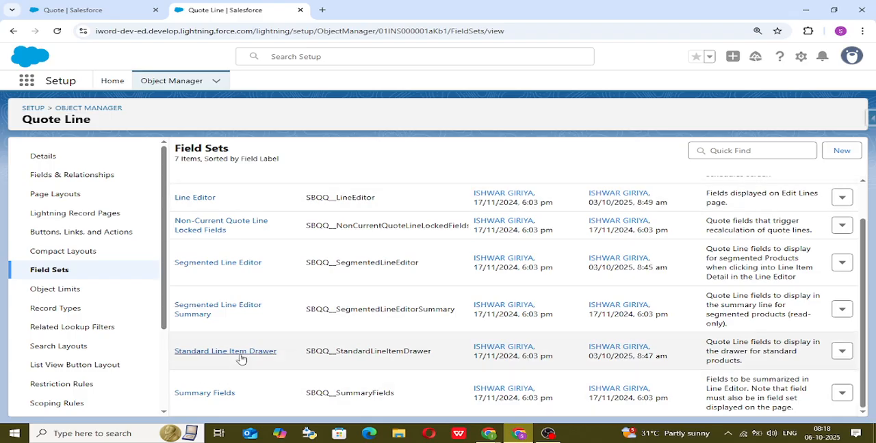
left_click(215, 353)
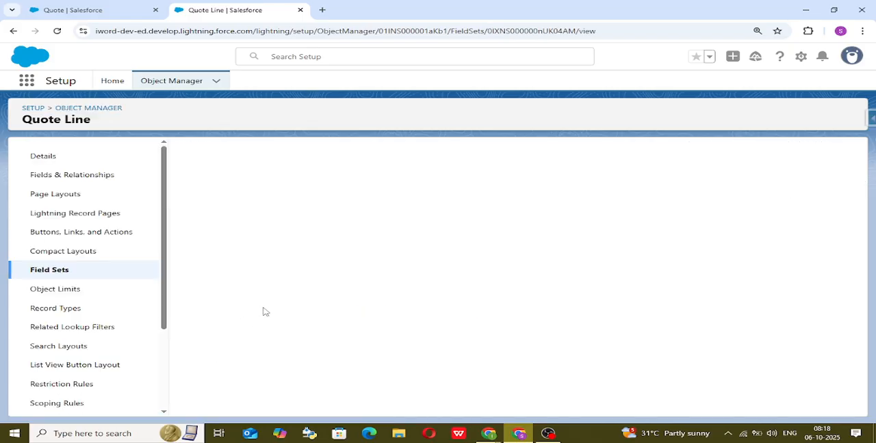
scroll(267, 328, "down", 1)
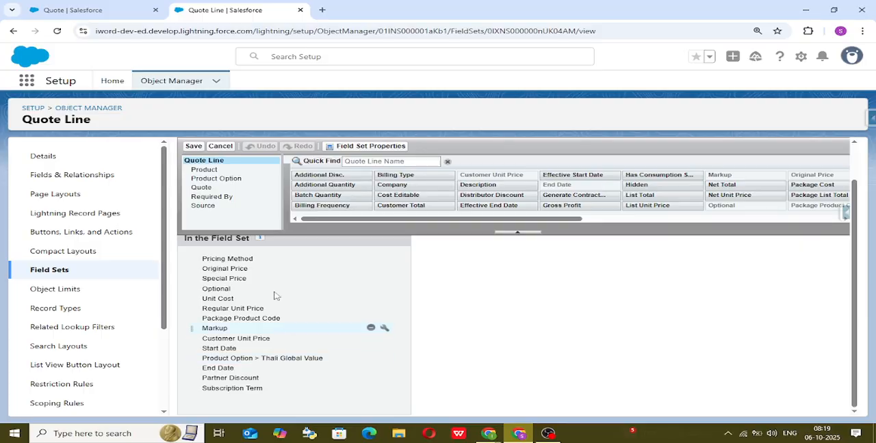
left_click(217, 179)
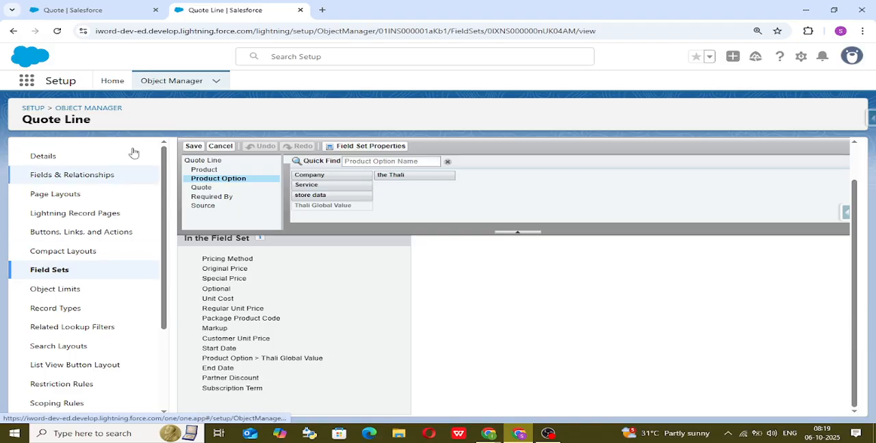
Return to the Line Editor field set and review the available Product, Product Option and Quote fields.
left_click(42, 271)
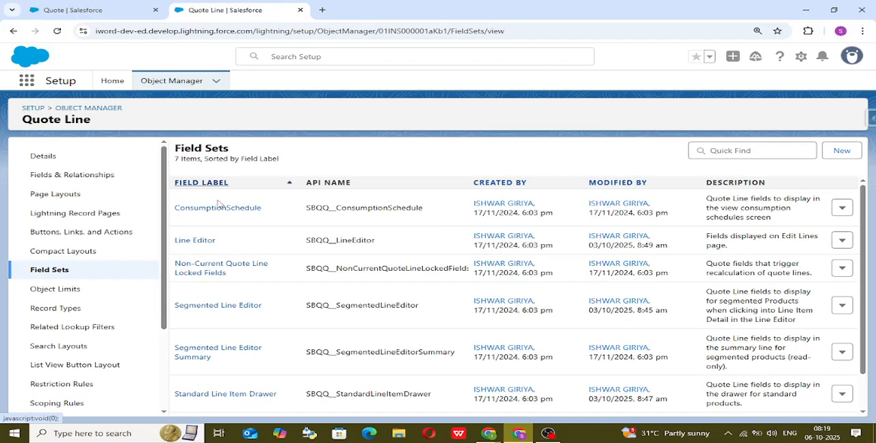
left_click(204, 241)
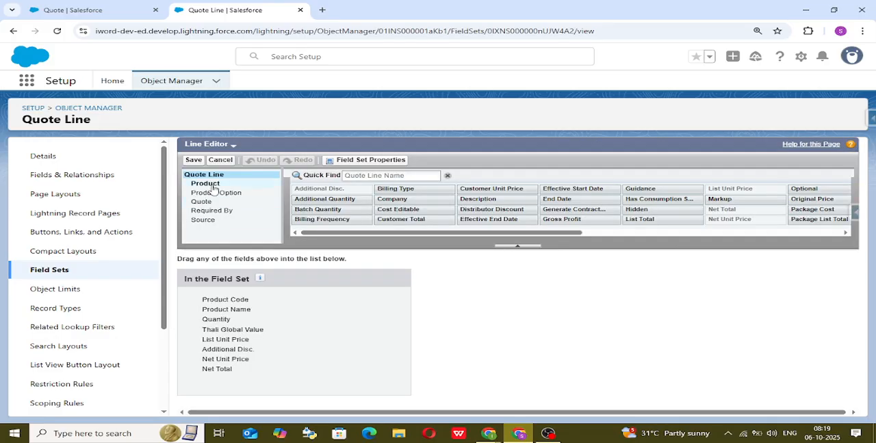
left_click(207, 184)
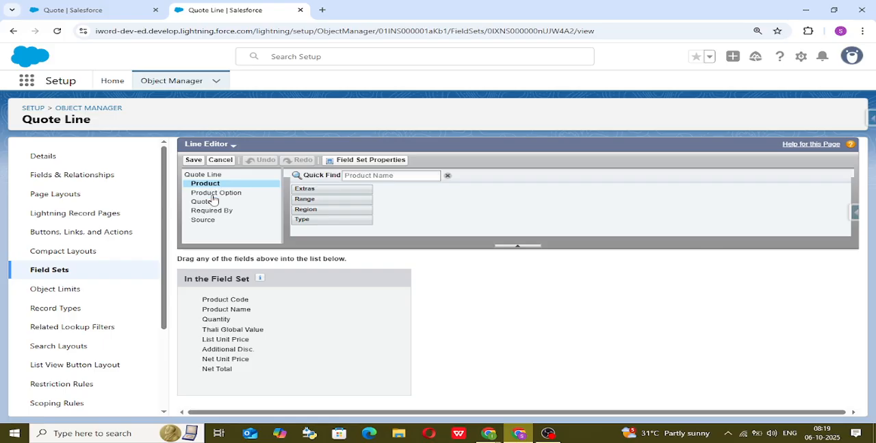
left_click(215, 194)
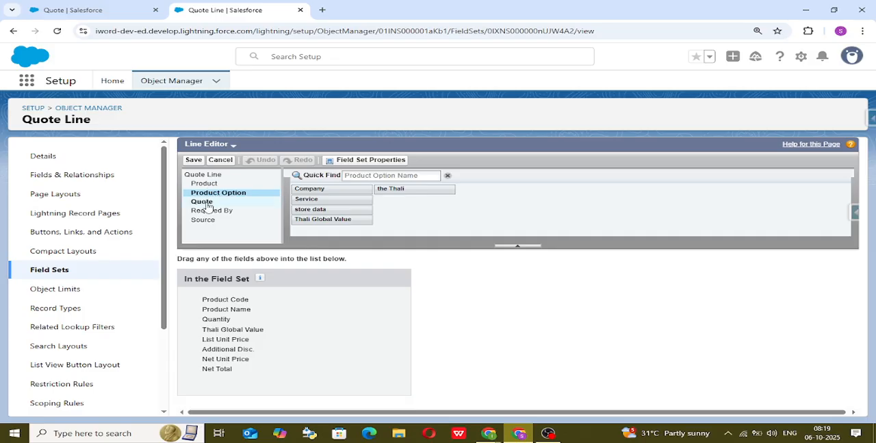
left_click(207, 204)
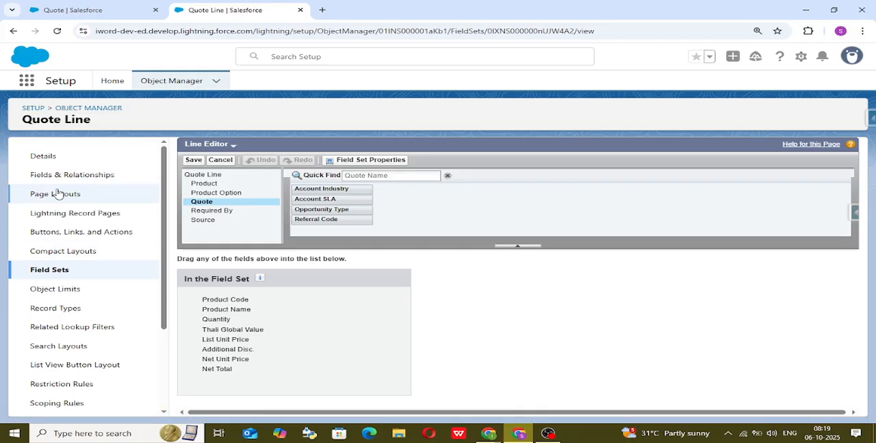
Open the Segmented Line Editor field set from the Quote Line field sets to review its fields.
left_click(64, 271)
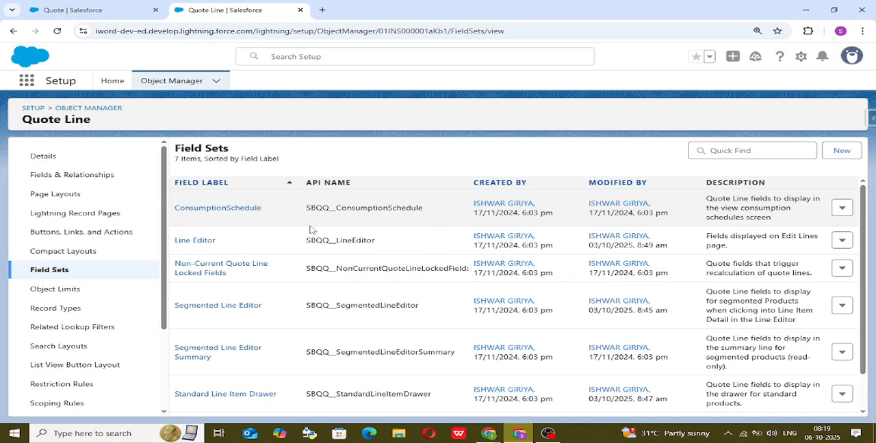
scroll(257, 312, "down", 1)
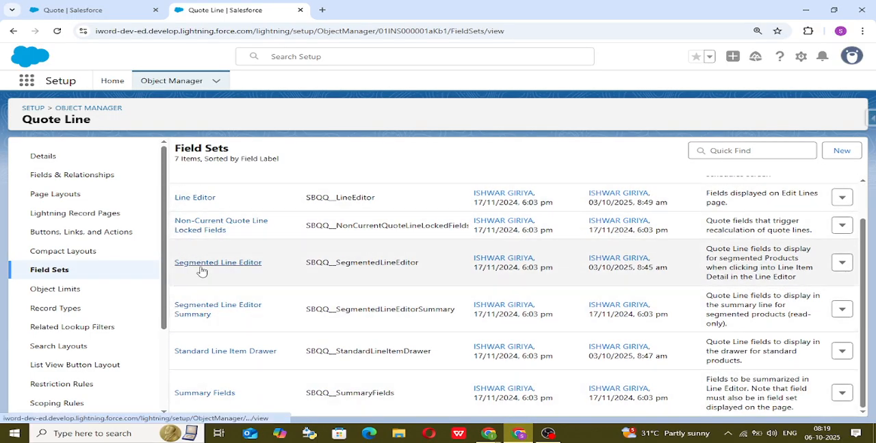
left_click(202, 266)
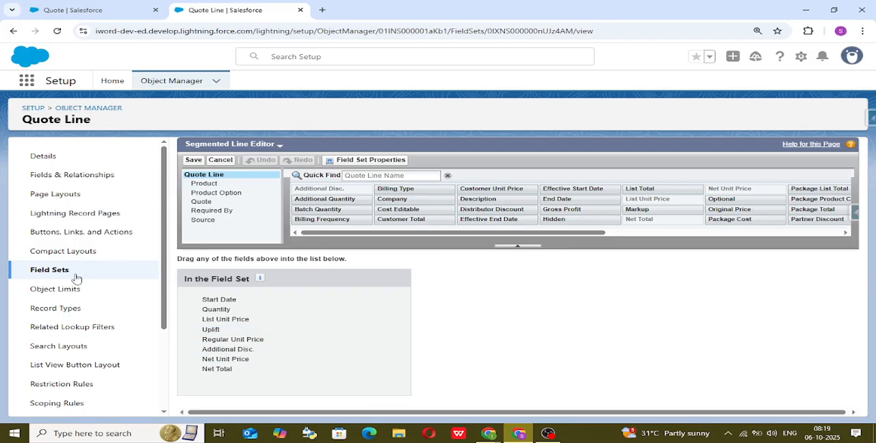
Open the Summary Fields field set of the Quote Line object to examine its available fields.
left_click(45, 271)
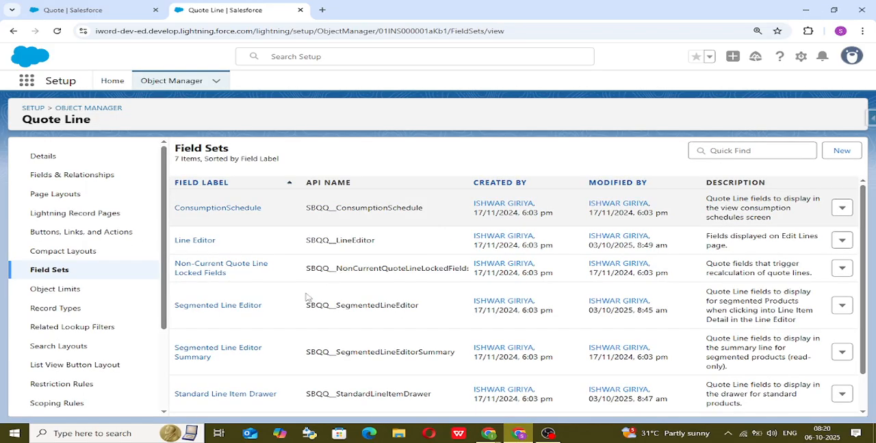
scroll(285, 337, "down", 2)
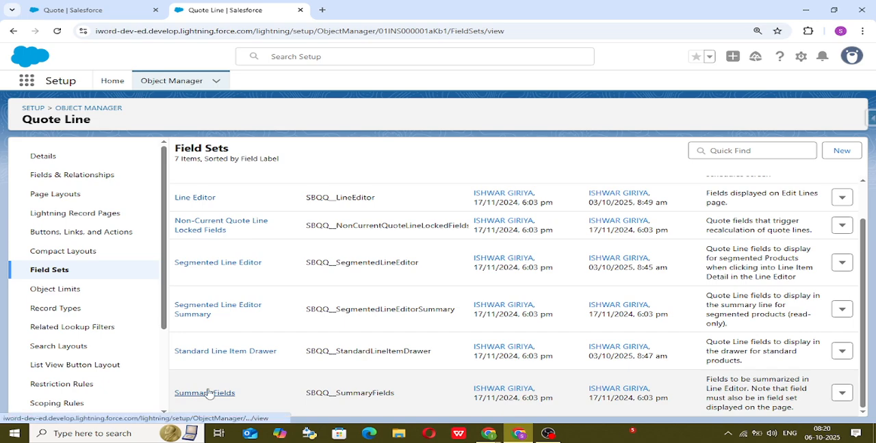
left_click(208, 393)
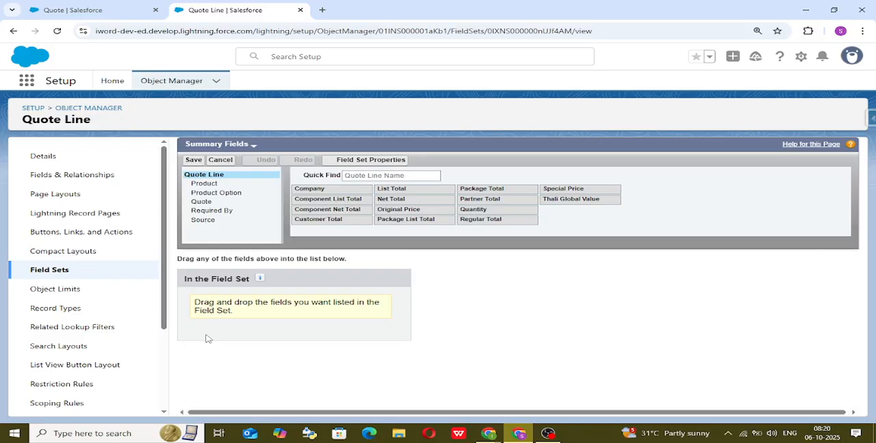
Show the blank form for a new Quote Line field set and cancel it.
left_click(59, 269)
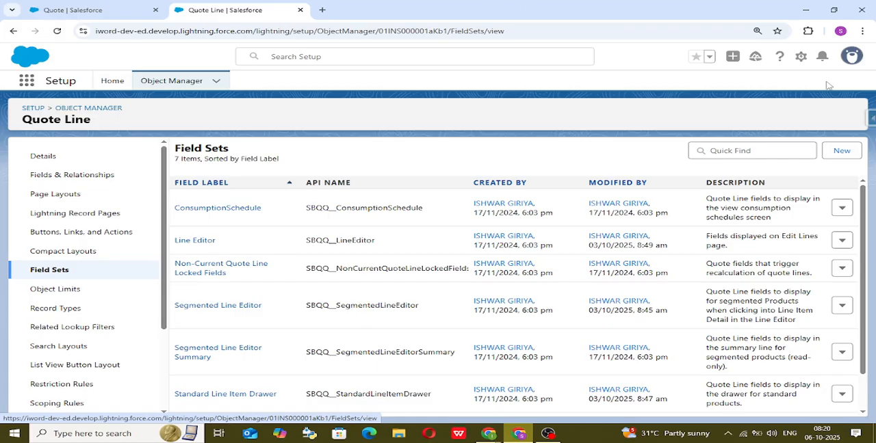
left_click(848, 154)
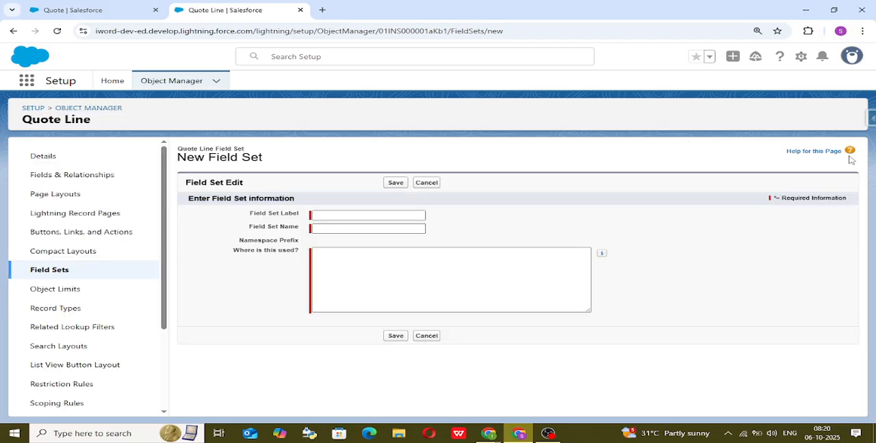
left_click(435, 183)
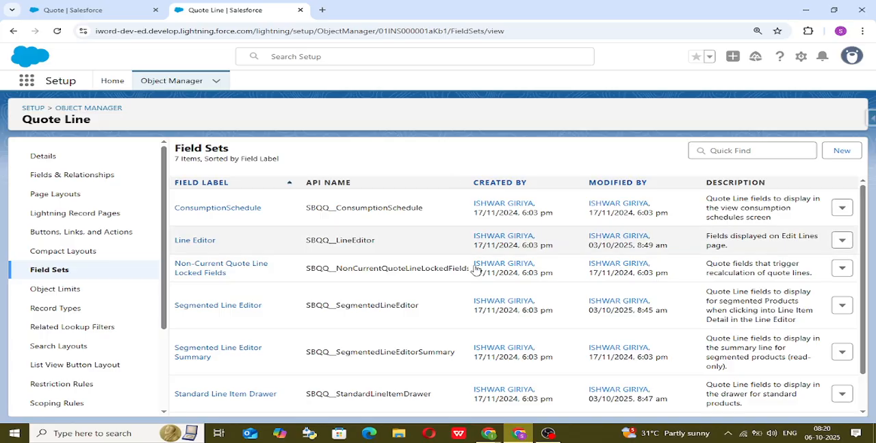
Switch to the Excalidraw whiteboard to review the notes, and bring up the Google Meet call.
mouse_move(489, 438)
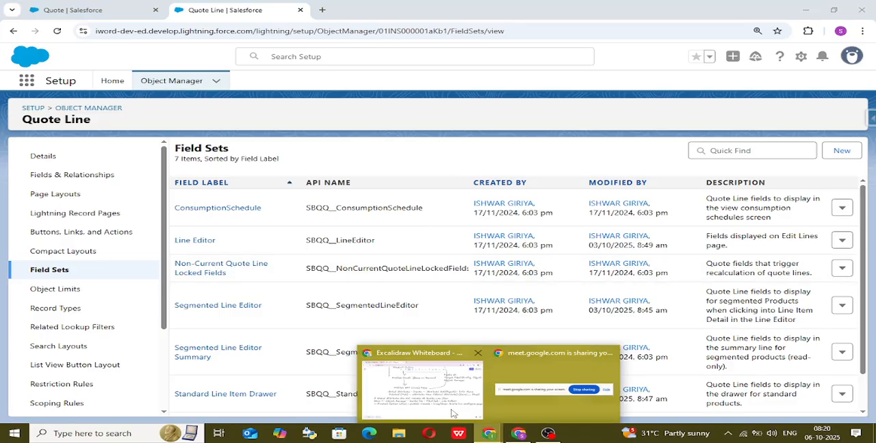
left_click(414, 402)
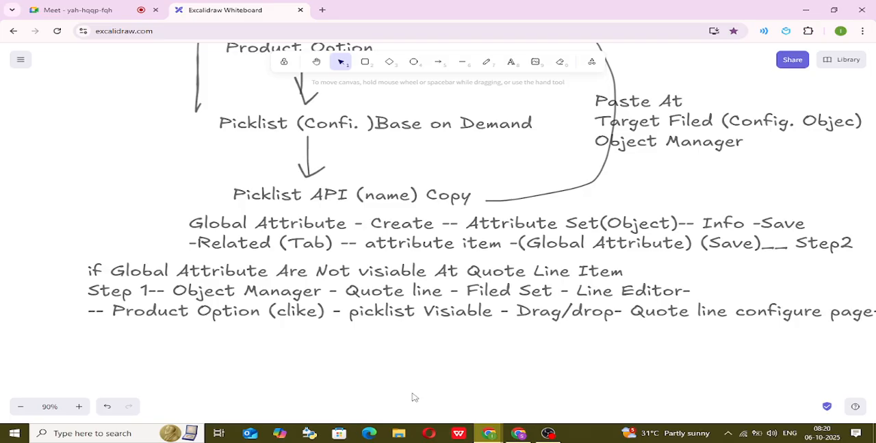
left_click(82, 9)
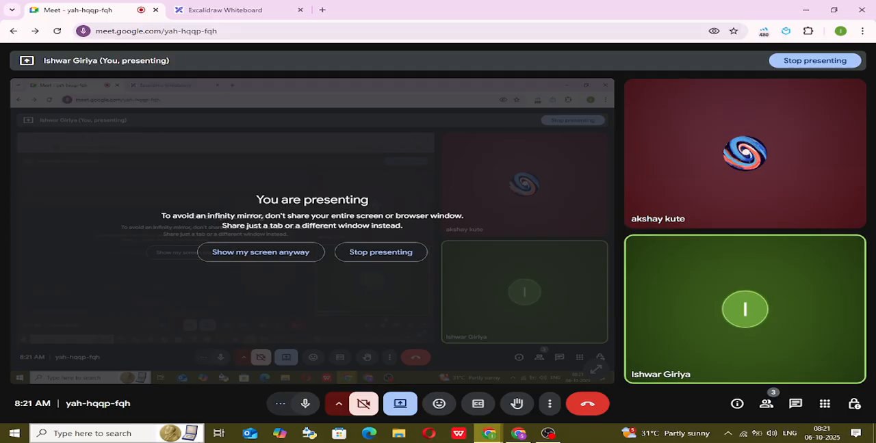
key("super+s")
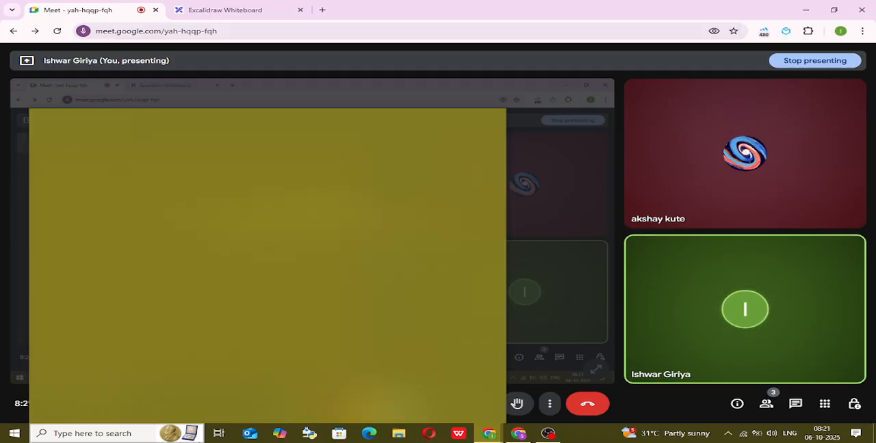
left_click(2, 251)
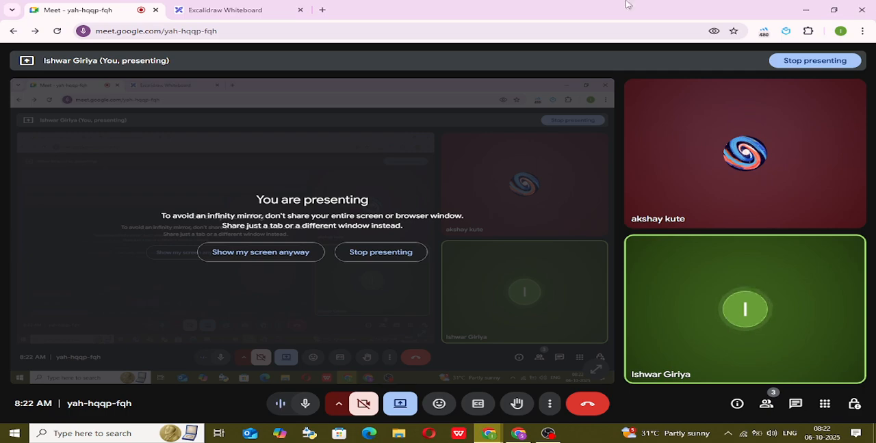
Switch back to the Salesforce window and review the Quote Line object's list of field sets.
left_click(519, 433)
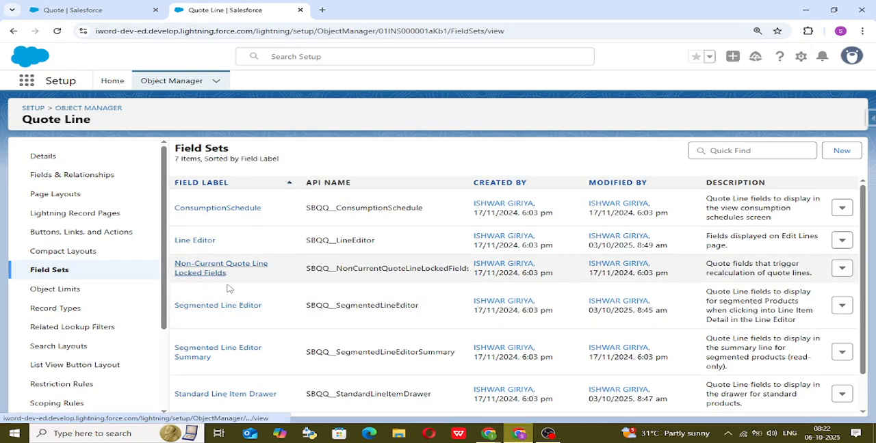
scroll(298, 295, "down", 1)
scroll(274, 342, "up", 1)
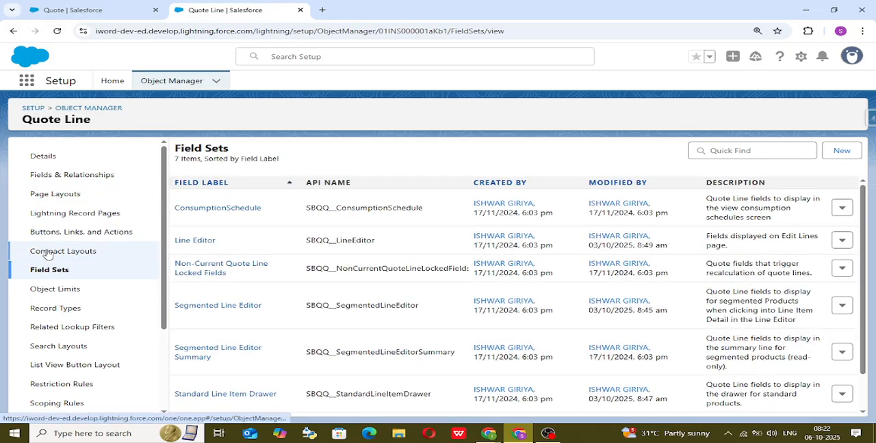
left_click(62, 272)
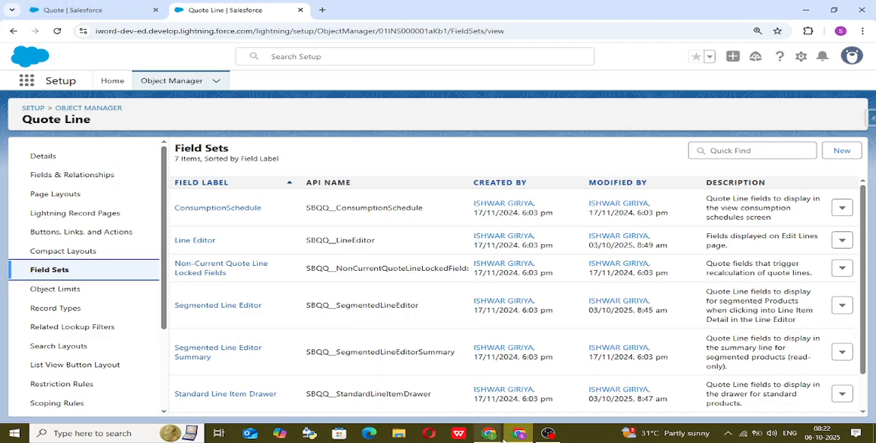
Switch to the Excalidraw whiteboard and move the "if Global Attribute Are Not visiable" text block slightly down, leaving a gap below the Step2 lines.
mouse_move(489, 433)
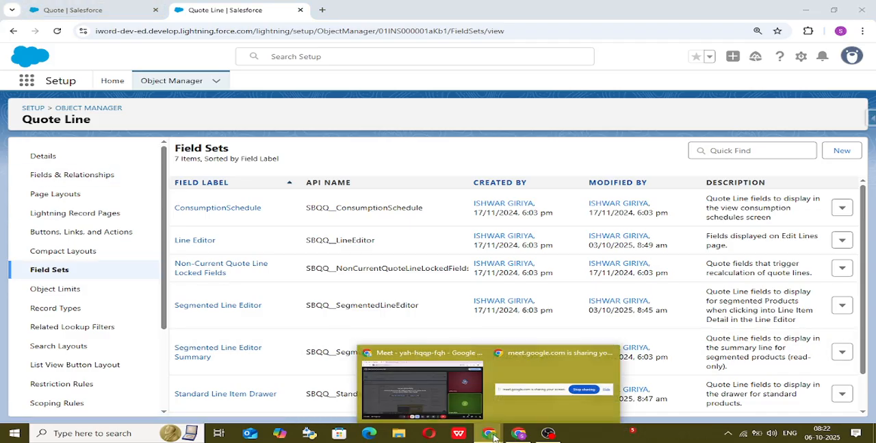
left_click(423, 388)
left_click(182, 8)
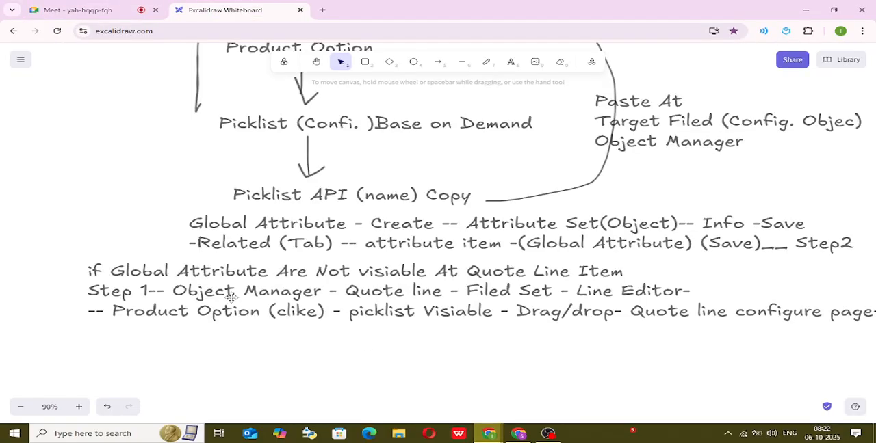
left_click_drag(121, 277, 123, 294)
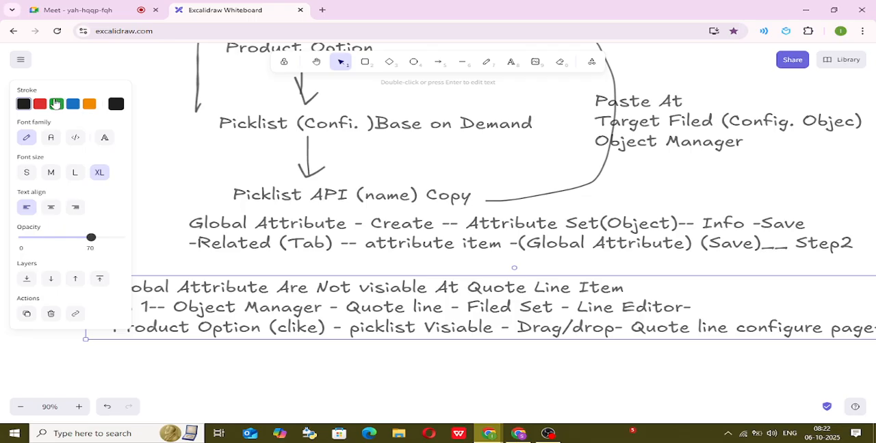
left_click(153, 267)
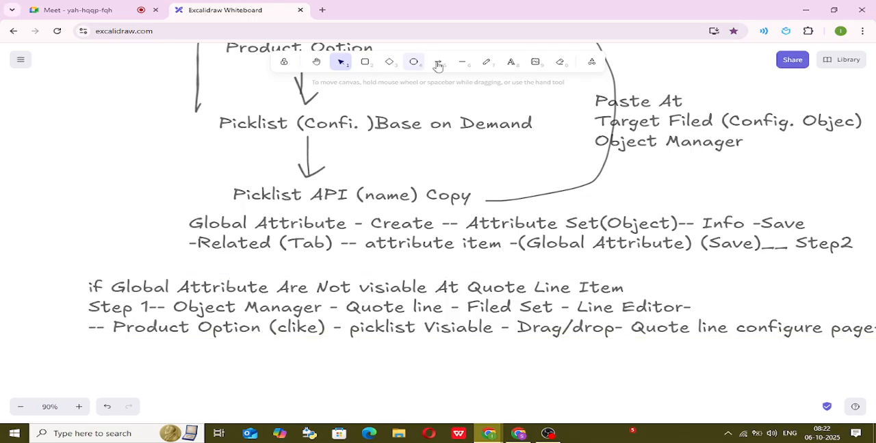
Draw a nearly horizontal blue freehand divider between the Step2 lines and the "if Global Attribute Are Not visiable" text block.
left_click(487, 61)
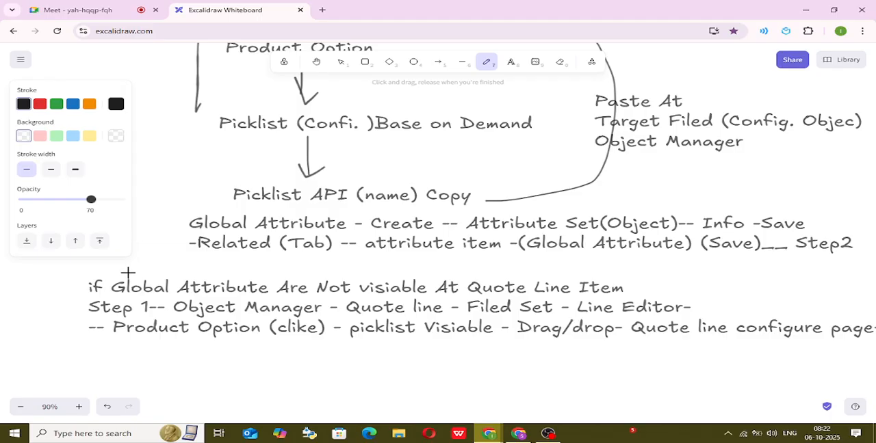
left_click(73, 104)
mouse_move(143, 262)
left_mouse_down()
mouse_move(389, 280)
mouse_move(748, 271)
left_mouse_up()
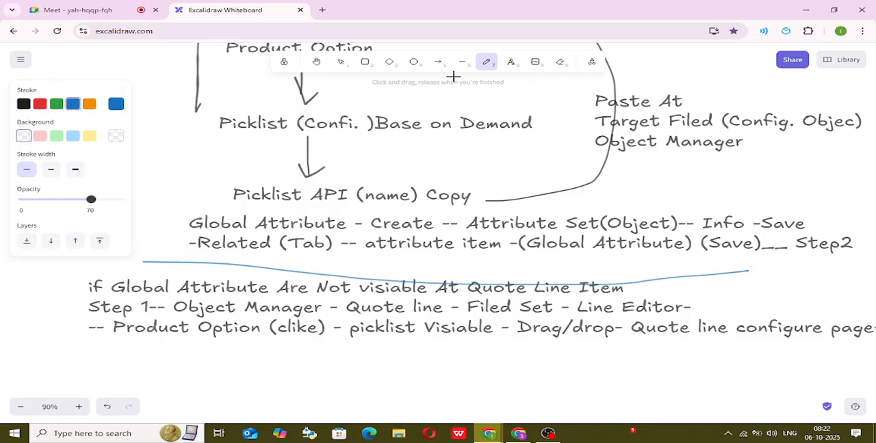
key("ctrl+z")
key("ctrl+z")
mouse_move(162, 258)
left_mouse_down()
mouse_move(423, 268)
mouse_move(794, 263)
left_mouse_up()
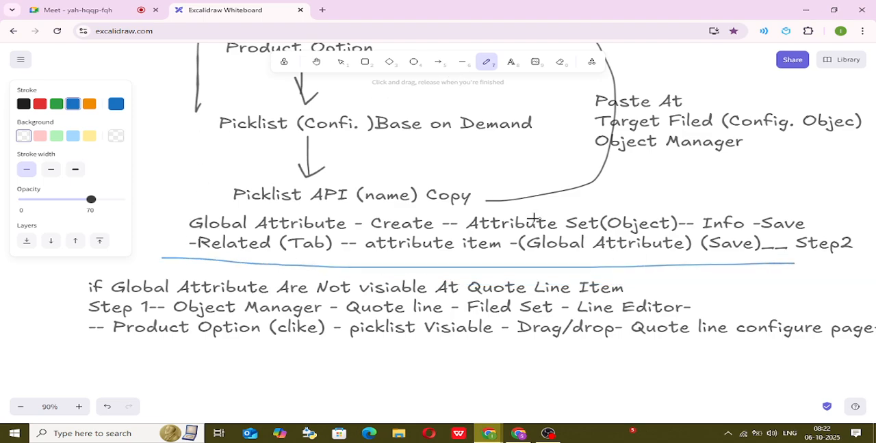
scroll(533, 177, "up", 5)
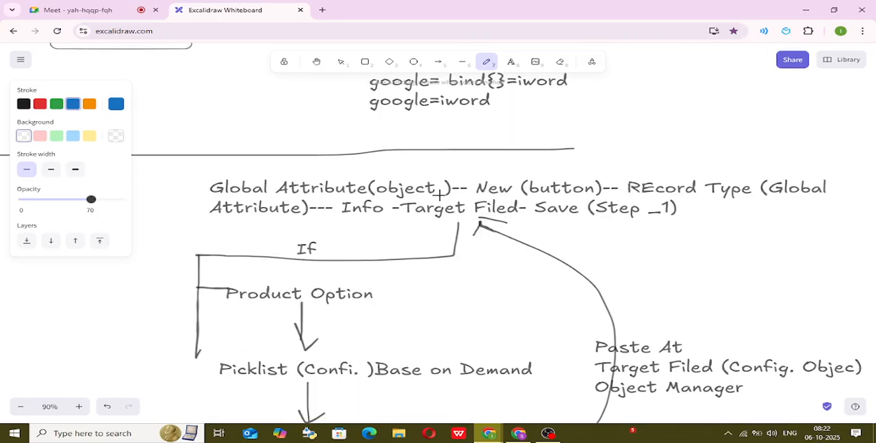
Draw a blue bracket arrow before "Global Attribute - Create" and a check mark before "if Global Attribute Are Not visiable", and set the stroke to black.
scroll(607, 201, "down", 5)
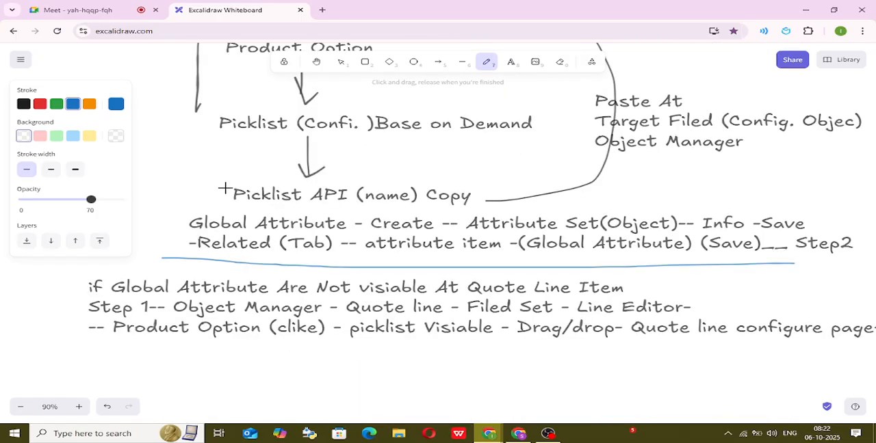
mouse_move(200, 211)
left_mouse_down()
mouse_move(169, 211)
mouse_move(169, 232)
mouse_move(184, 234)
left_mouse_up()
left_click_drag(52, 287, 118, 272)
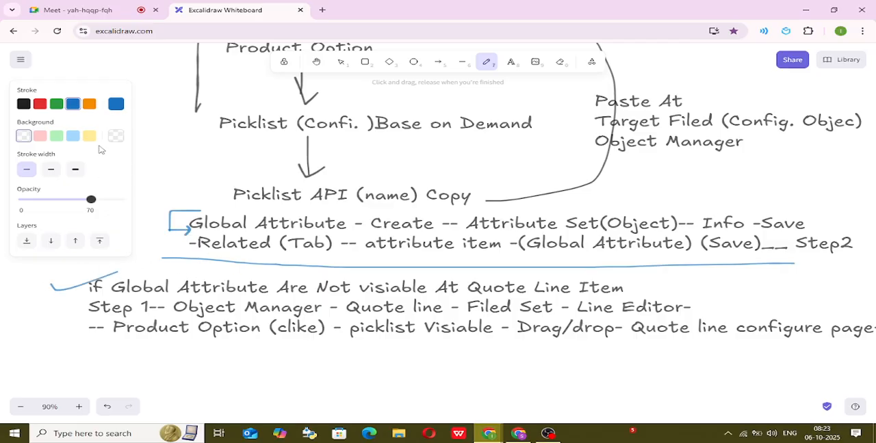
left_click(23, 106)
Switch to the Salesforce CPQ window, leave the product configurator, and view the configuration attribute "Global attribute Test1".
left_click(518, 433)
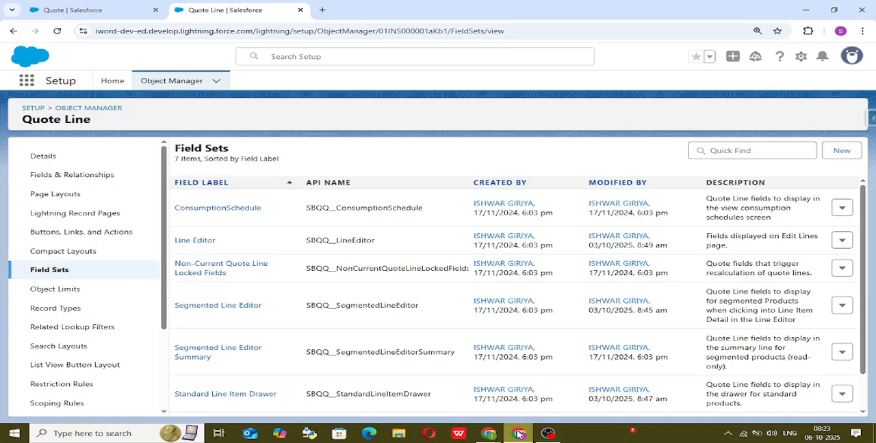
left_click(102, 10)
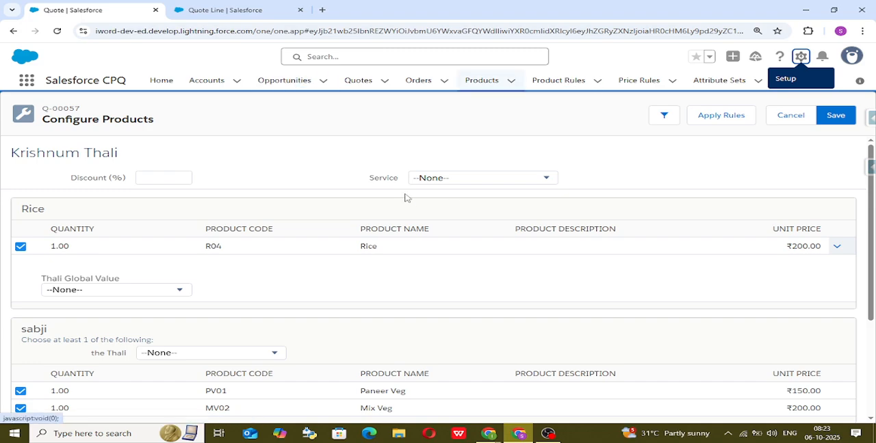
left_click(472, 81)
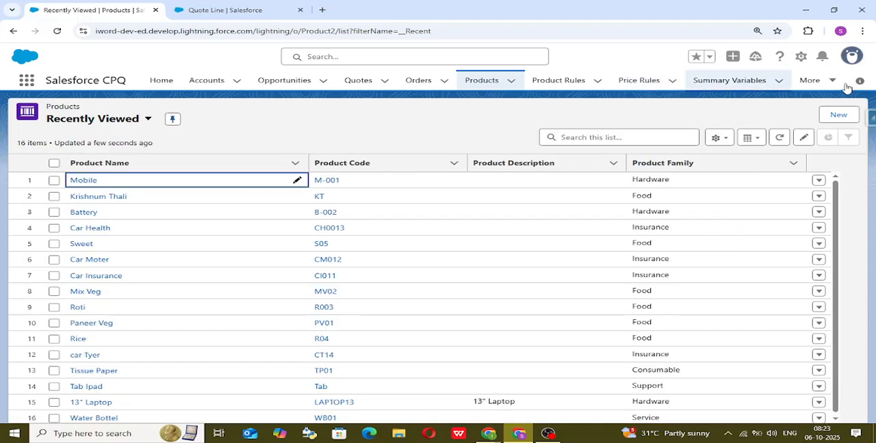
left_click(809, 80)
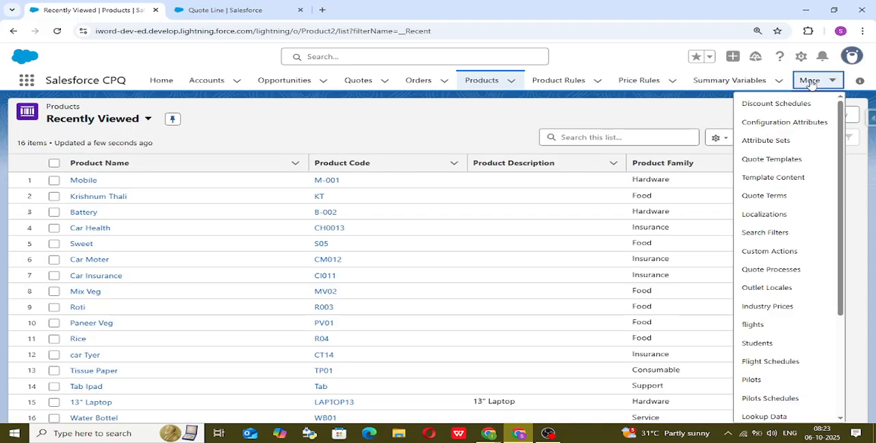
left_click(776, 130)
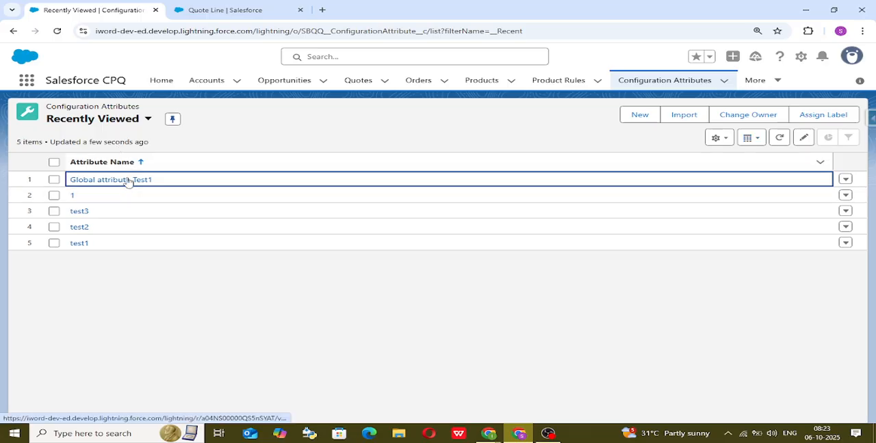
left_click(127, 180)
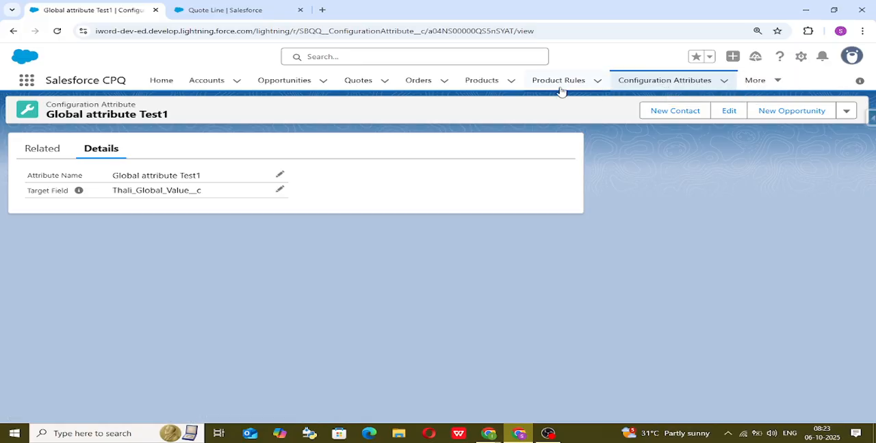
View the Krishnum Thali product's related records, inspect its Rice feature, and return to the product.
left_click(477, 83)
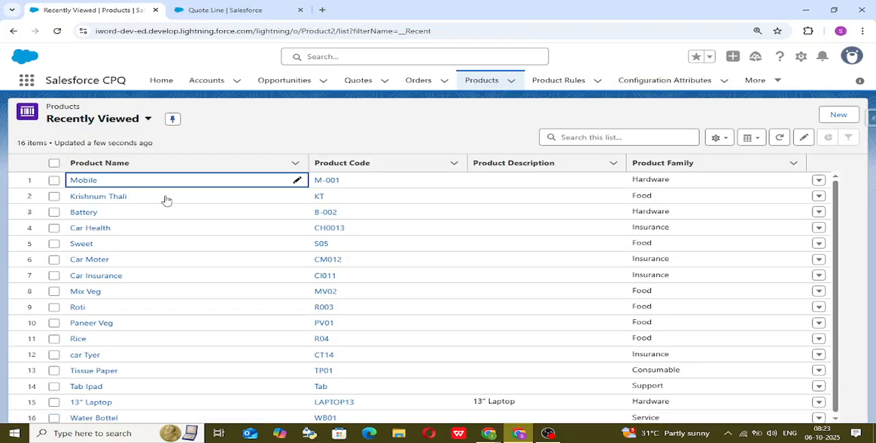
left_click(107, 198)
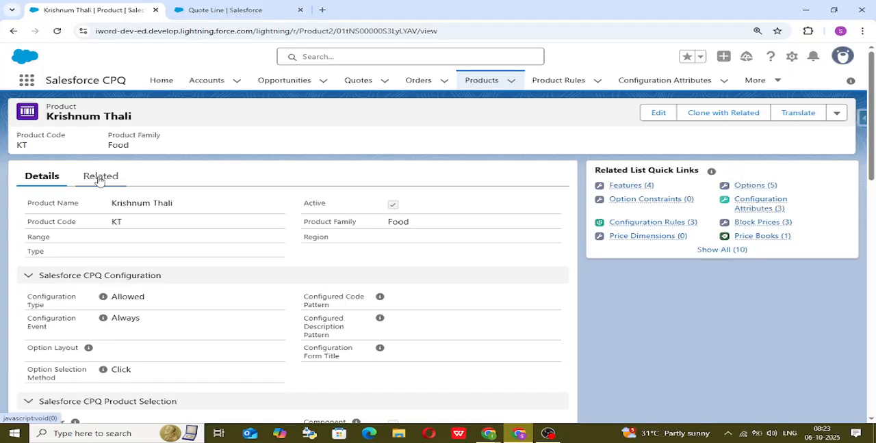
left_click(100, 177)
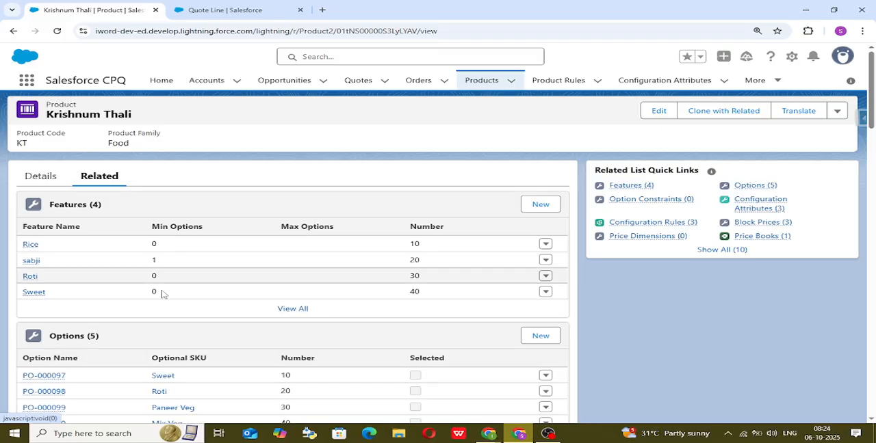
scroll(166, 309, "down", 2)
scroll(166, 312, "up", 2)
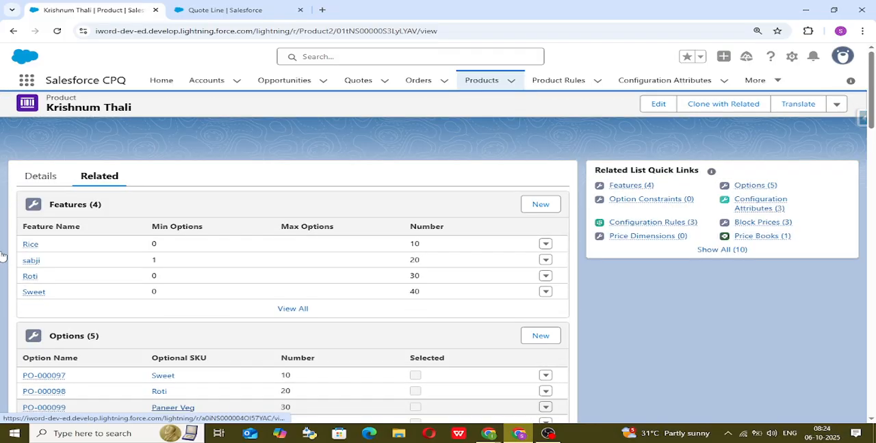
left_click(33, 247)
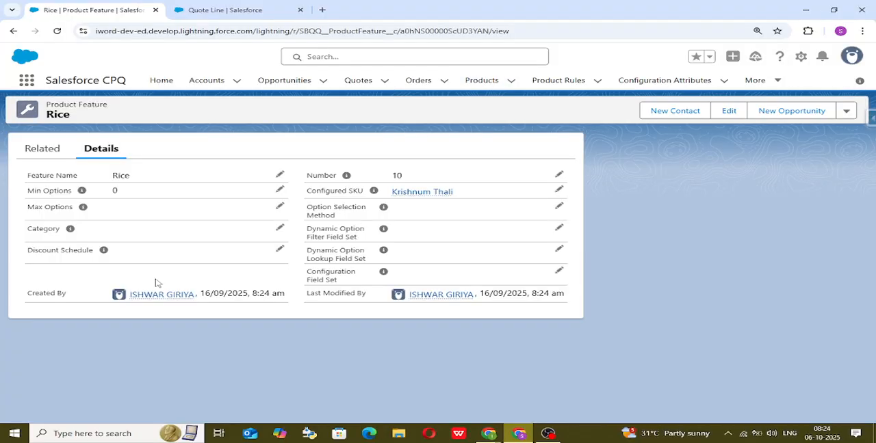
key("alt+Left")
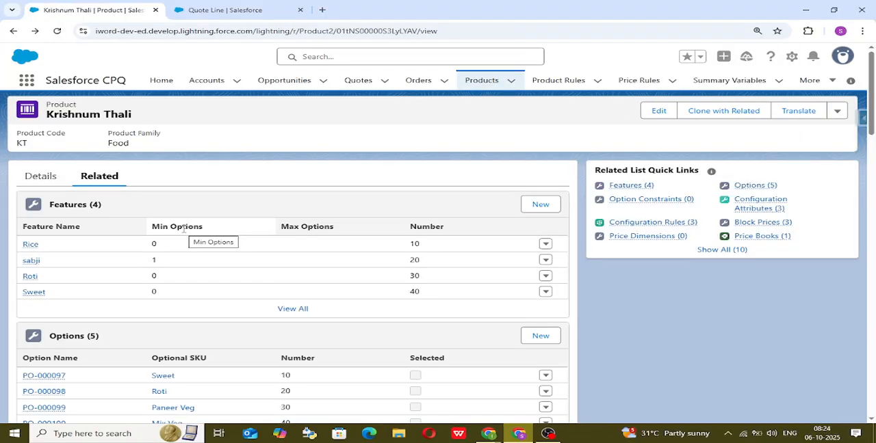
Deactivate the Krishnum Thali configuration rule that uses the "rice data" product rule, and save it.
scroll(172, 297, "down", 5)
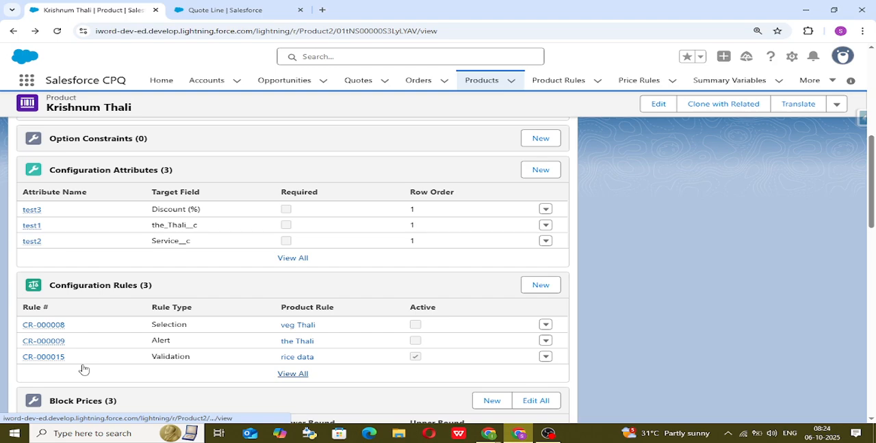
mouse_move(44, 357)
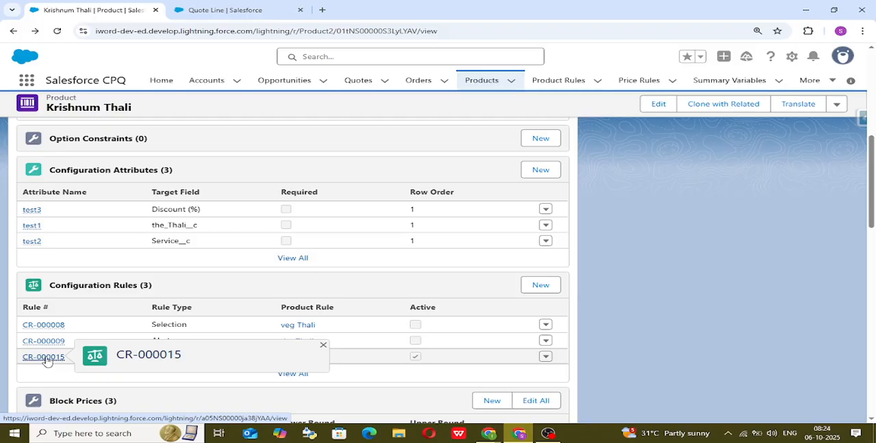
left_click(44, 357)
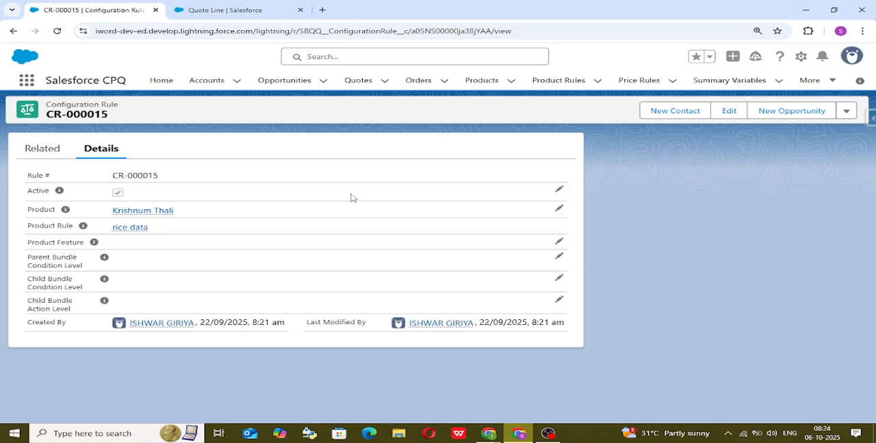
left_click(560, 191)
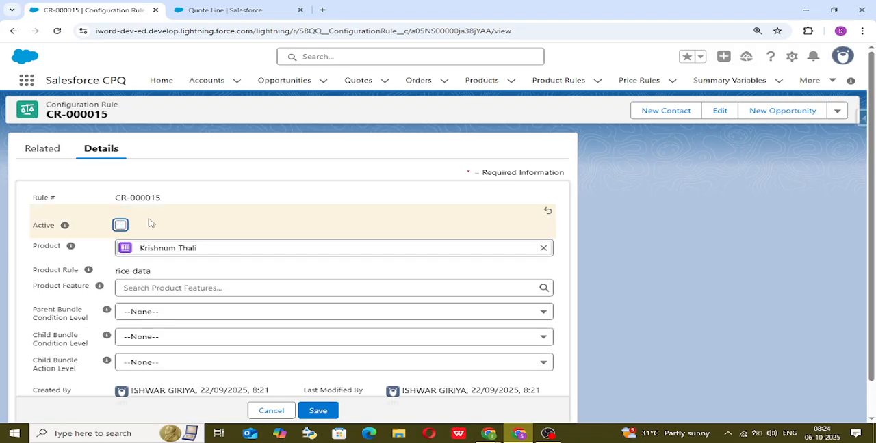
left_click(316, 411)
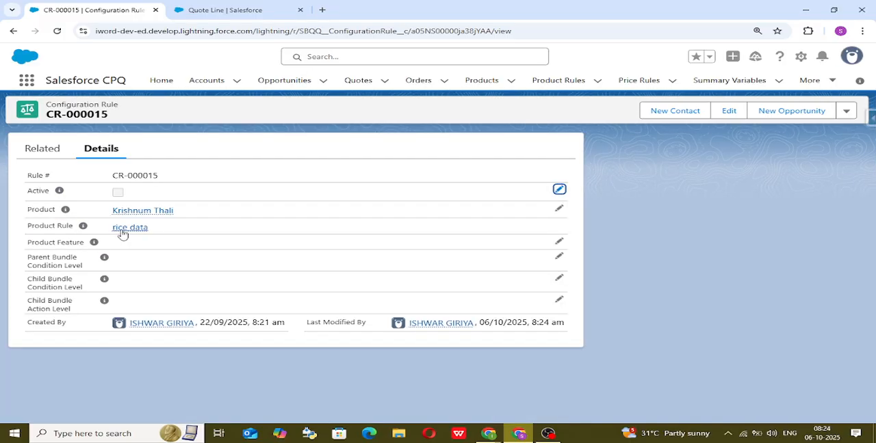
Return to Krishnum Thali's related records and inspect the Type choices in a new option constraint form.
left_click(134, 212)
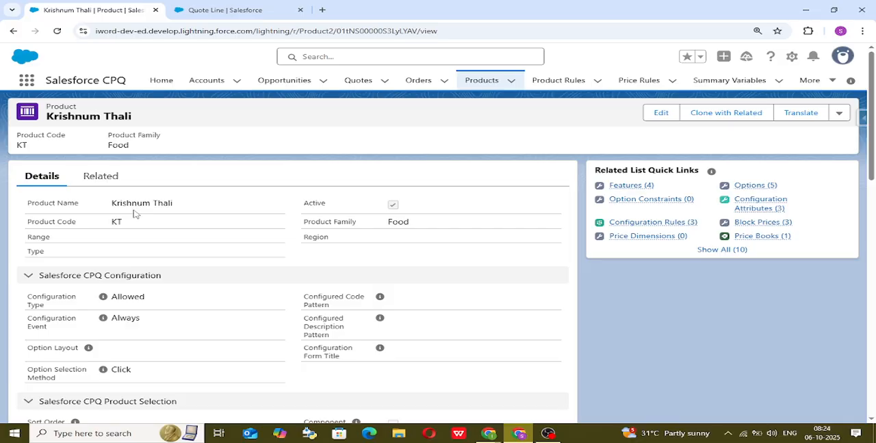
left_click(92, 176)
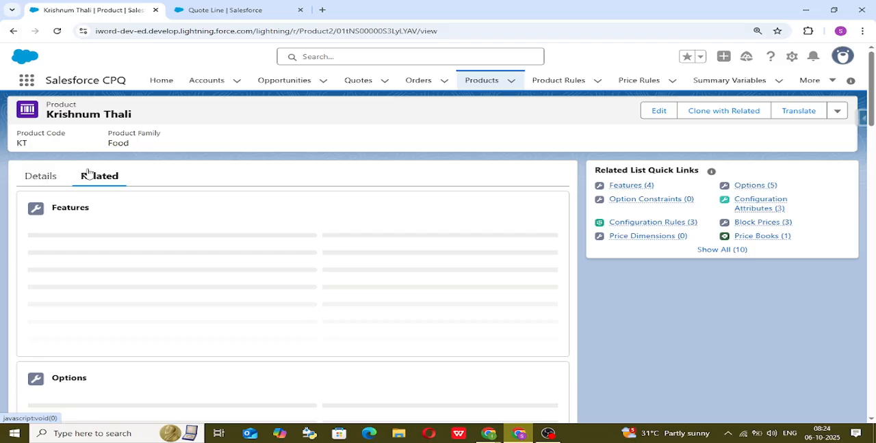
scroll(251, 292, "down", 5)
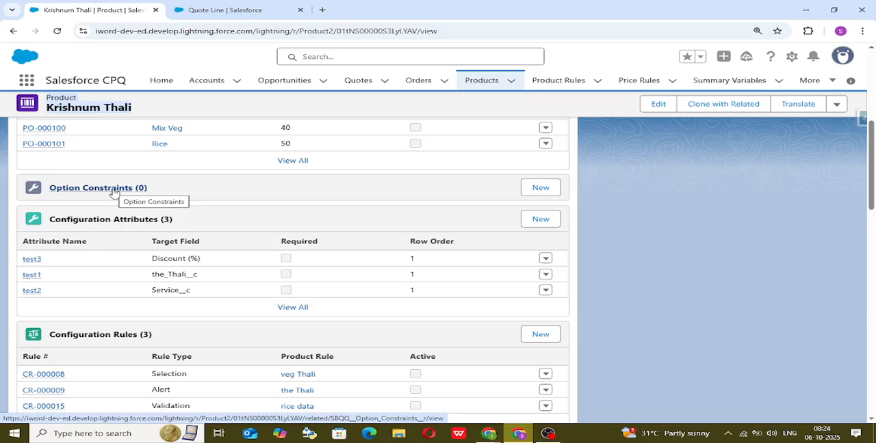
left_click(551, 188)
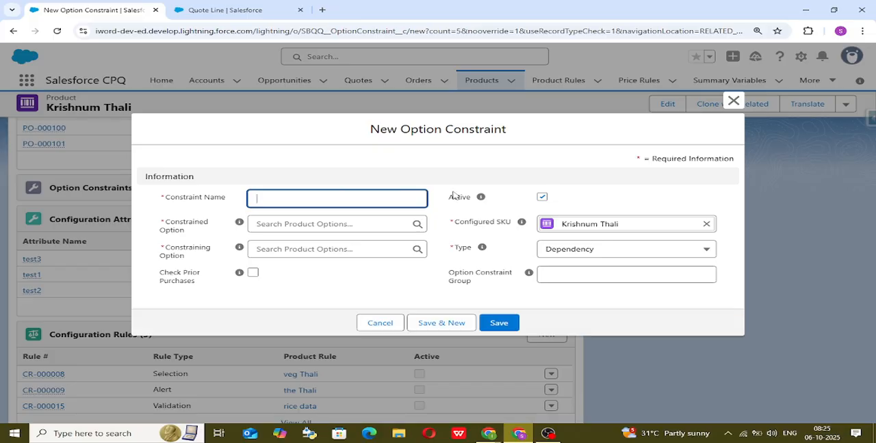
left_click(626, 249)
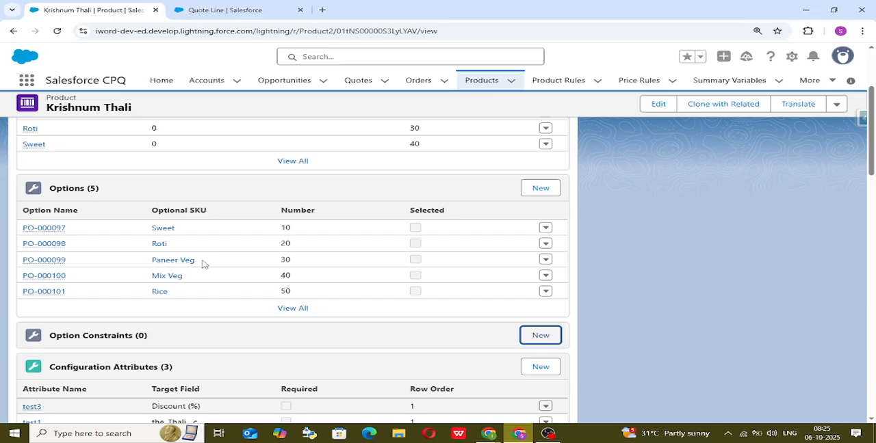
Review Krishnum Thali's options, and save a Dependency option constraint Test2 with constrained option PO-000100 and constraining option PO-000098.
left_click(74, 189)
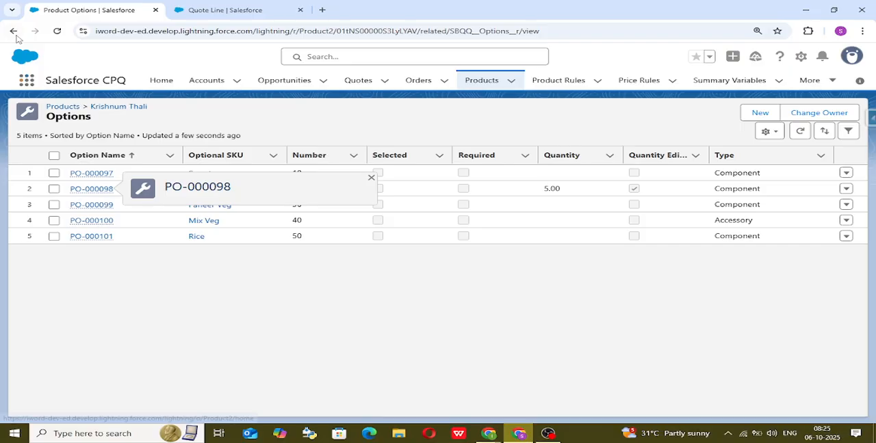
left_click(13, 30)
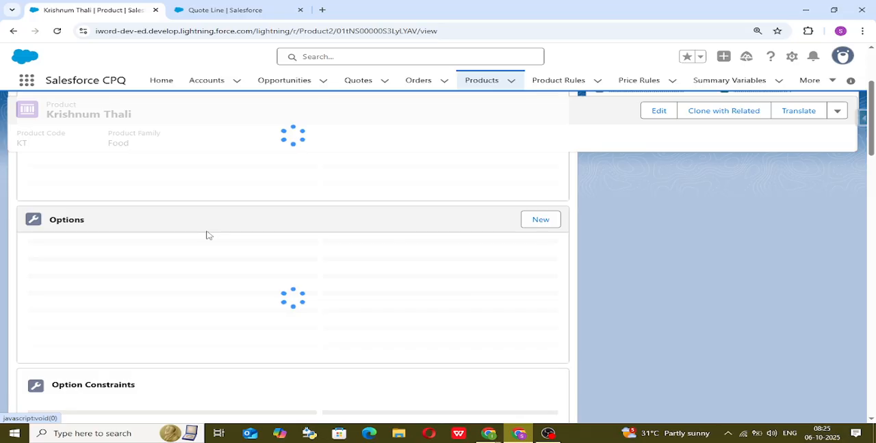
left_click(535, 290)
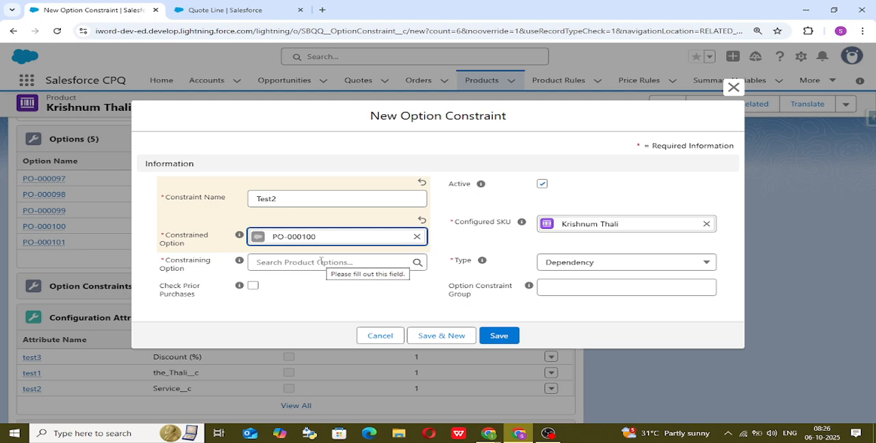
left_click(320, 262)
type("000098")
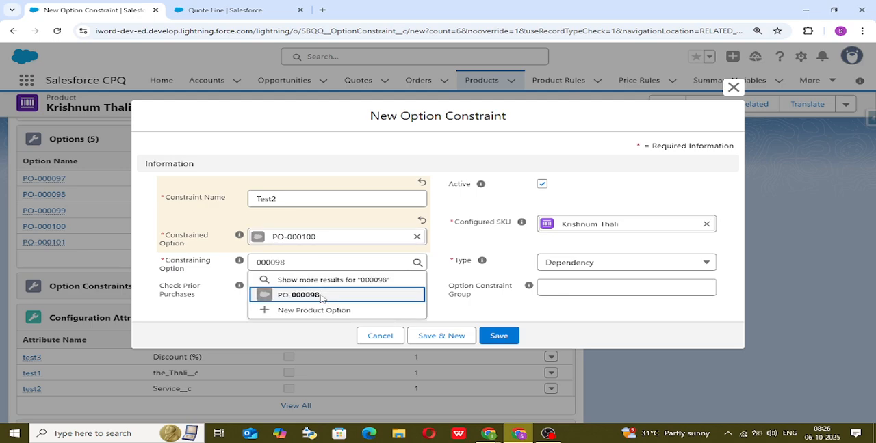
left_click(321, 296)
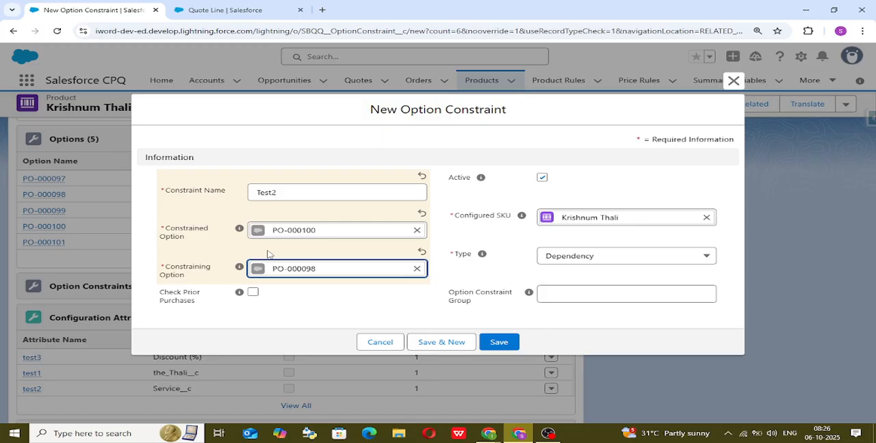
left_click(500, 343)
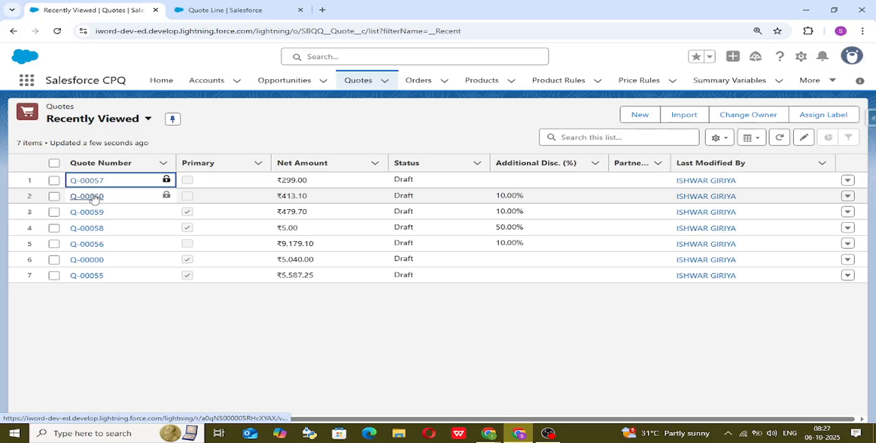
Open quote Q-00060, search its product selection for "kt", and add Krishnum Thali for configuration.
left_click(87, 197)
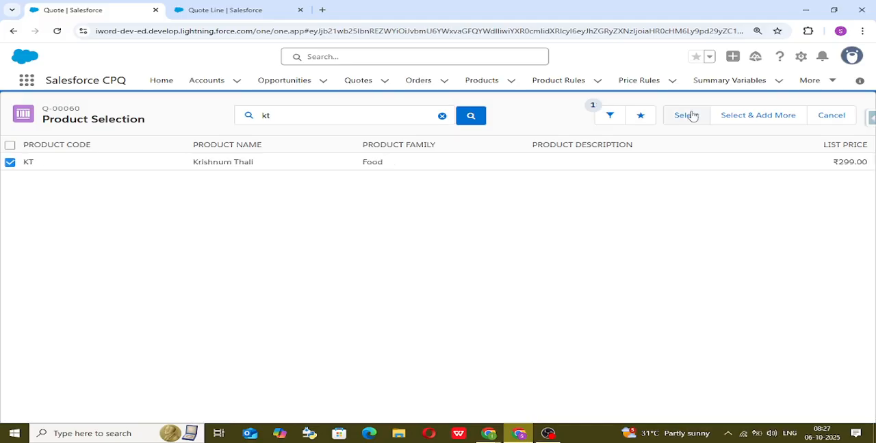
left_click(685, 115)
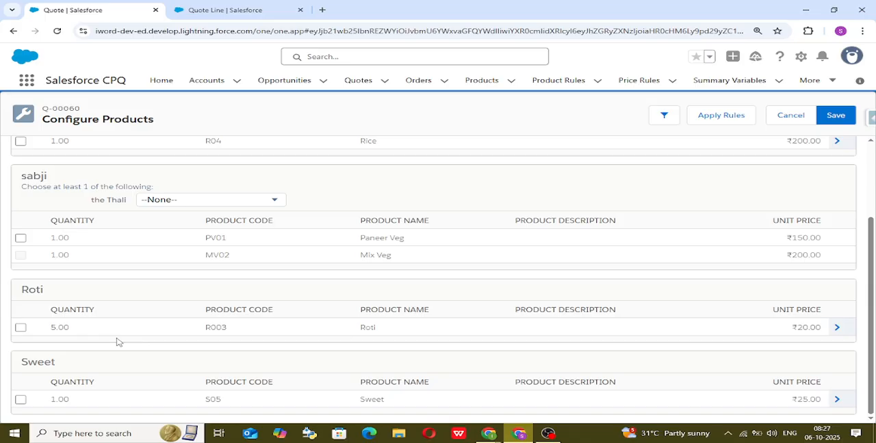
Test the Mix Veg option's dependency by selecting Roti, and clear the Roti selection again.
scroll(117, 342, "up", 2)
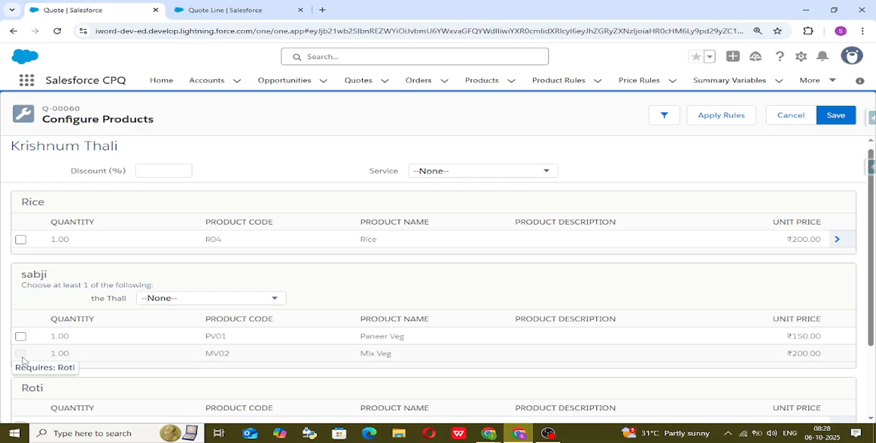
scroll(23, 360, "down", 2)
left_click(20, 329)
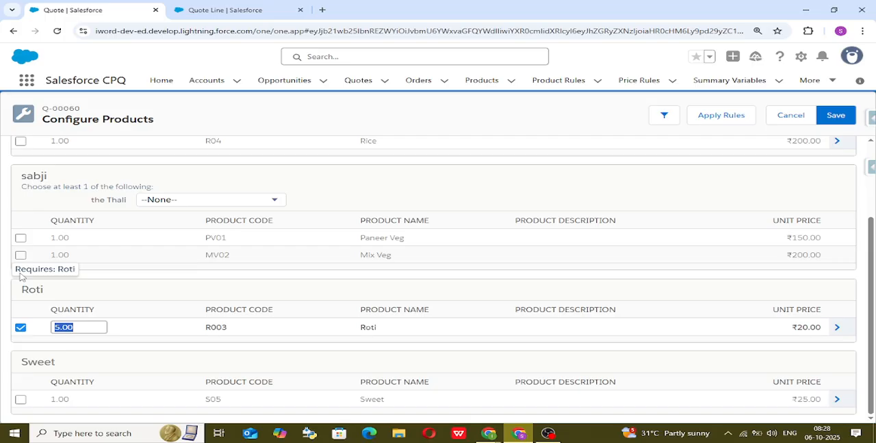
left_click(21, 328)
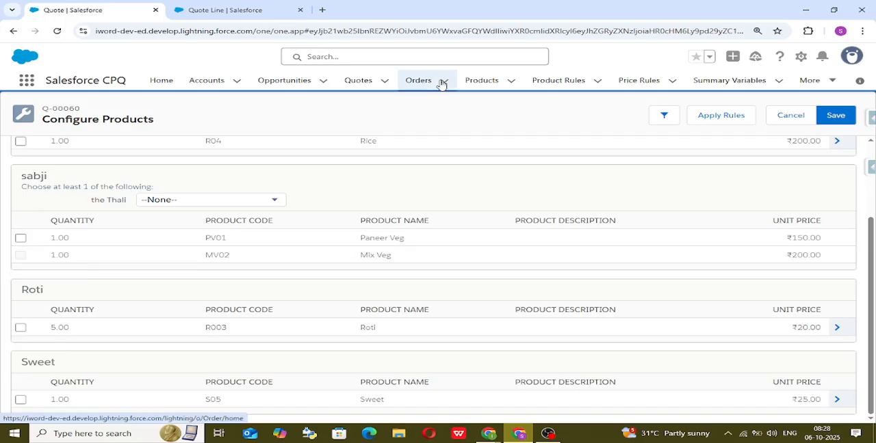
Open the product list in a separate browser tab and open the Test2 option constraint from Krishnum Thali's related records.
left_click(500, 93)
left_click(397, 8)
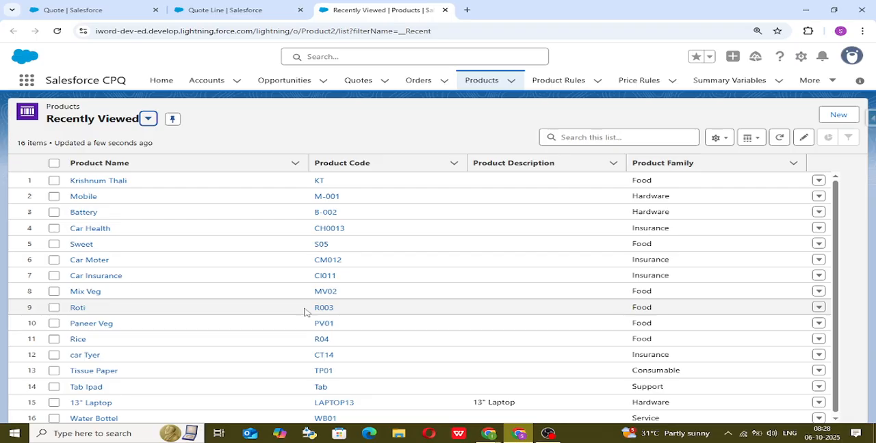
left_click(101, 181)
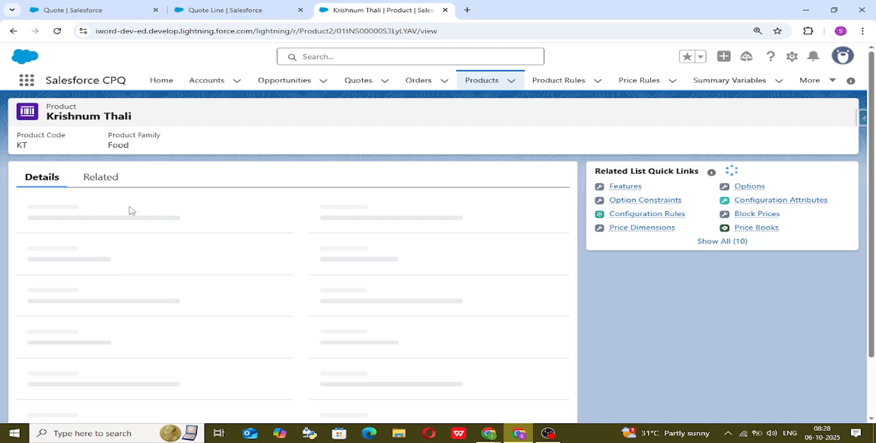
left_click(101, 176)
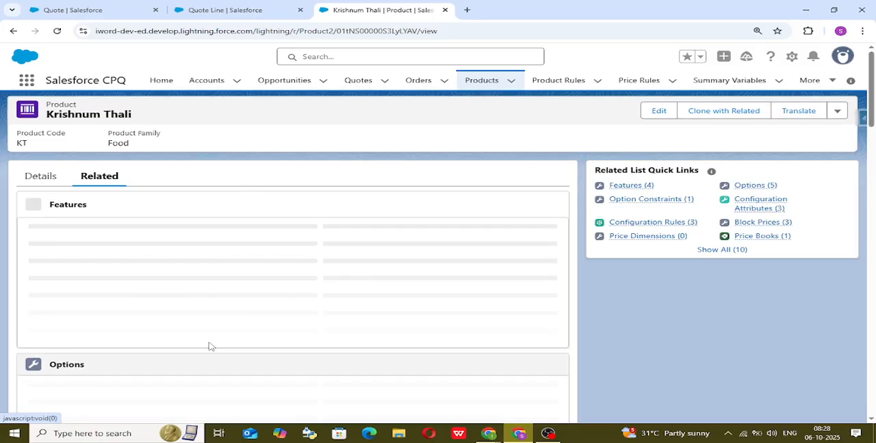
scroll(208, 347, "down", 5)
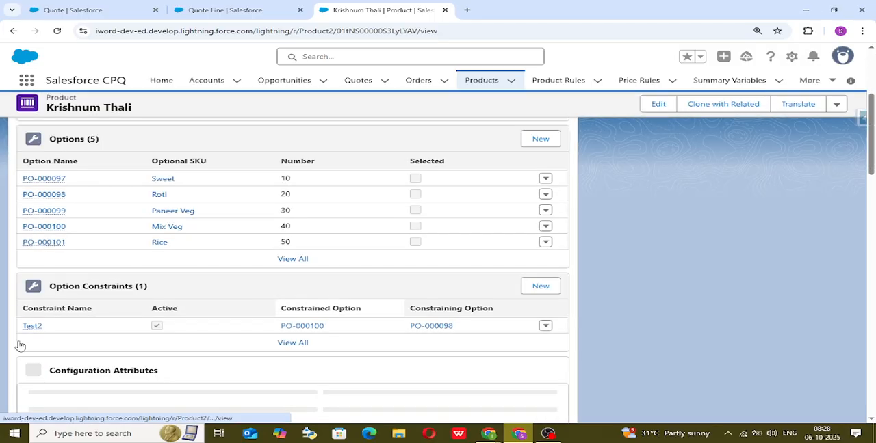
left_click(32, 327)
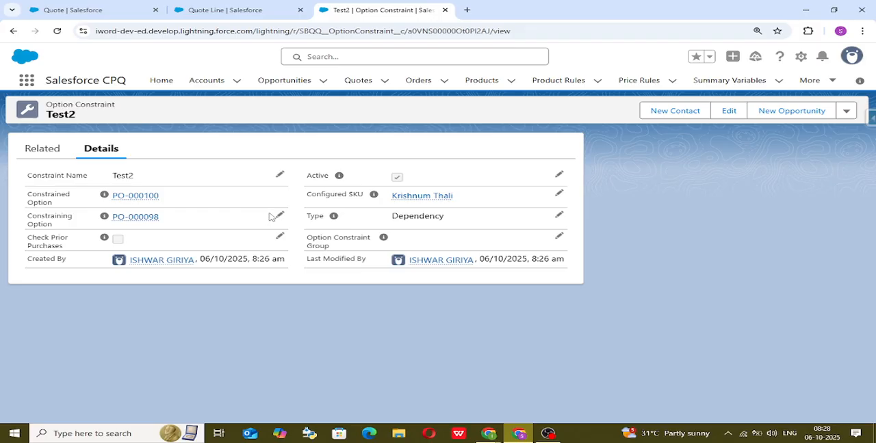
left_click(280, 215)
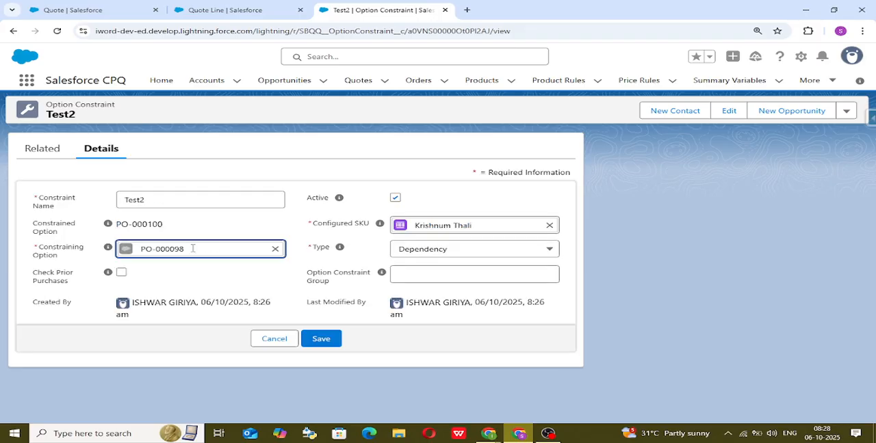
left_click(275, 249)
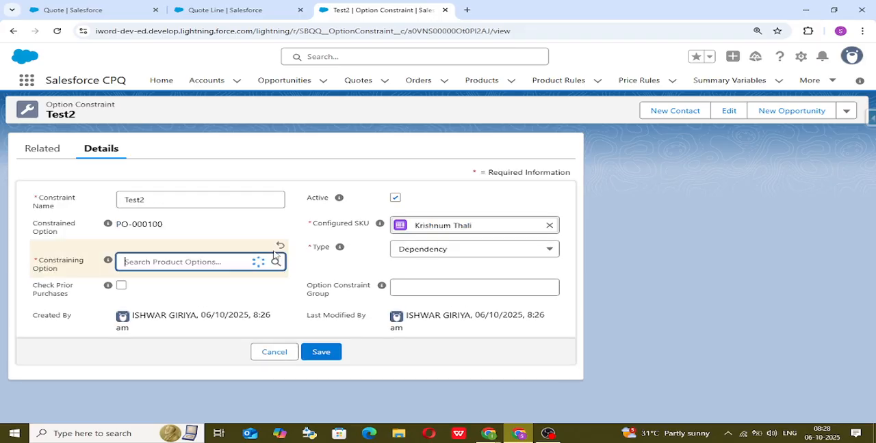
left_click(395, 198)
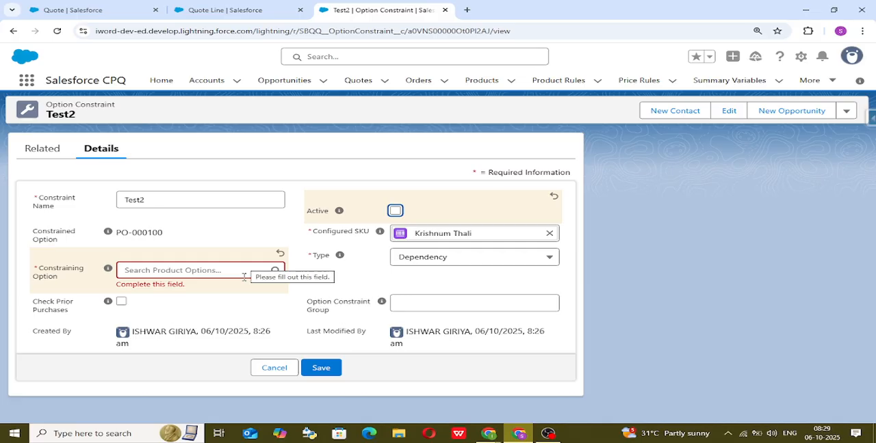
left_click(229, 237)
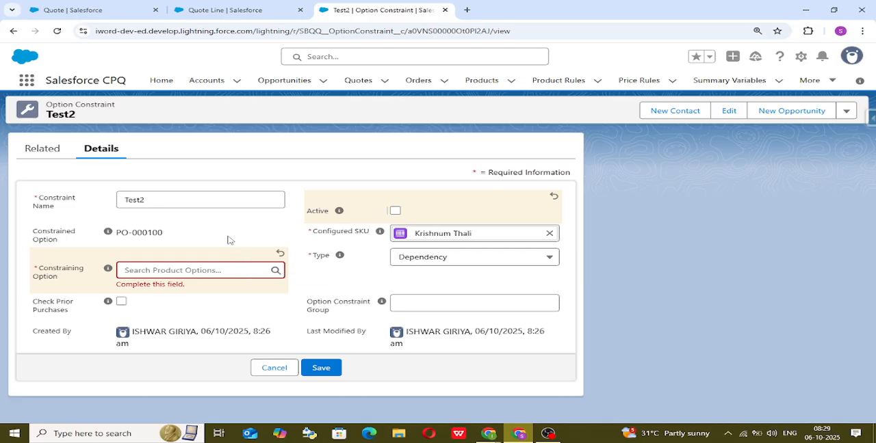
left_click(268, 366)
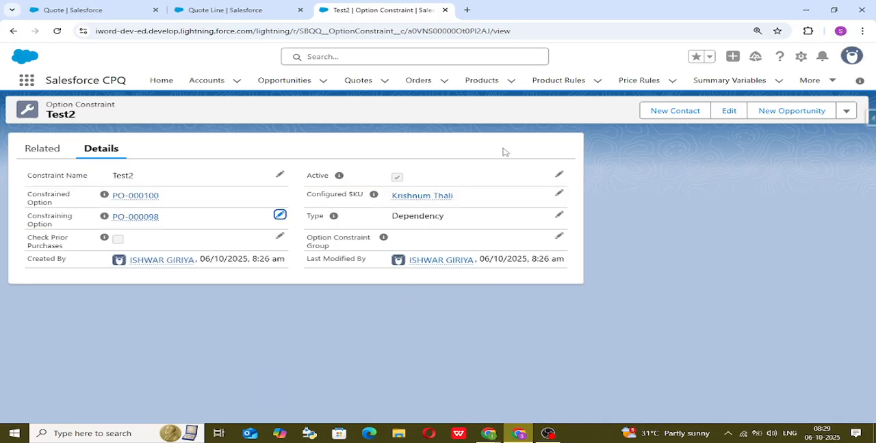
Delete the Test2 option constraint from Krishnum Thali's related records and open a new option constraint form.
left_click(431, 198)
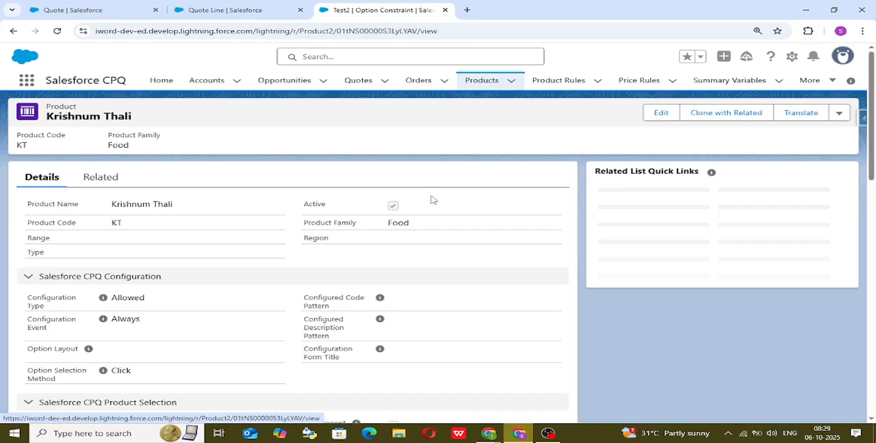
left_click(96, 176)
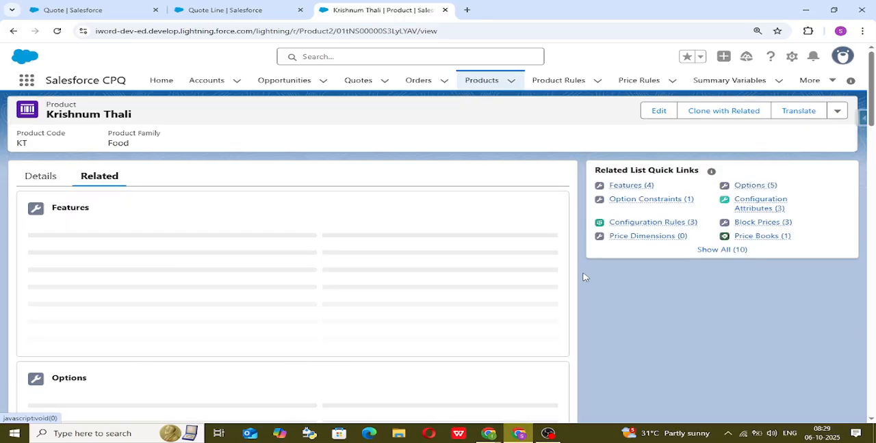
scroll(448, 316, "down", 3)
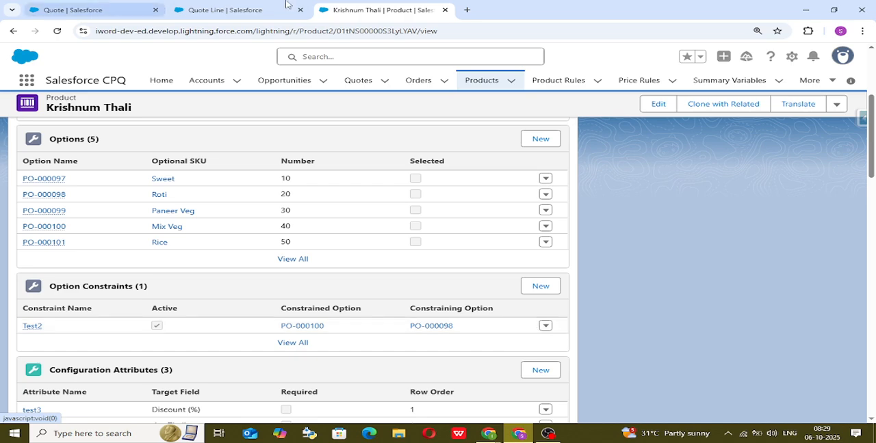
left_click(545, 326)
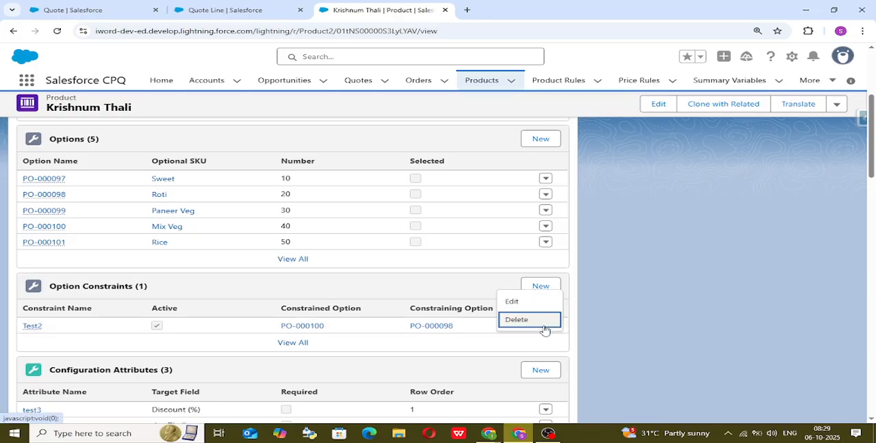
left_click(544, 330)
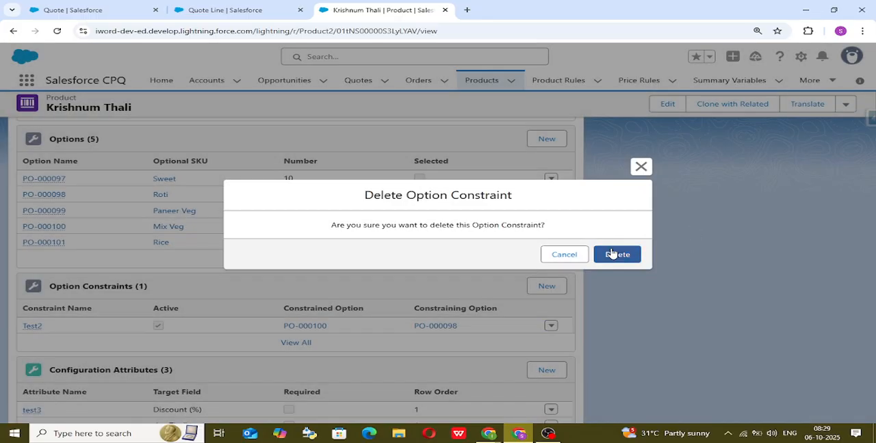
left_click(614, 254)
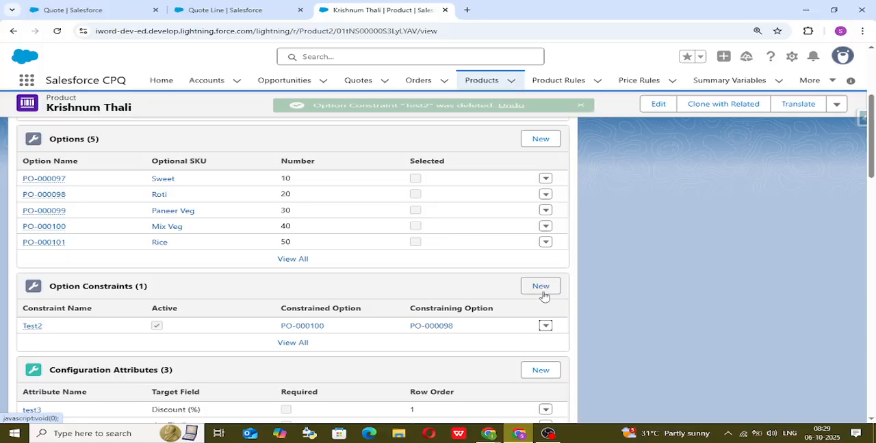
left_click(544, 292)
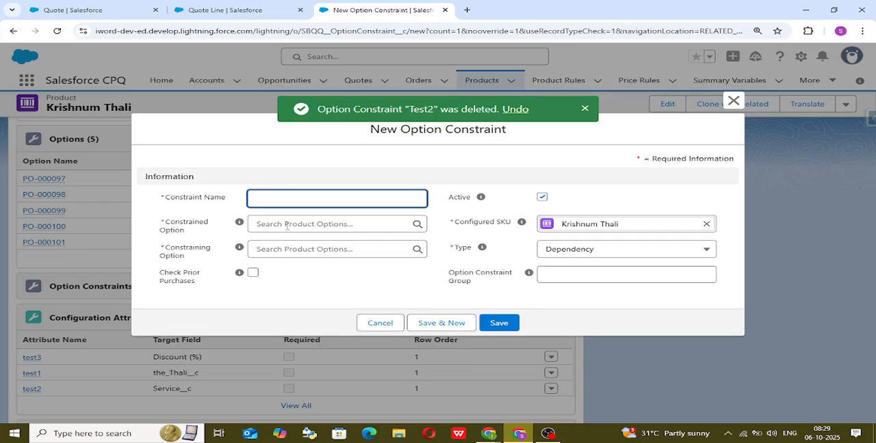
Set the new constraint's constrained option to PO-000100 and its constraining option to PO-000098.
left_click(287, 225)
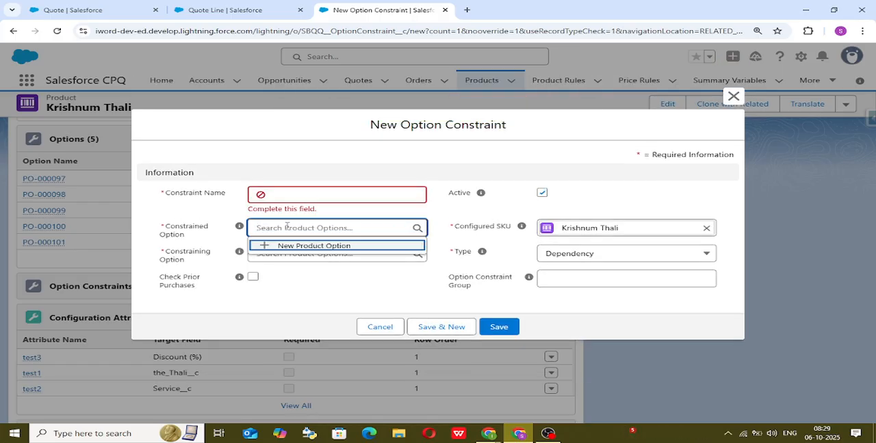
type("000")
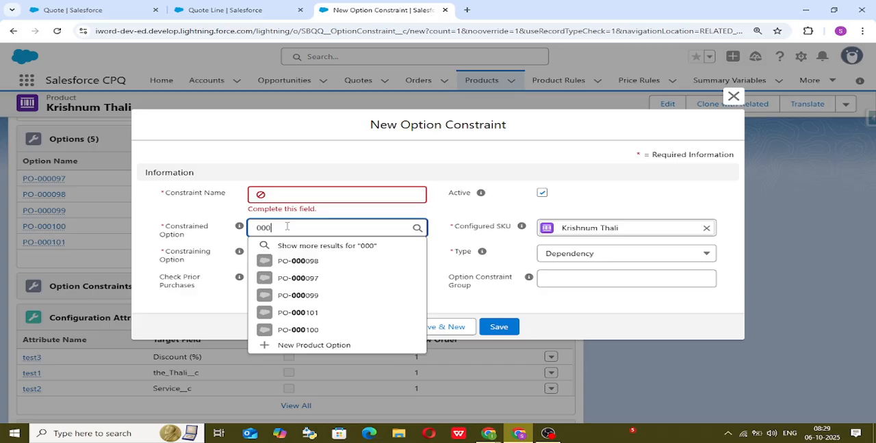
type("0")
key("BackSpace")
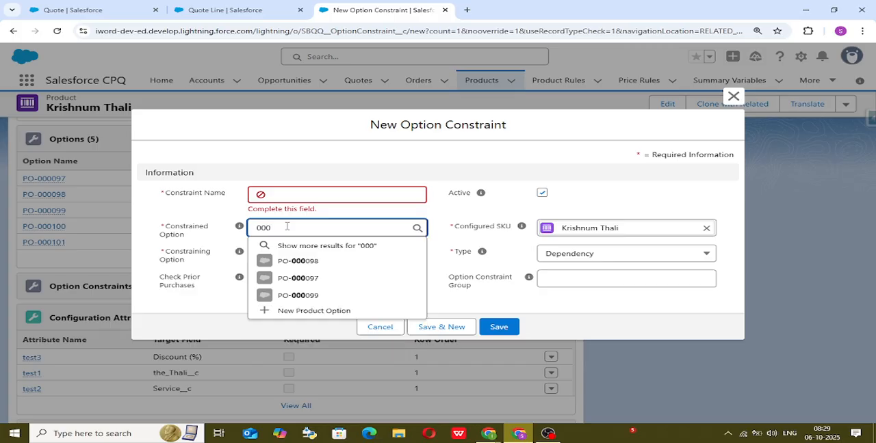
type("100")
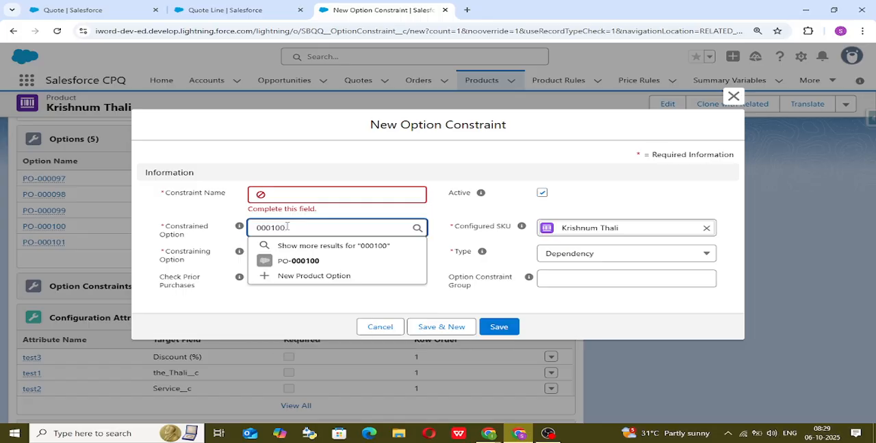
left_click(353, 262)
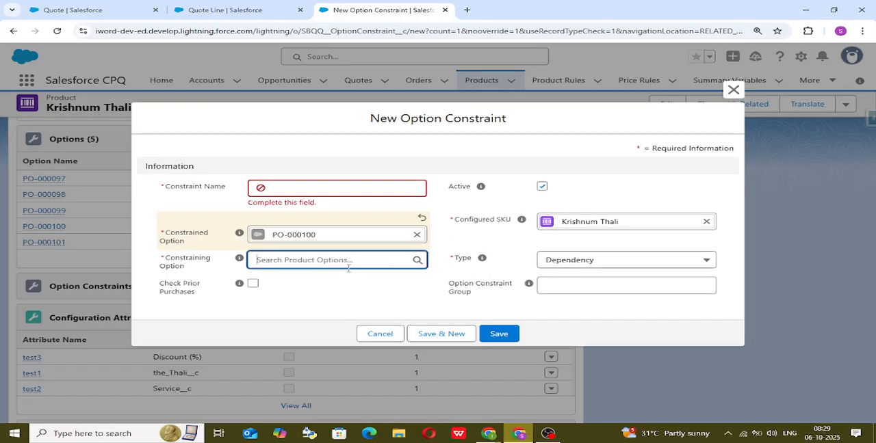
type("0000")
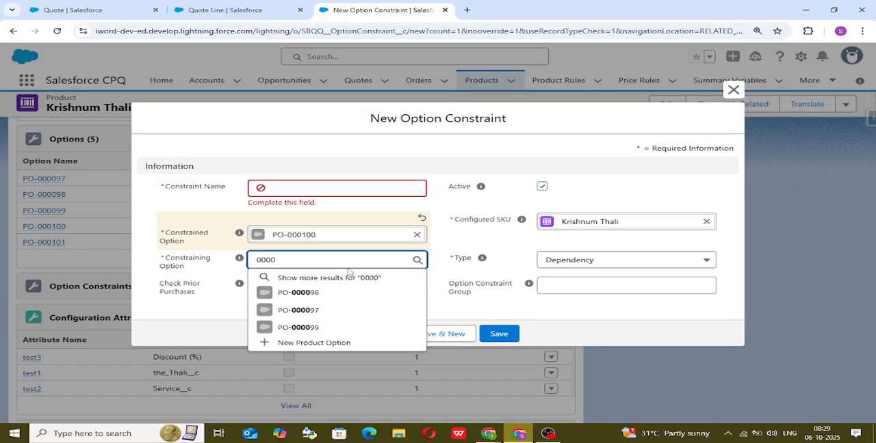
type("98")
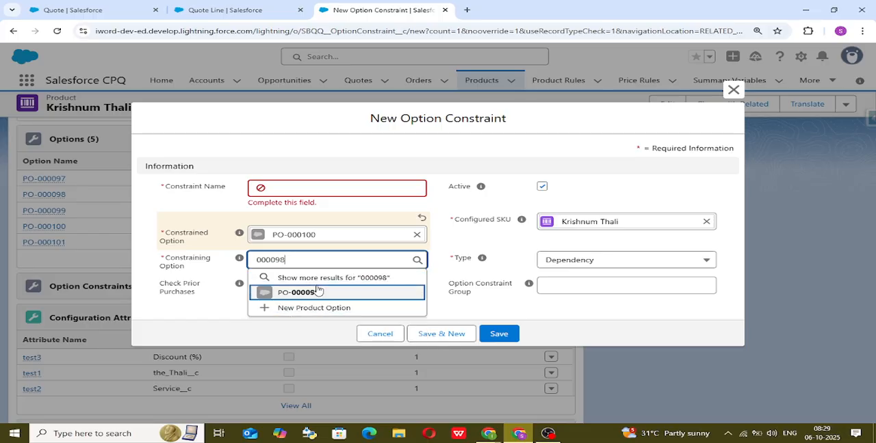
left_click(318, 292)
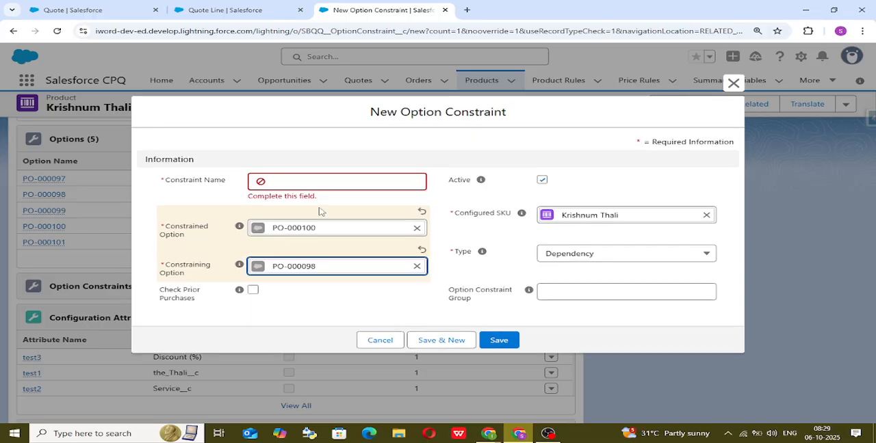
Replace the constrained option with PO-000098 and the constraining option with PO-000100 in the new option constraint.
left_click(348, 229)
key("BackSpace")
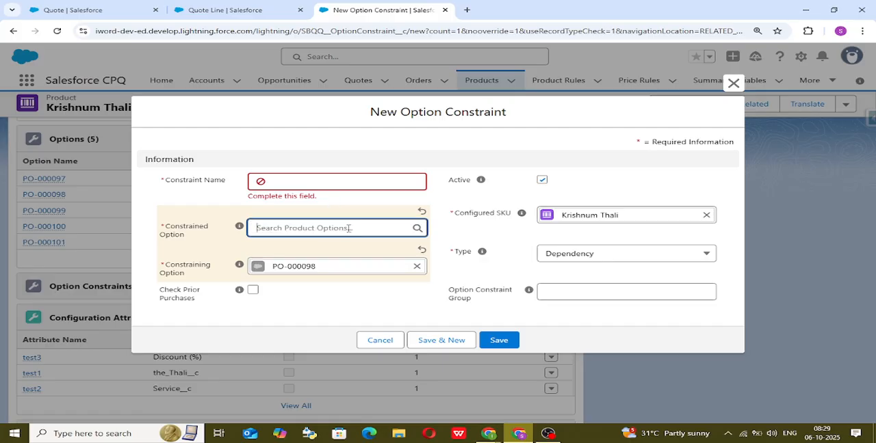
type("0000")
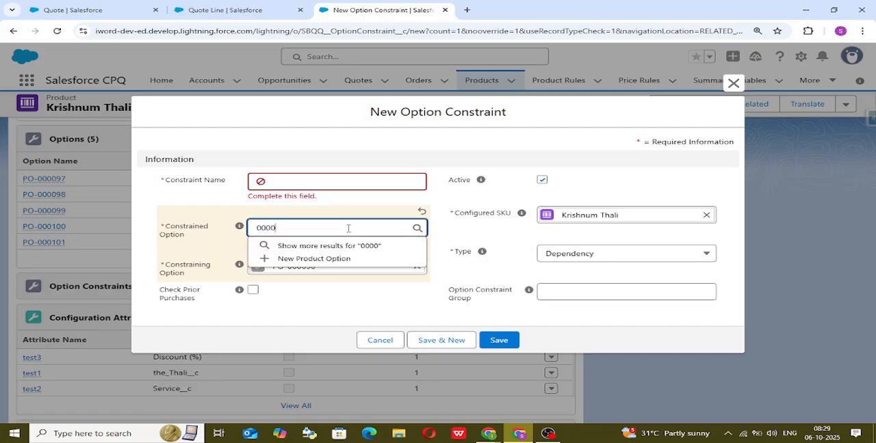
type("98")
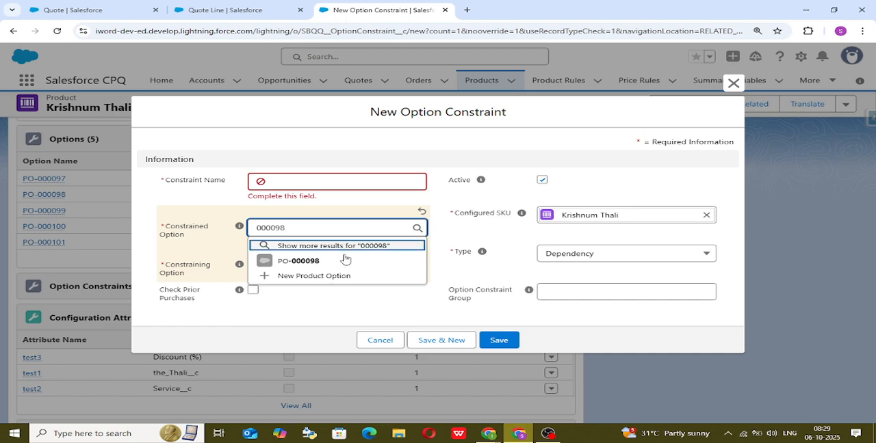
left_click(345, 261)
left_click(378, 271)
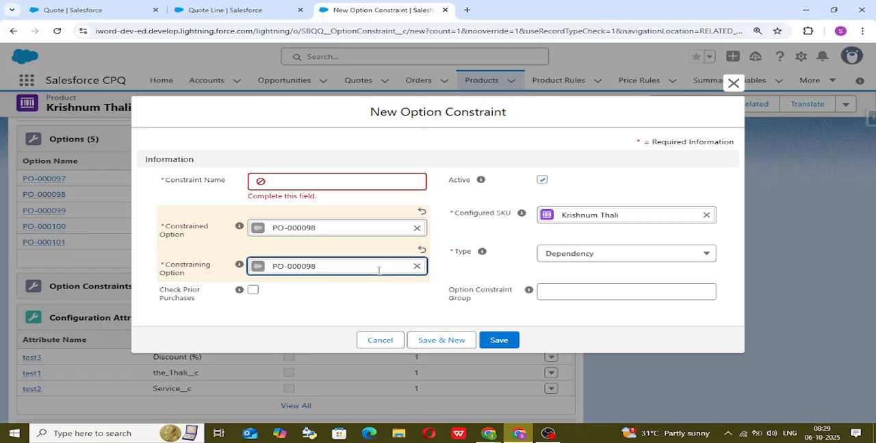
key("BackSpace")
type("000")
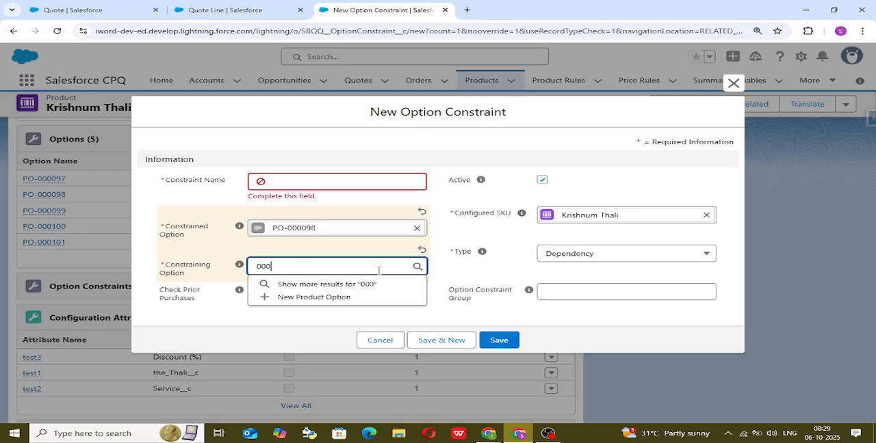
type("100")
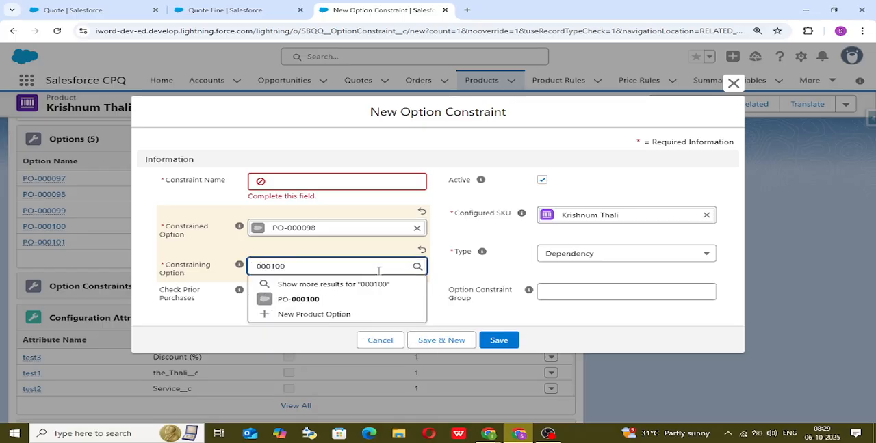
left_click(340, 300)
Name the new Dependency option constraint test10.
left_click(317, 175)
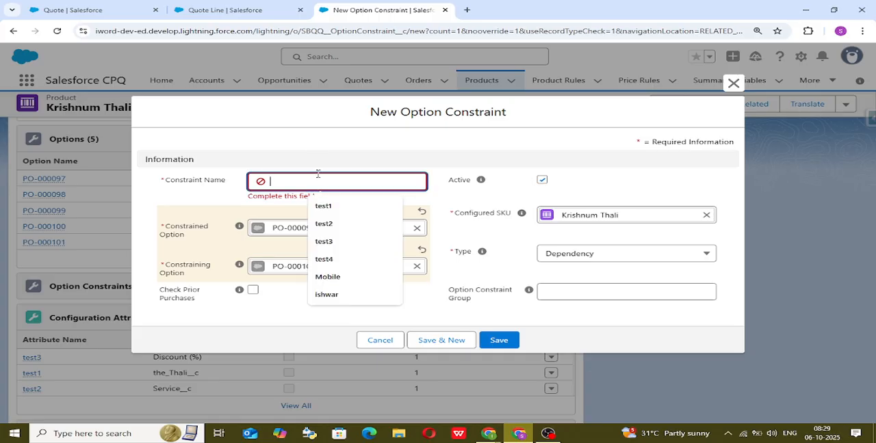
type("test")
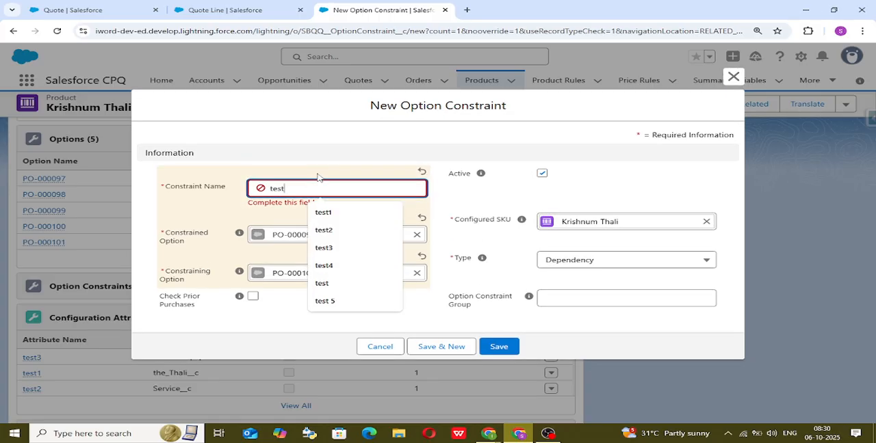
type("10")
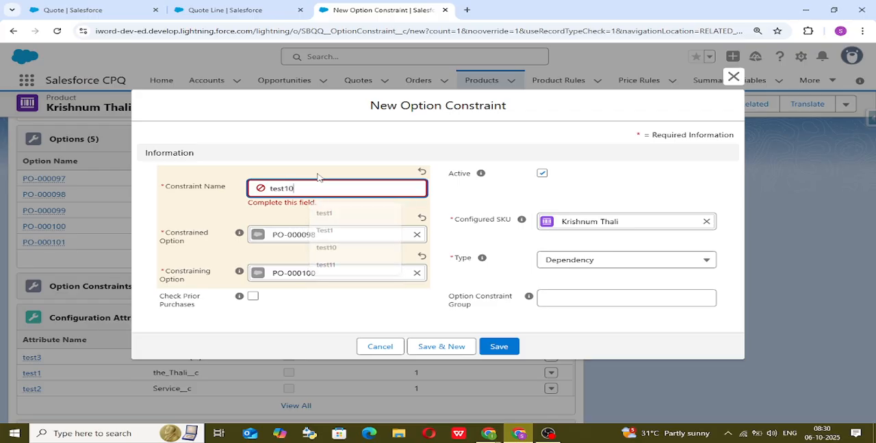
left_click(569, 188)
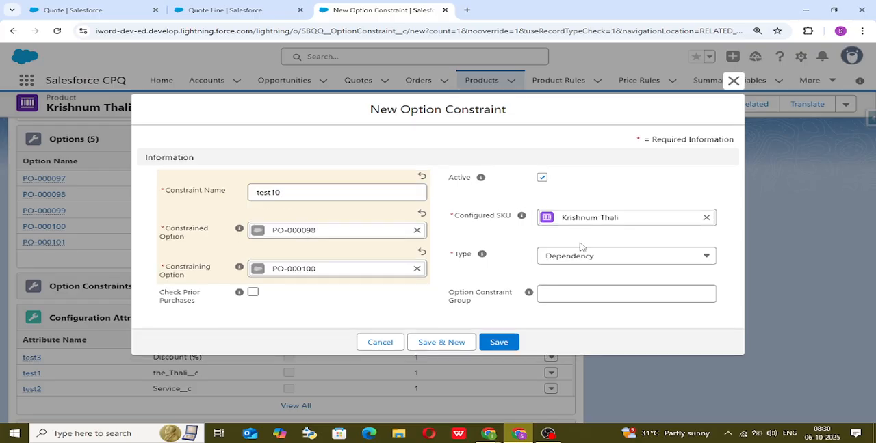
Save the test10 option constraint, and refresh the quote page by changing its display density to Comfy.
left_click(507, 346)
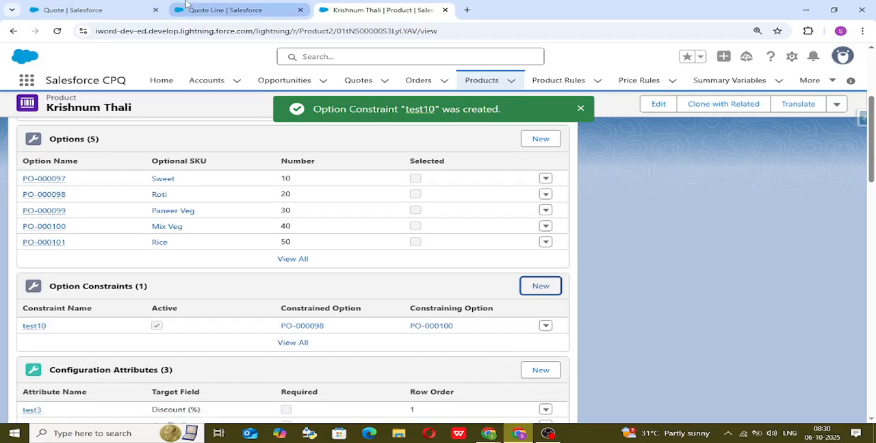
left_click(182, 8)
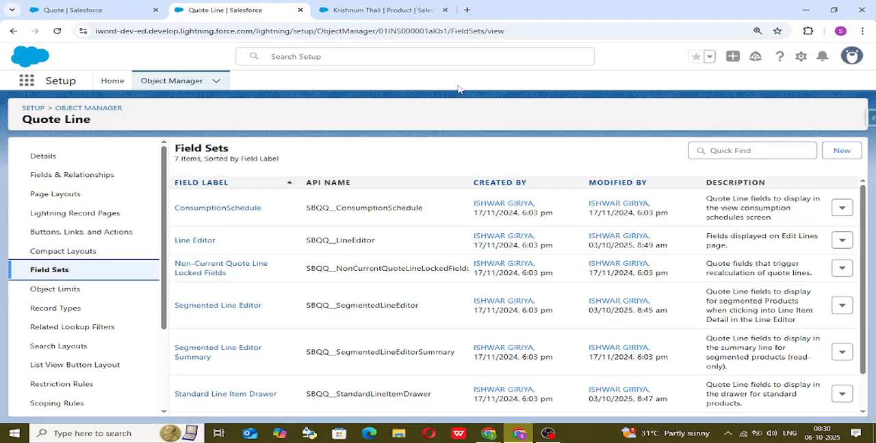
left_click(125, 5)
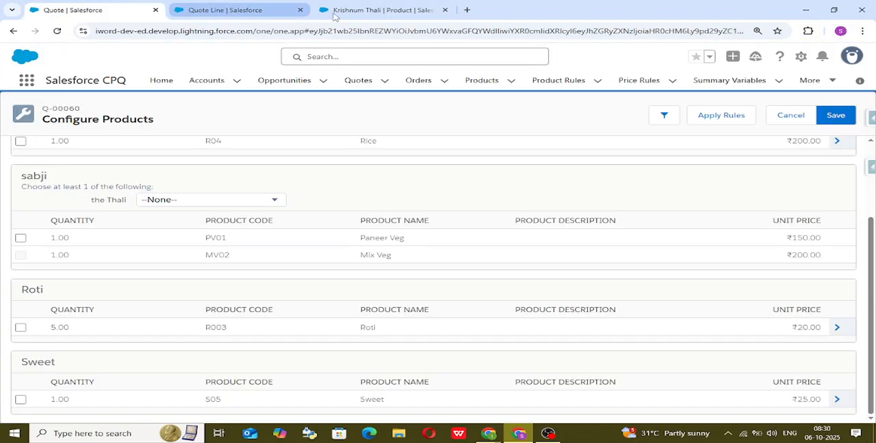
left_click(848, 53)
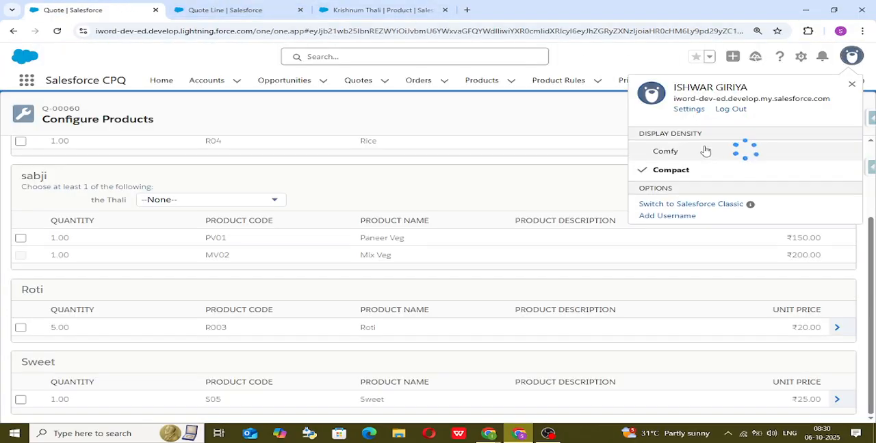
left_click(705, 150)
left_click(600, 255)
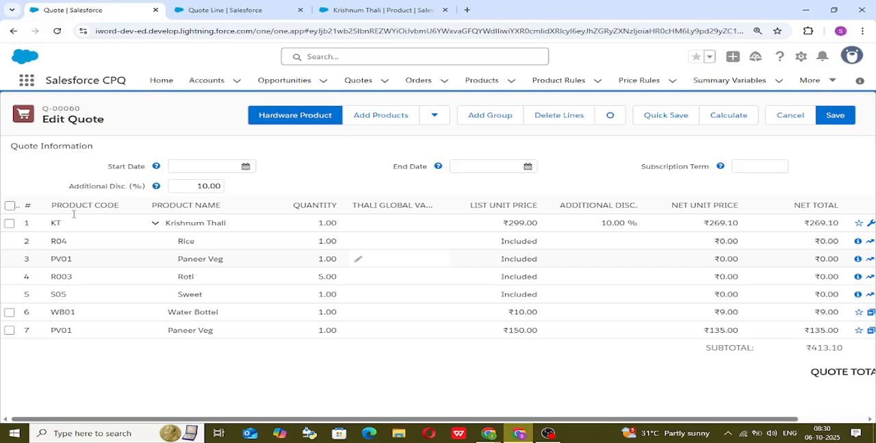
Delete all existing lines from the quote, and add Krishnum Thali for configuration by searching products for kt.
left_click(10, 206)
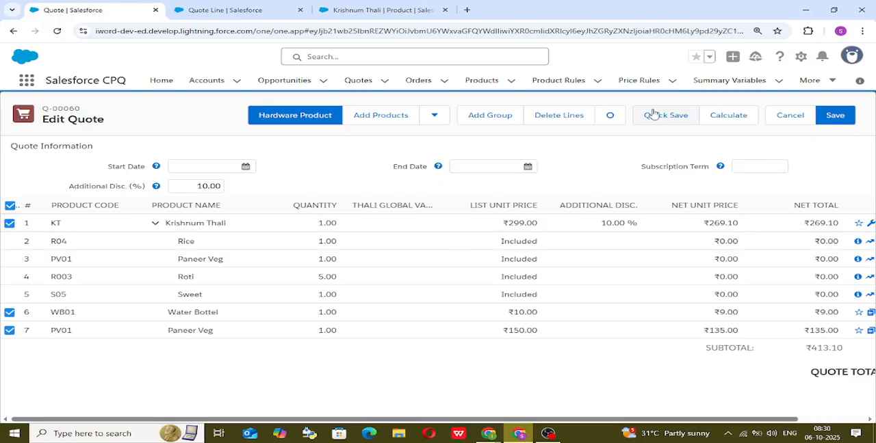
left_click(381, 115)
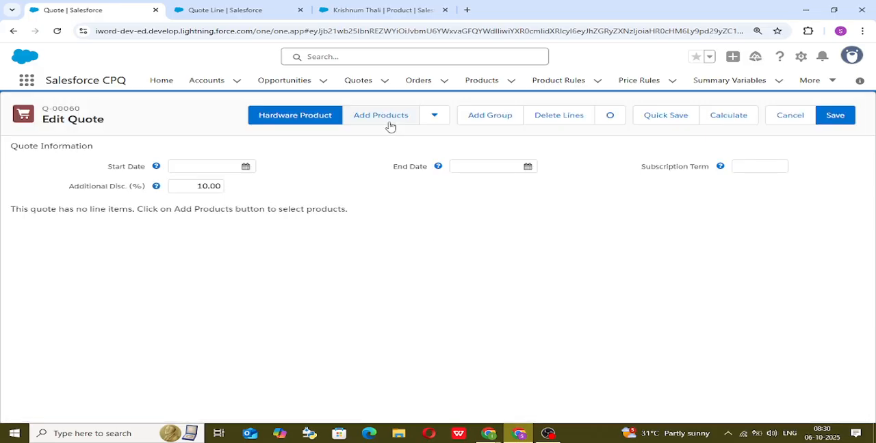
left_click(389, 124)
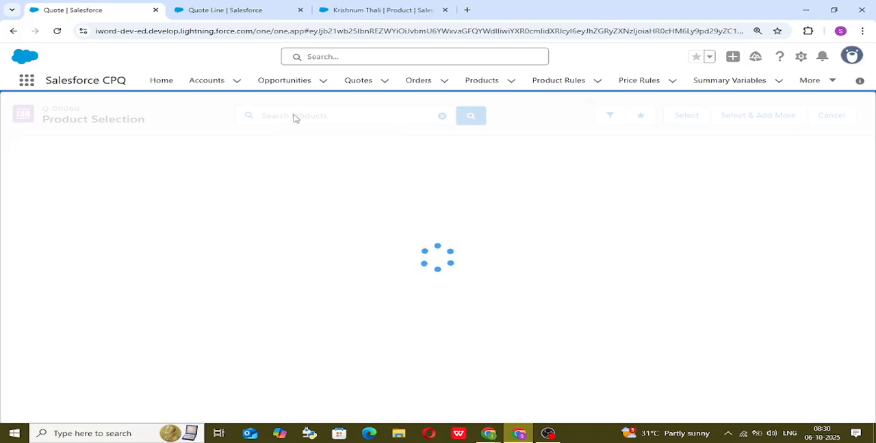
type("kt")
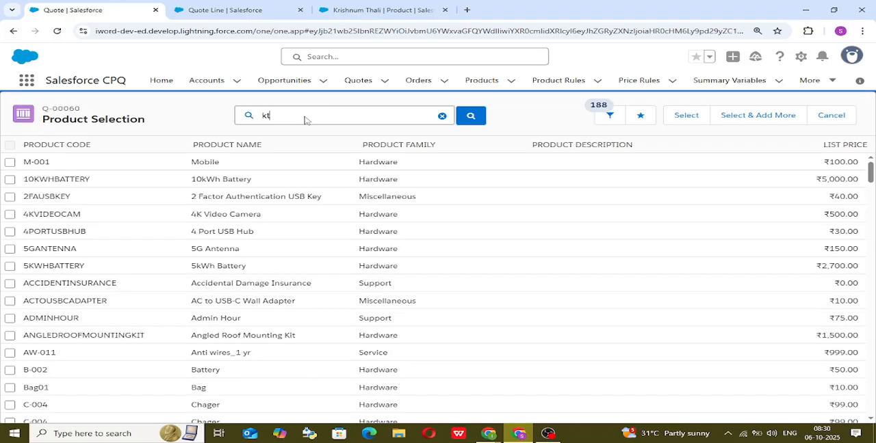
key("Return")
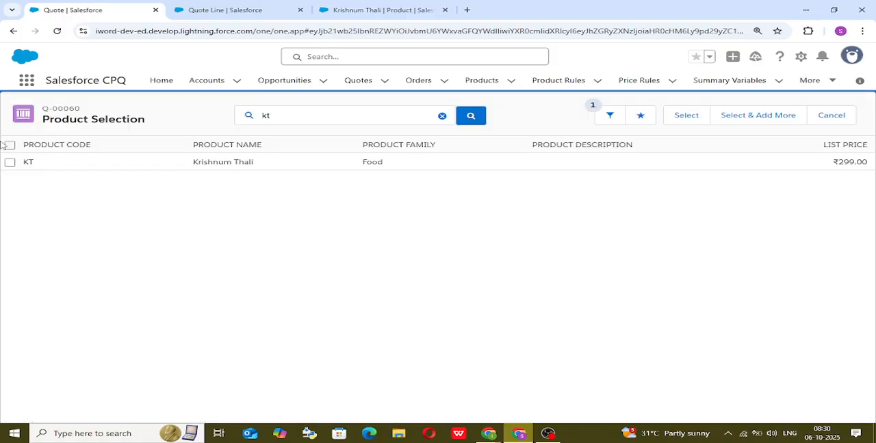
left_click(9, 163)
left_click(680, 116)
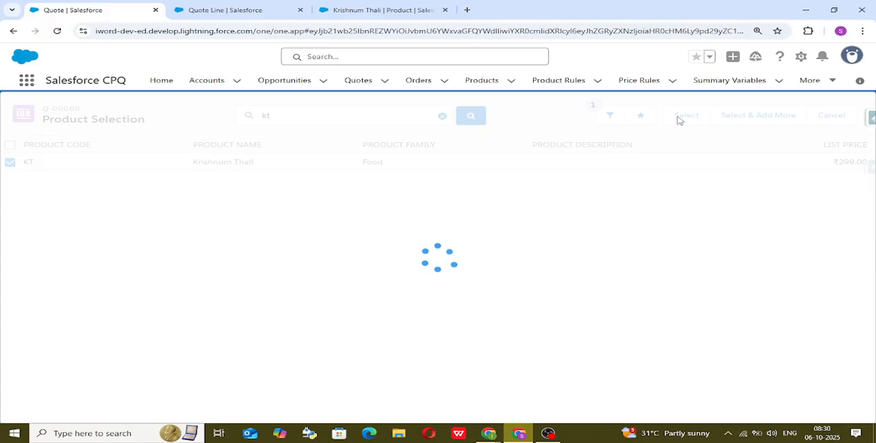
Test the Dependency constraint by selecting Mix Veg and Roti, clearing Mix Veg, and toggling Mix Veg once more while checking Roti's availability.
scroll(140, 289, "down", 3)
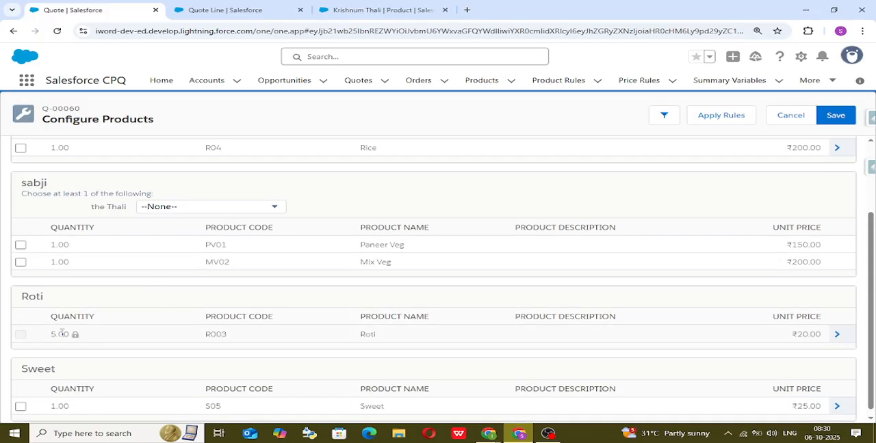
mouse_move(21, 338)
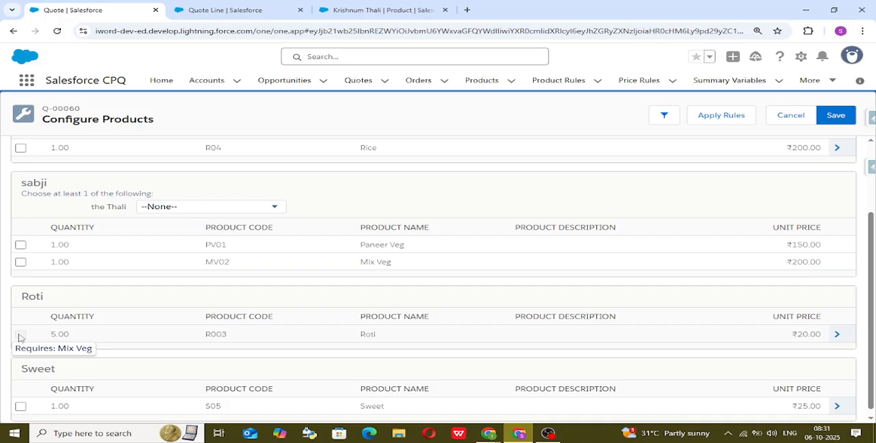
left_click(21, 264)
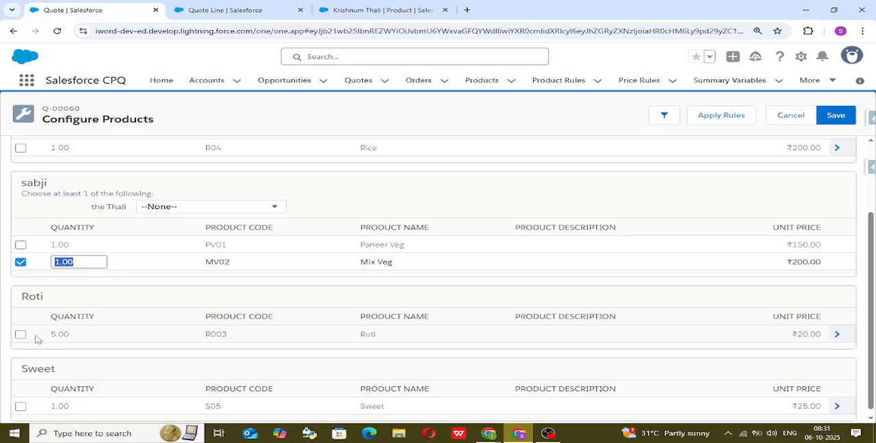
left_click(20, 336)
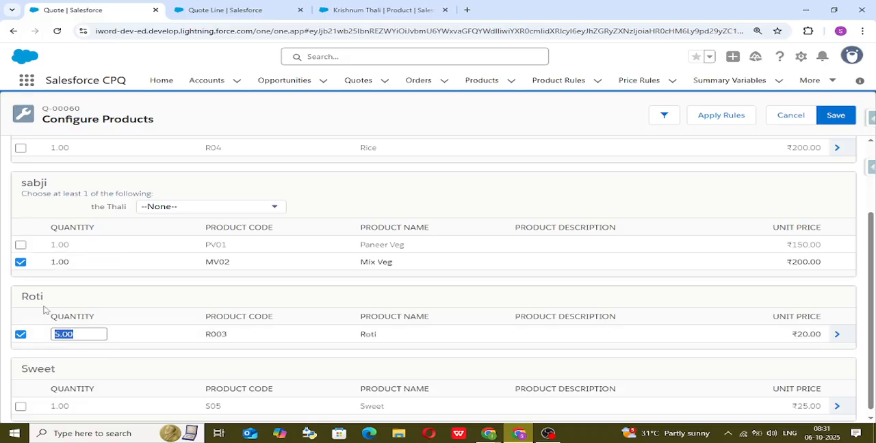
left_click(21, 264)
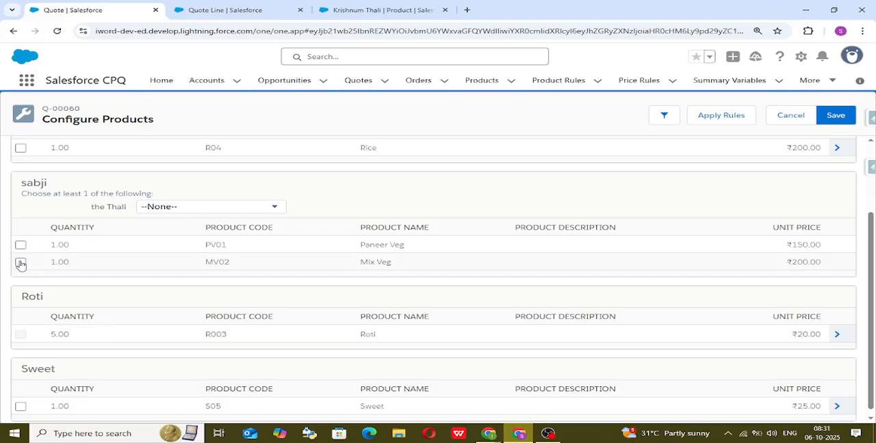
mouse_move(25, 334)
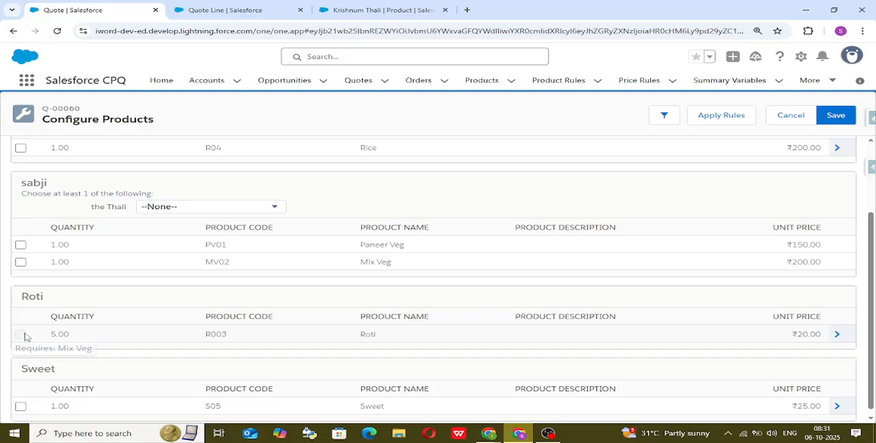
left_click(20, 262)
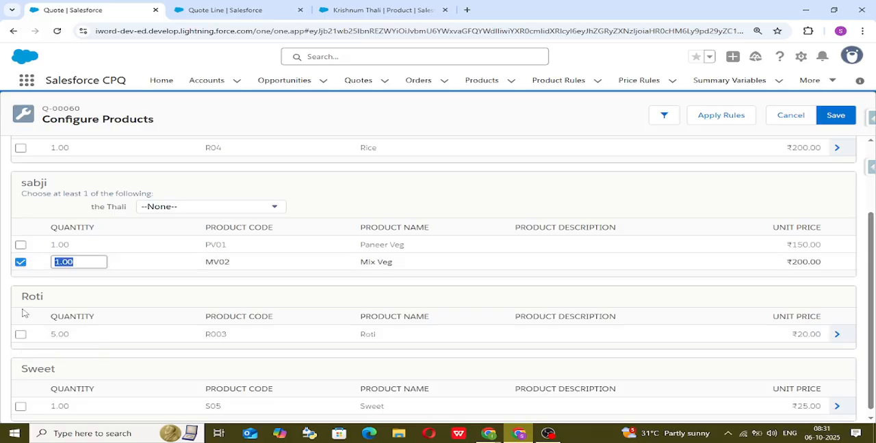
left_click(21, 262)
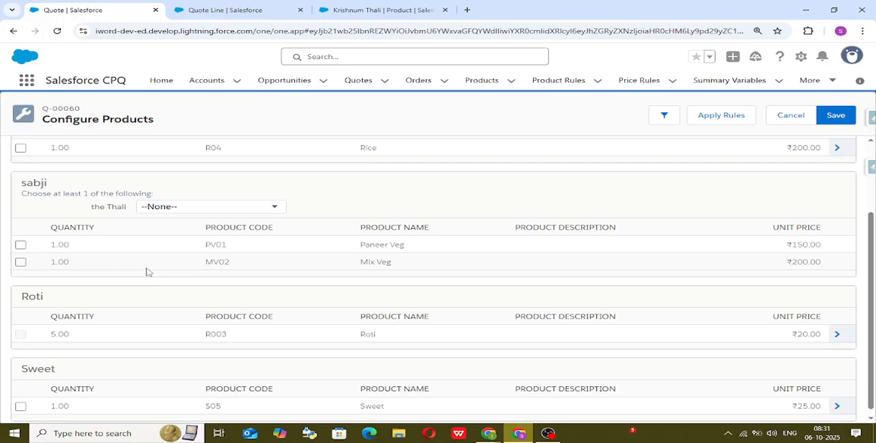
Change the type of Krishnum Thali's test10 option constraint to Exclusion and save the record.
left_click(366, 10)
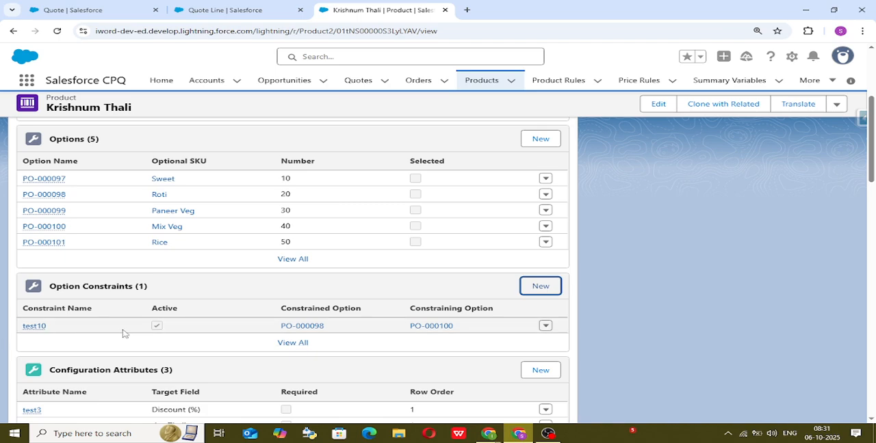
left_click(38, 326)
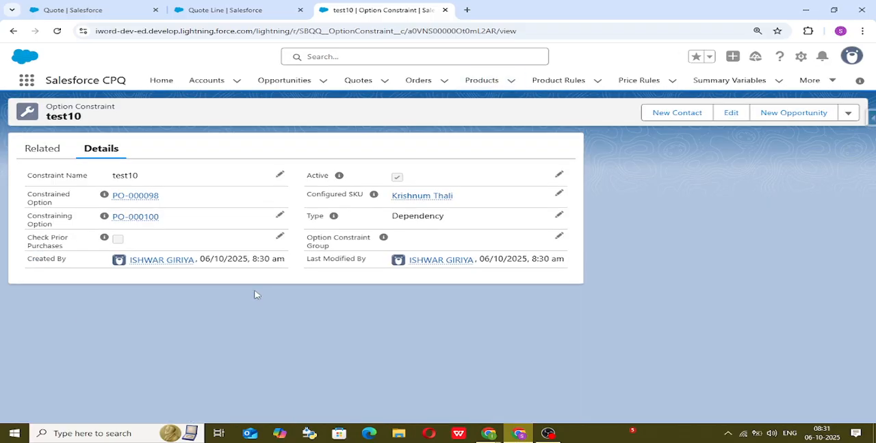
left_click(560, 215)
left_click(495, 251)
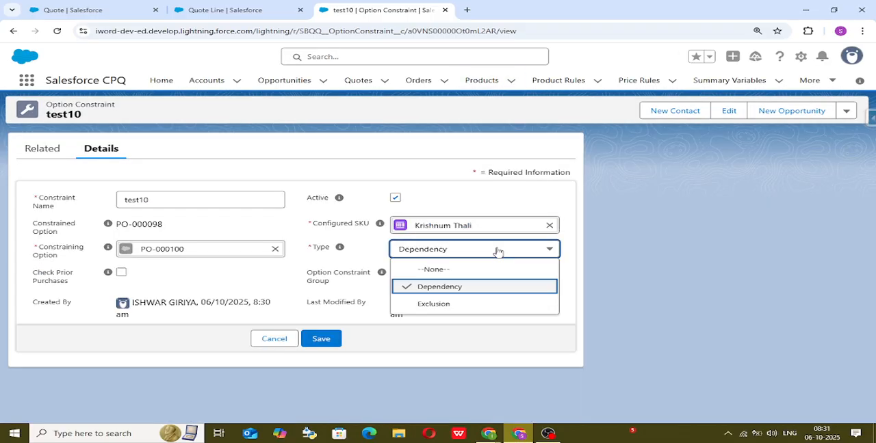
left_click(483, 305)
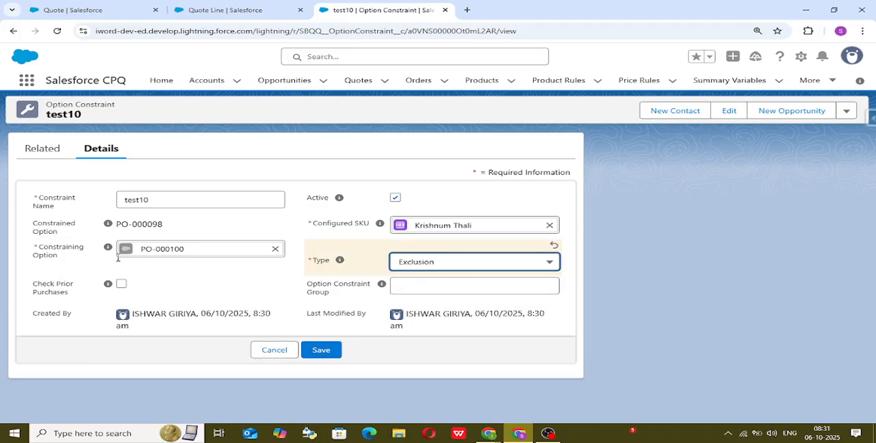
left_click(321, 351)
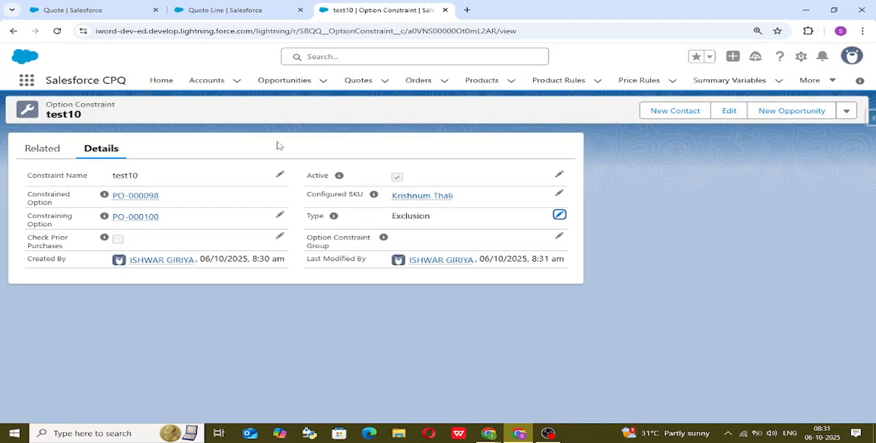
Return to the quote and refresh its page by changing the display density to Compact.
left_click(244, 9)
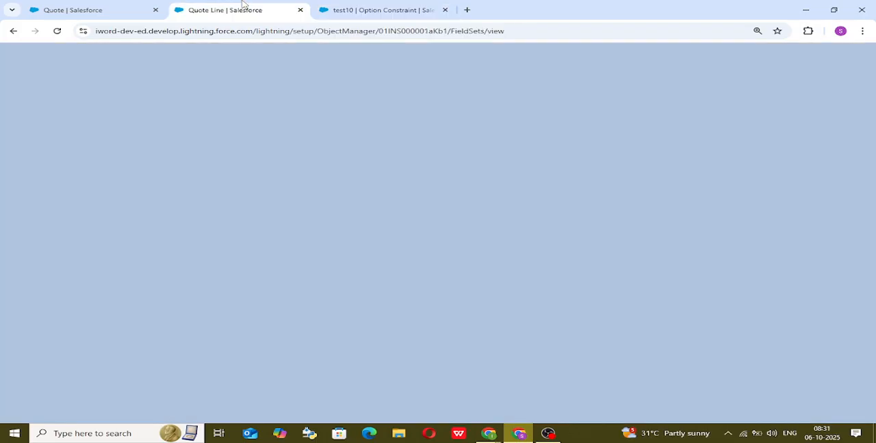
left_click(77, 9)
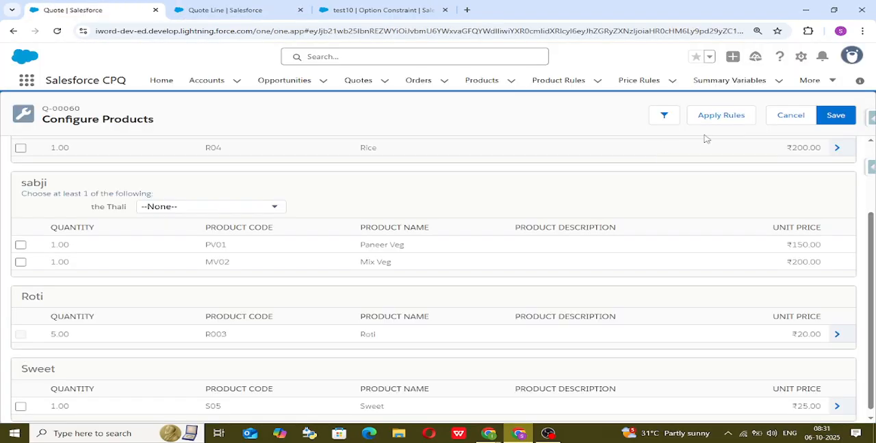
left_click(851, 56)
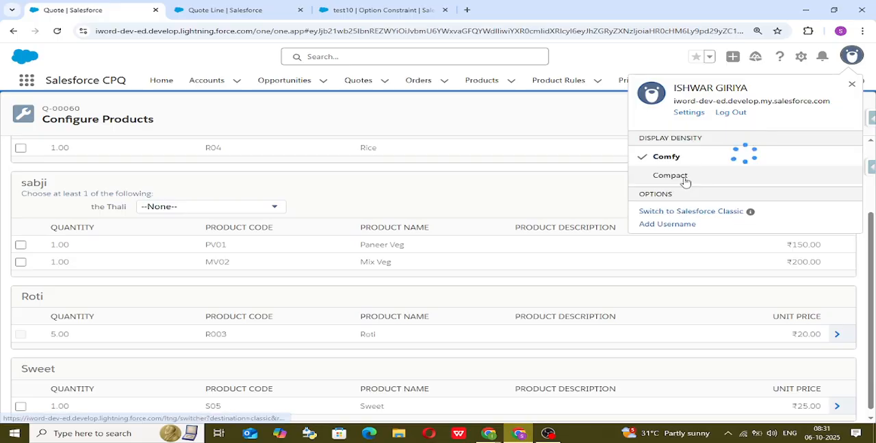
left_click(687, 177)
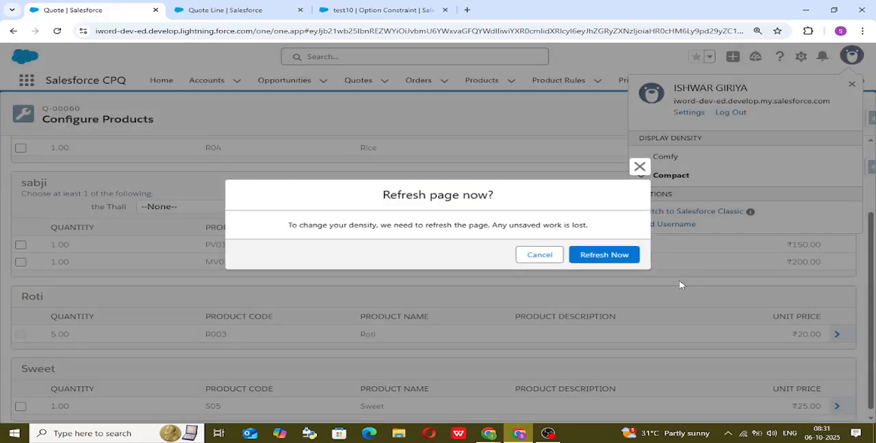
left_click(604, 255)
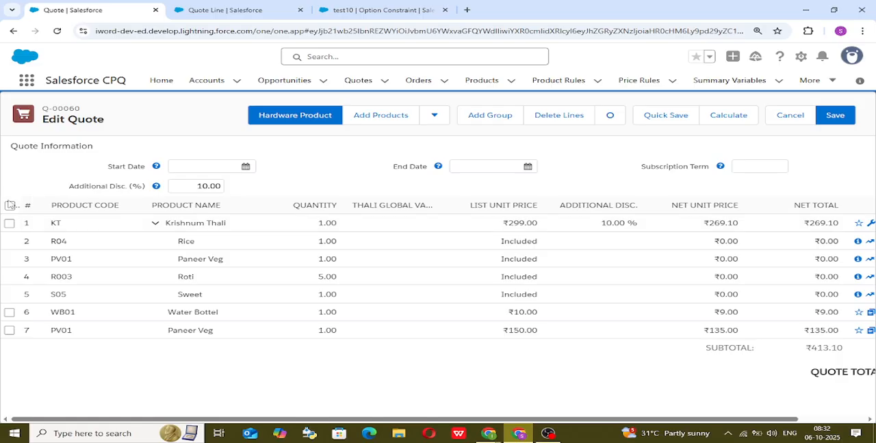
Clear all the restored quote lines, search products for kt, and open Krishnum Thali's configuration to review its options.
left_click(10, 205)
left_click(744, 115)
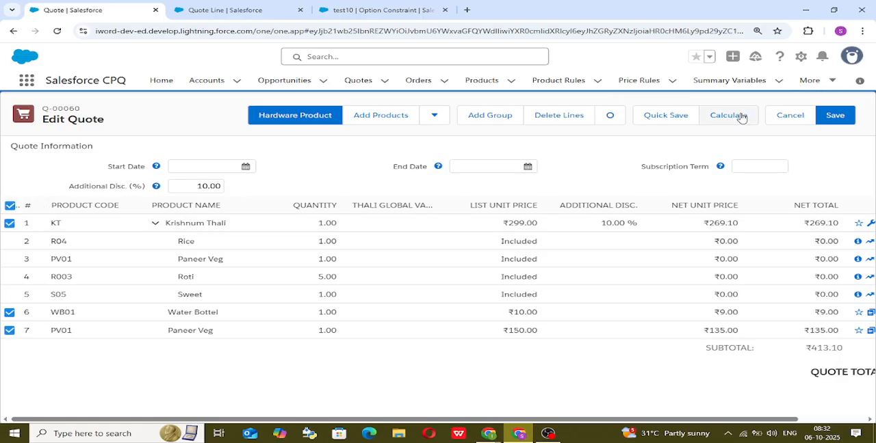
left_click(375, 118)
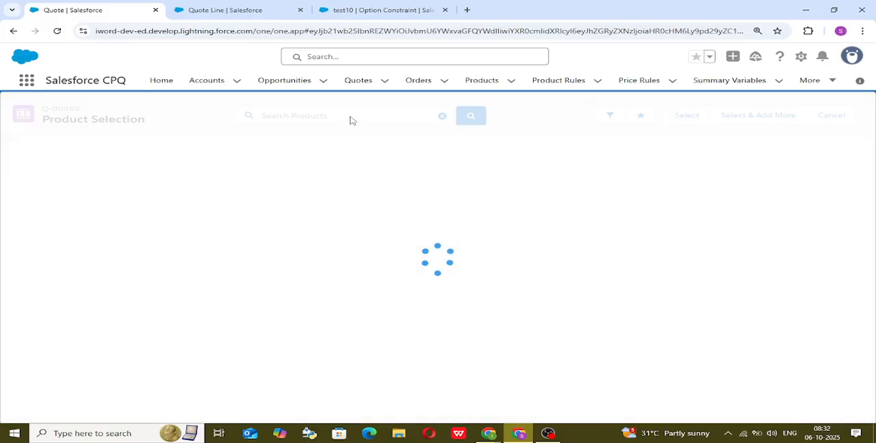
left_click(353, 118)
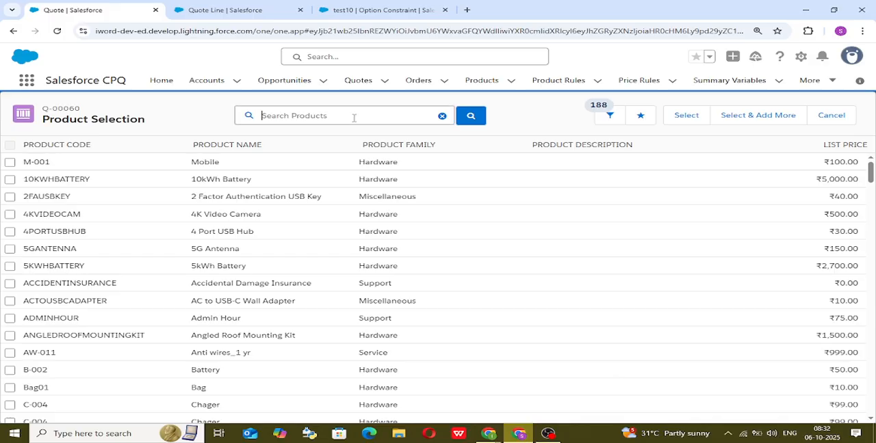
type("kt")
key("Return")
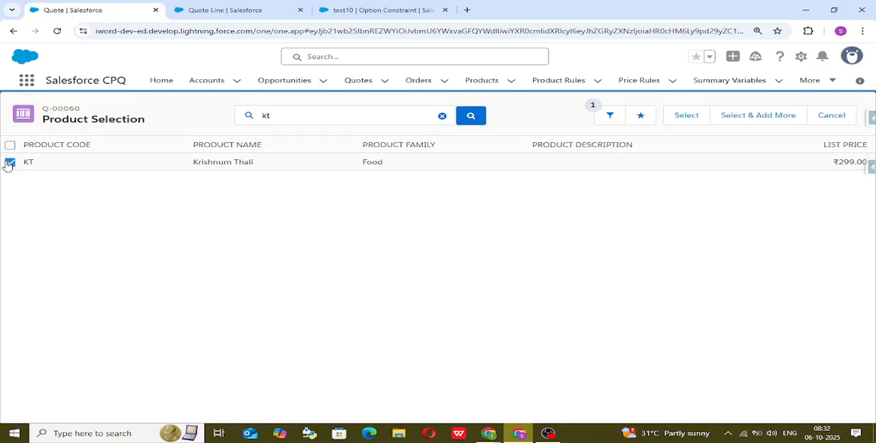
left_click(683, 115)
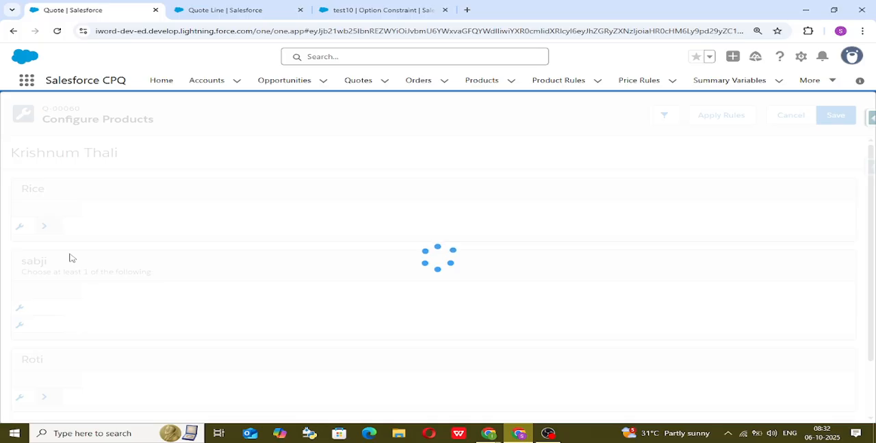
scroll(75, 254, "down", 3)
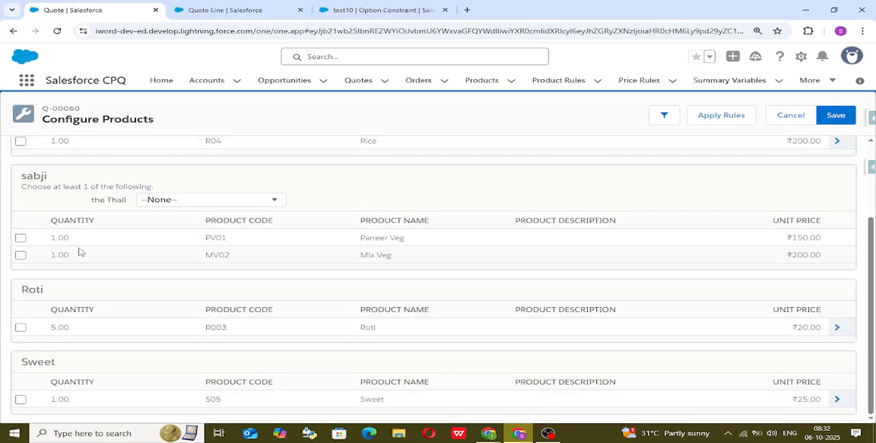
scroll(77, 248, "up", 3)
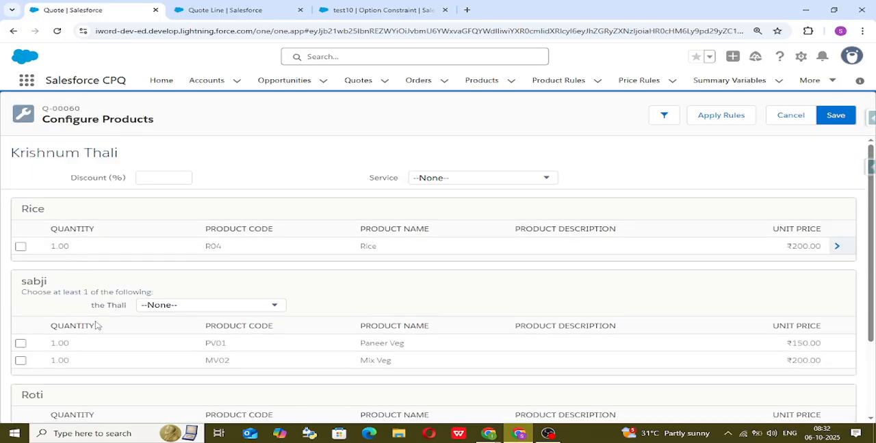
Test the Exclusion constraint by selecting and clearing Mix Veg, and selecting and clearing Roti, checking the other option's availability each time.
scroll(94, 355, "down", 3)
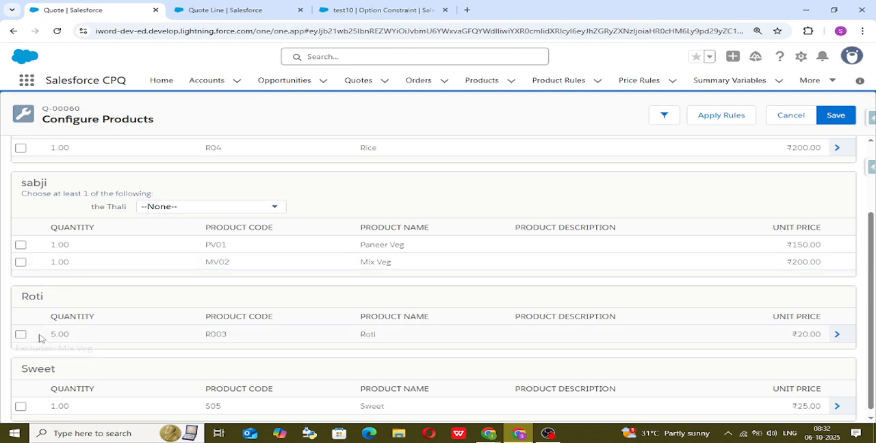
left_click(21, 263)
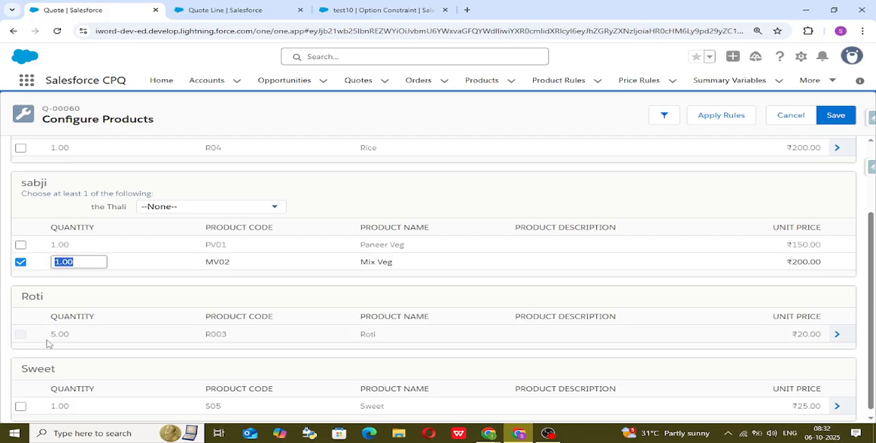
left_click(22, 262)
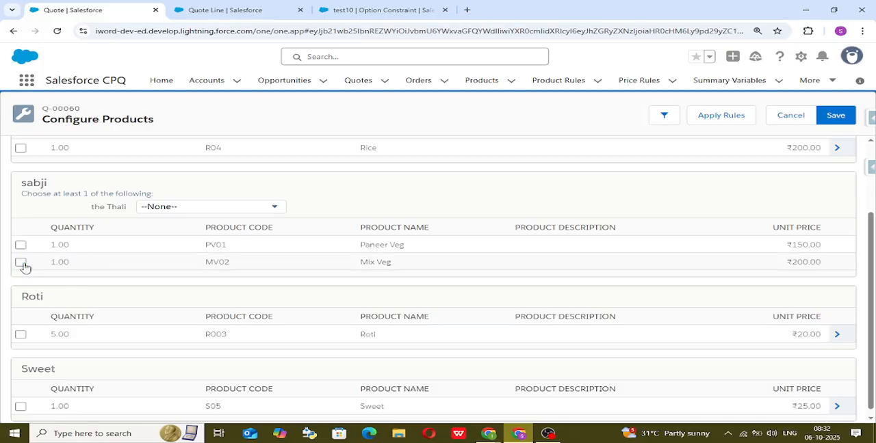
left_click(20, 335)
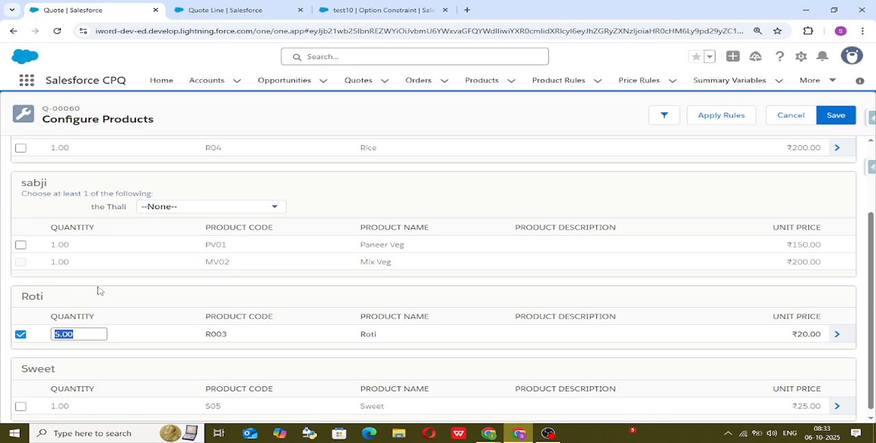
left_click(20, 334)
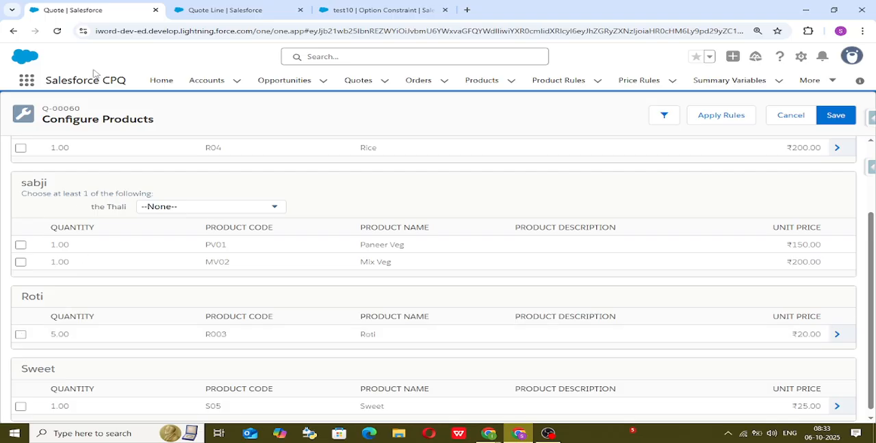
Return to the test10 option constraint, change its type to Dependency and save the record.
left_click(414, 8)
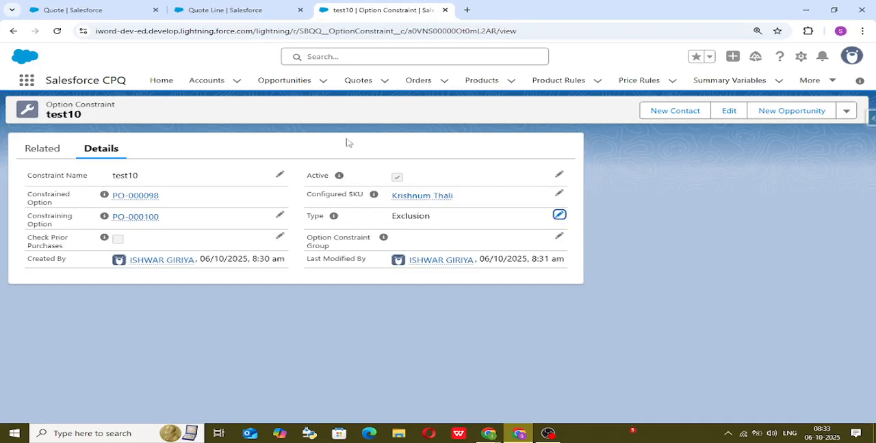
left_click(560, 175)
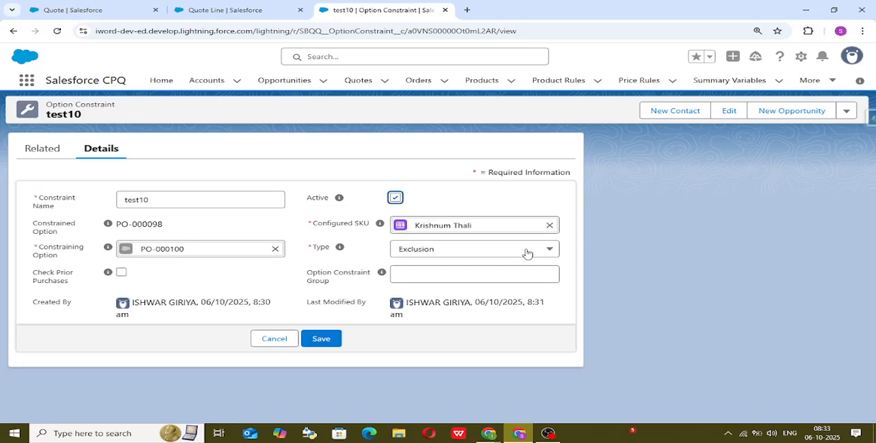
left_click(524, 251)
left_click(504, 288)
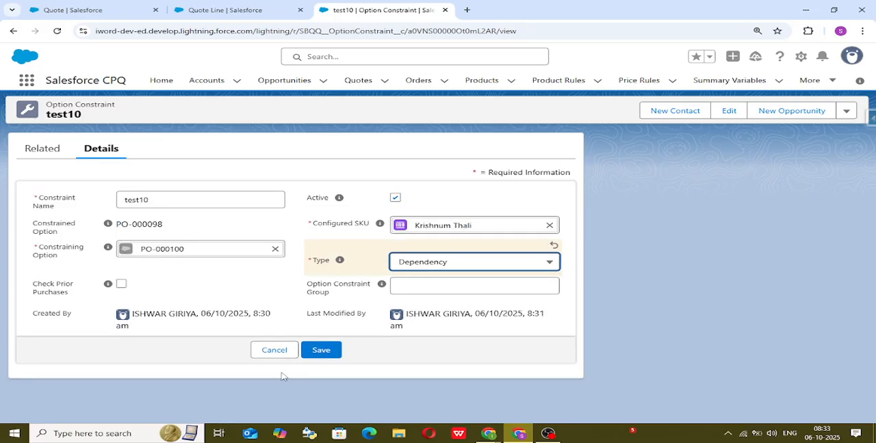
left_click(331, 349)
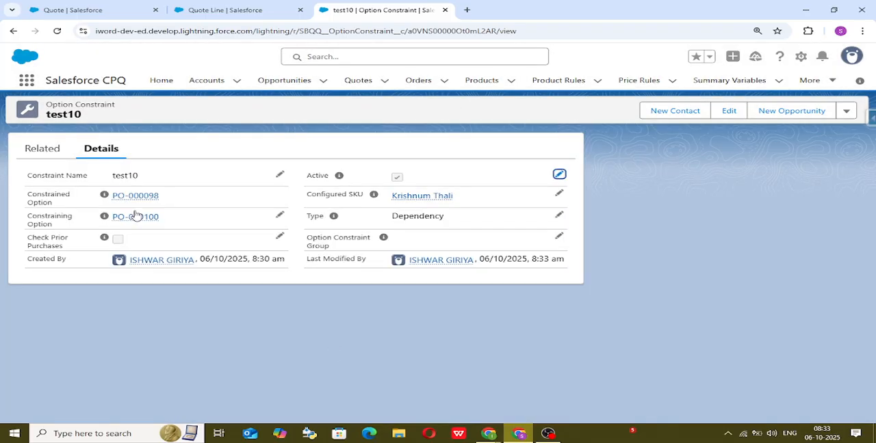
Open Krishnum Thali's product record, check its option names, and start a new option constraint named test4.
left_click(404, 197)
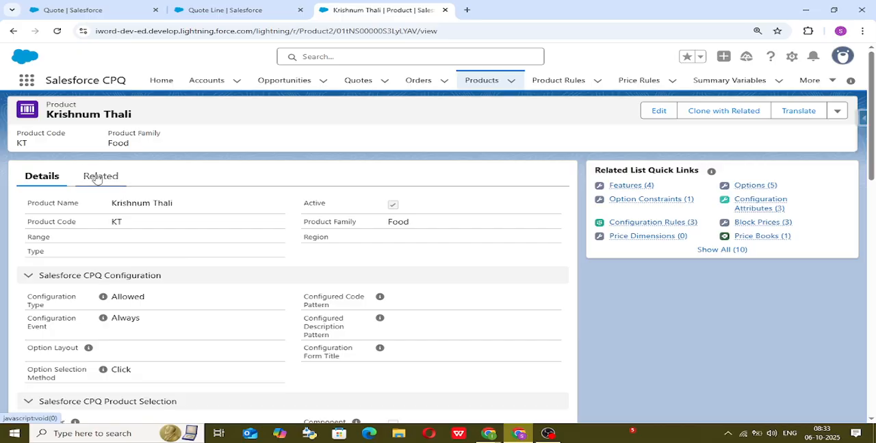
left_click(97, 178)
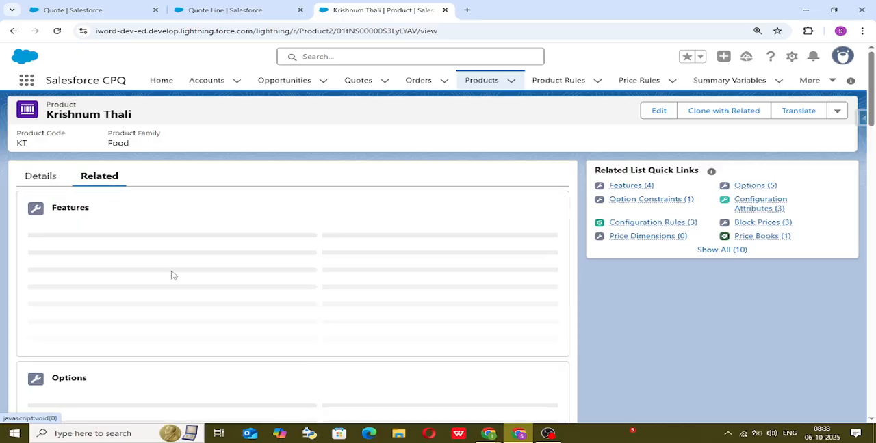
scroll(175, 314, "down", 2)
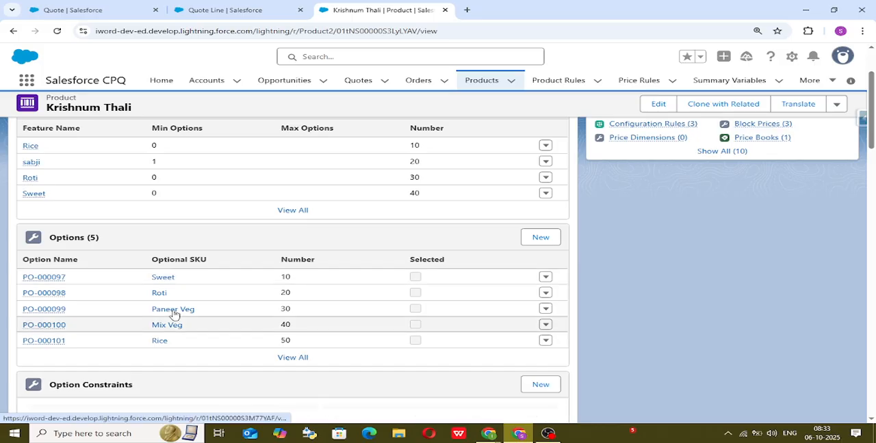
mouse_move(40, 313)
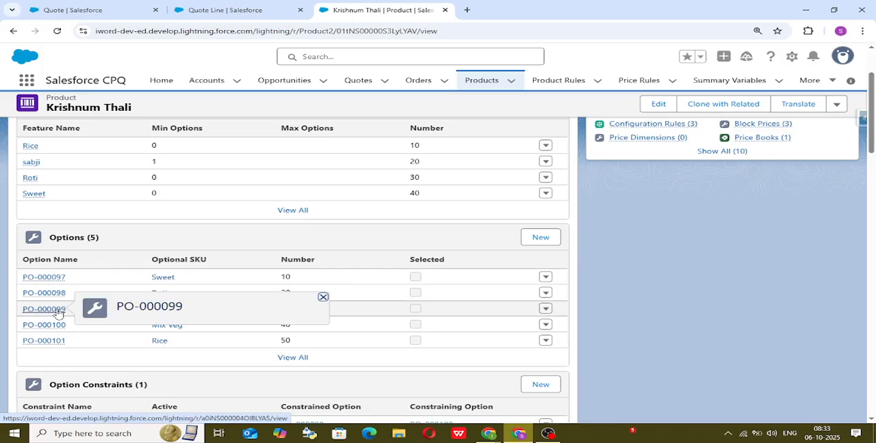
mouse_move(65, 326)
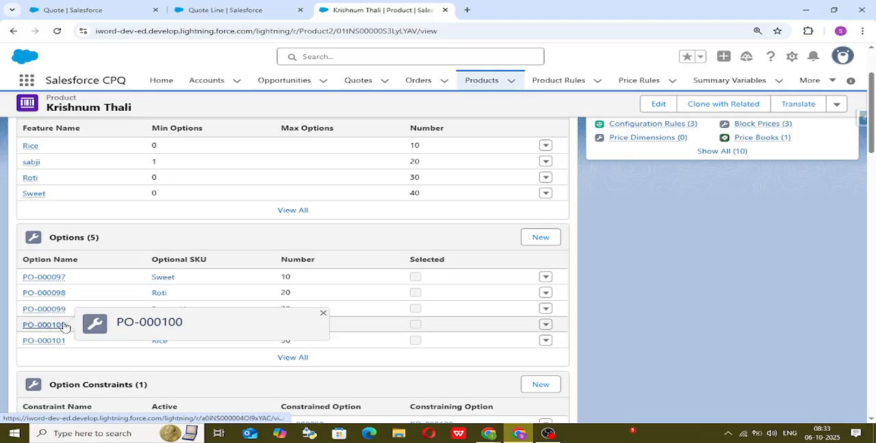
scroll(178, 308, "down", 2)
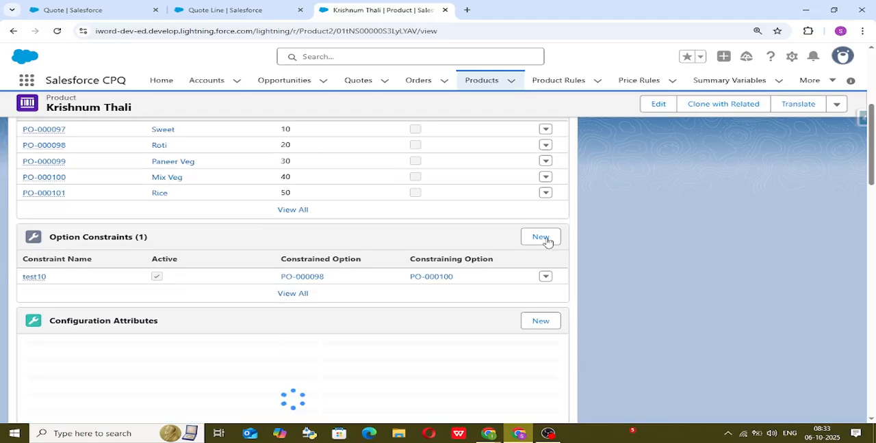
left_click(540, 237)
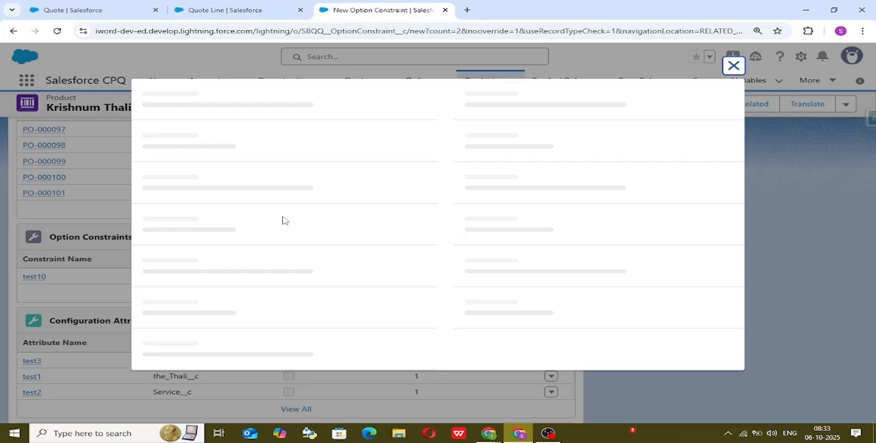
left_click(328, 199)
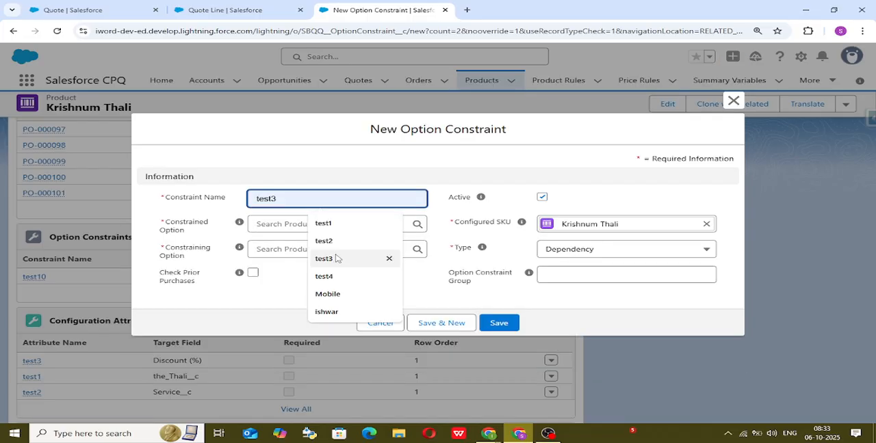
left_click(324, 276)
Set the constrained option to PO-000099 (Paneer Veg) and the constraining option to PO-000100 (Mix Veg).
left_click(306, 228)
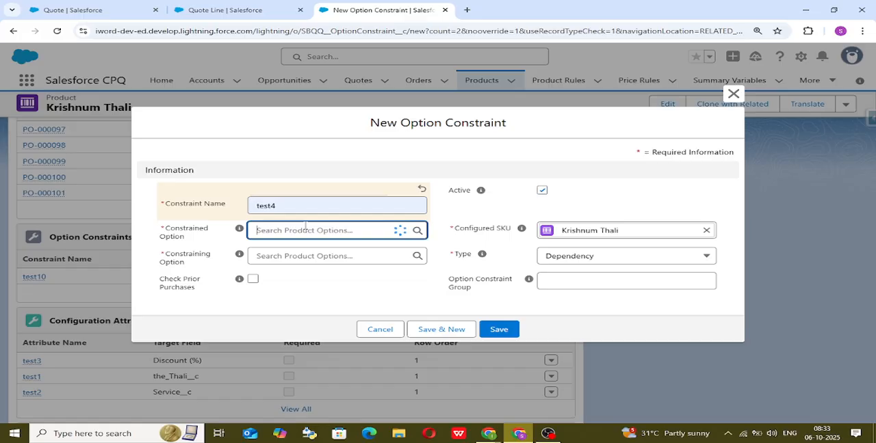
type("00")
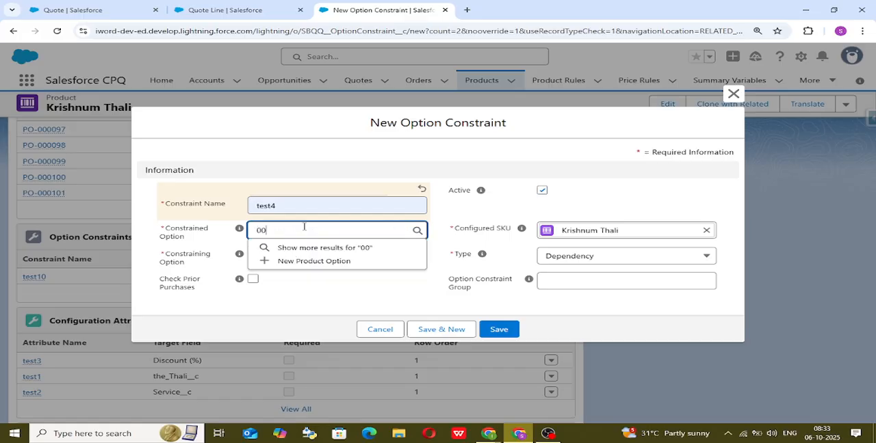
type("09")
key("BackSpace")
key("Down")
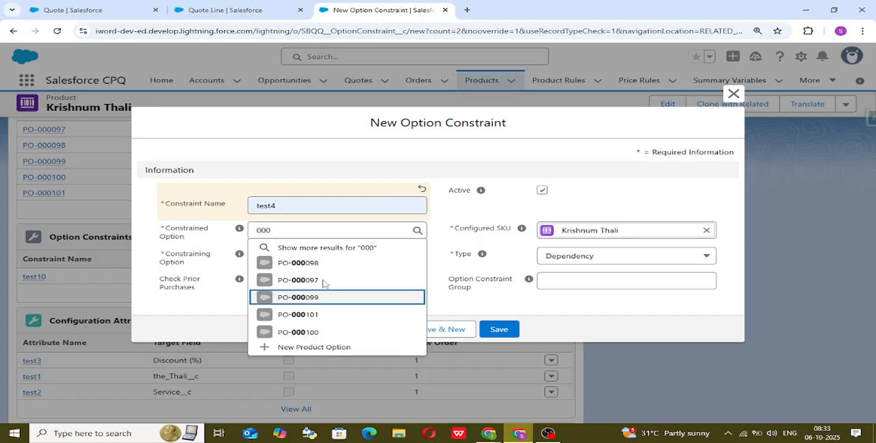
key("Return")
left_click(325, 267)
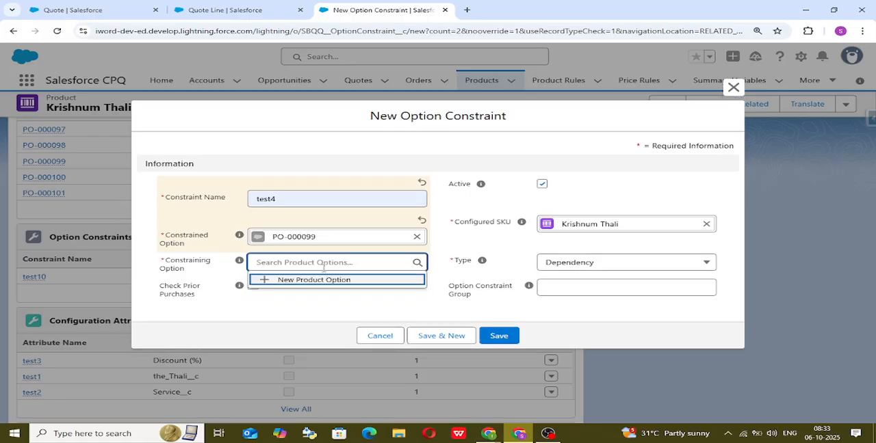
type("000100")
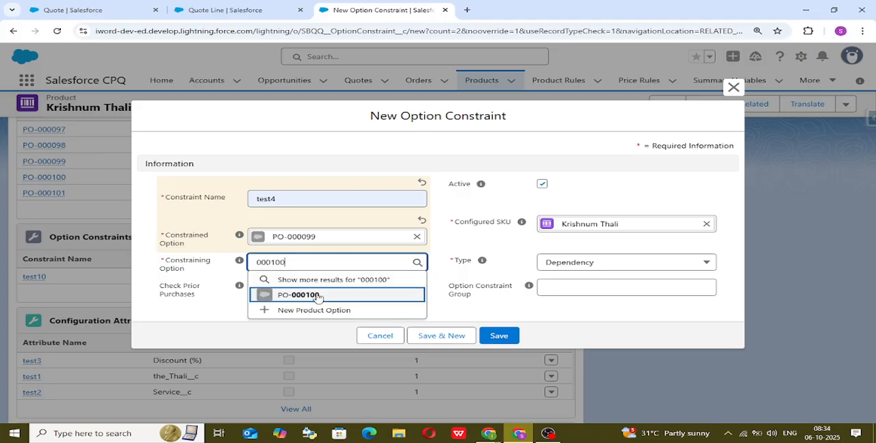
left_click(317, 295)
Set the test4 constraint's type to Exclusion and save the new record.
left_click(626, 262)
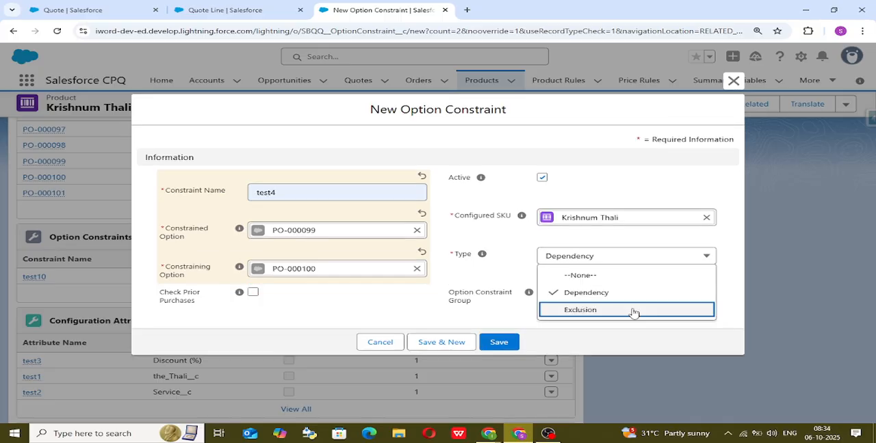
left_click(633, 311)
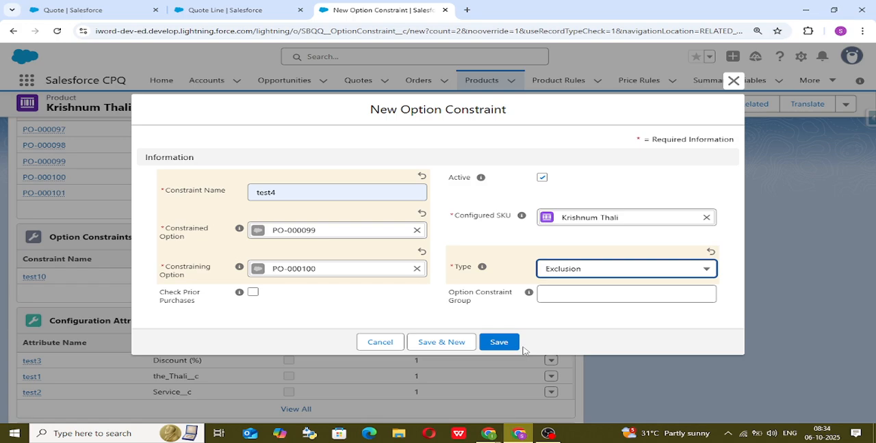
left_click(506, 343)
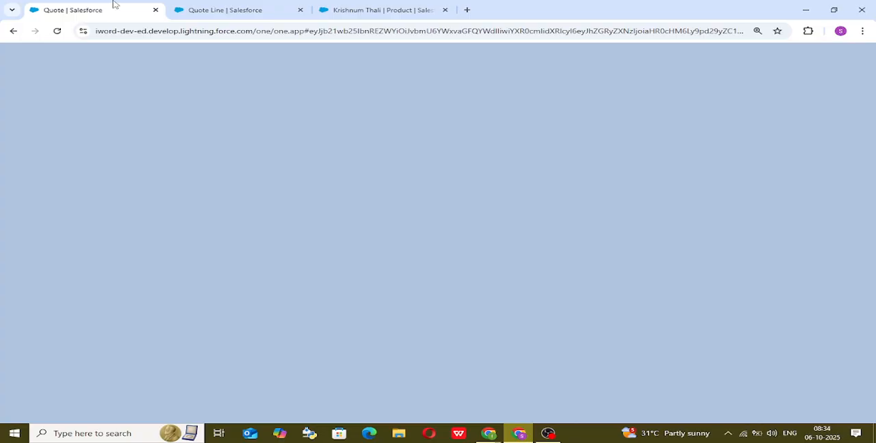
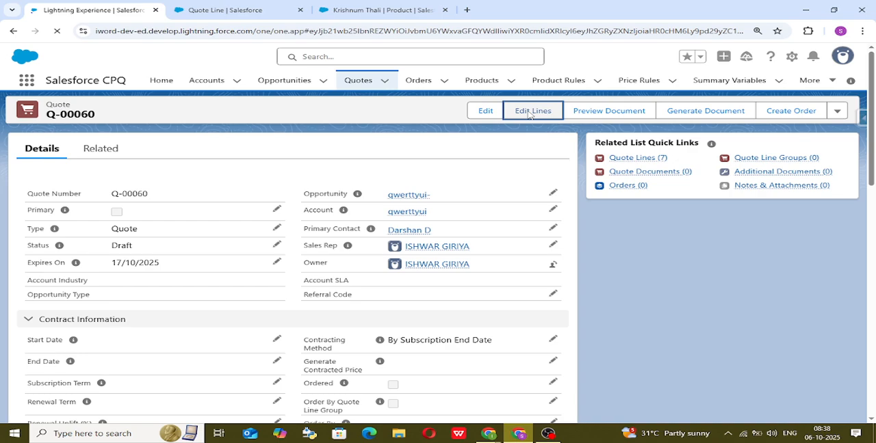
Open the line editor of quote Q-00060, search products for "kt" and select Krishnum Thali for configuration.
left_click(530, 112)
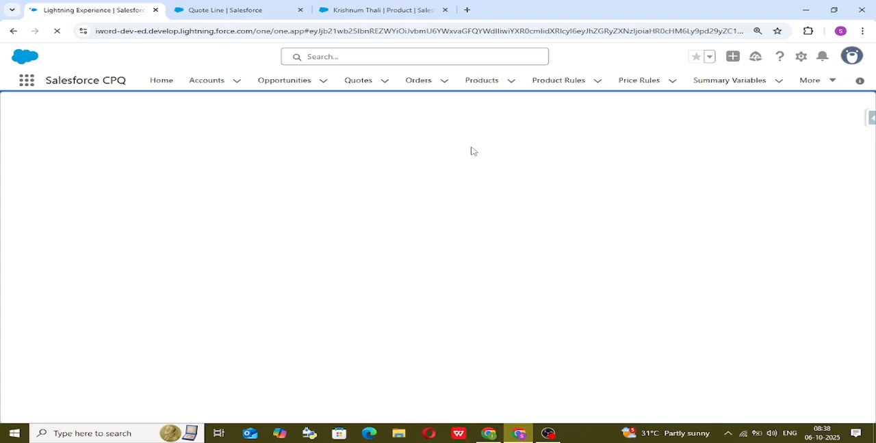
left_click(489, 434)
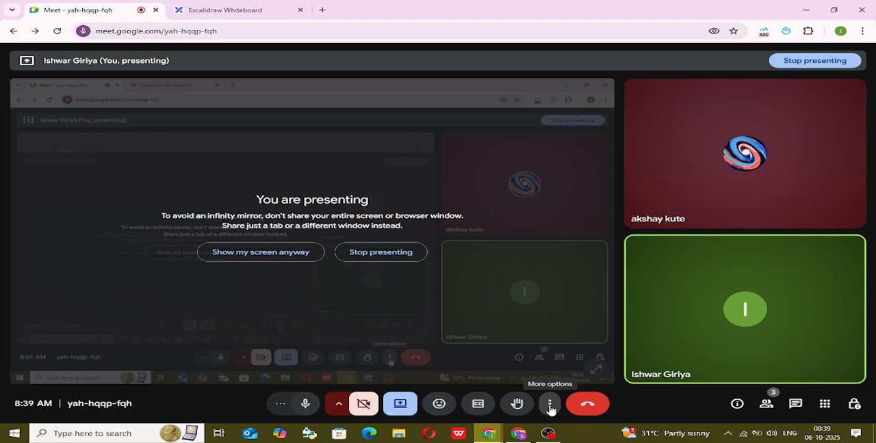
left_click(524, 435)
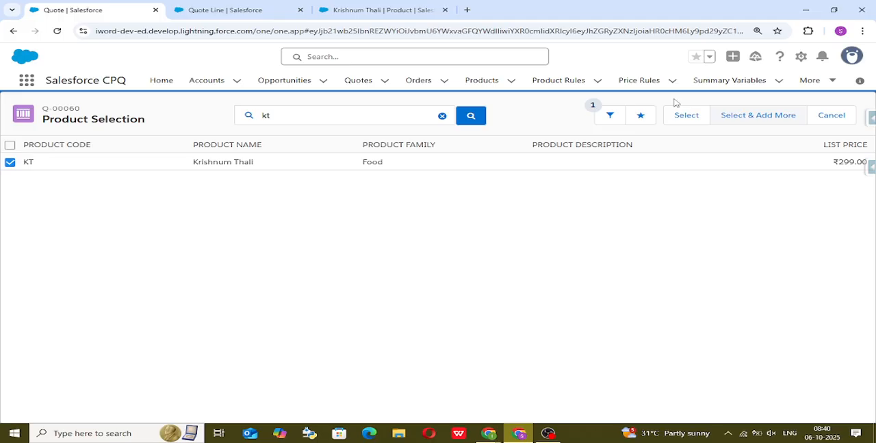
left_click(681, 113)
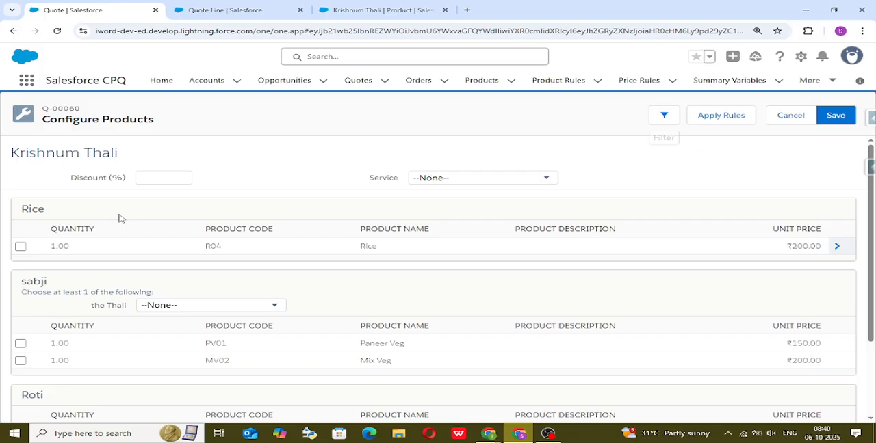
Test the exclusion constraint by alternately selecting and clearing Paneer Veg and Mix Veg in the sabji feature.
scroll(83, 246, "down", 1)
left_click(21, 244)
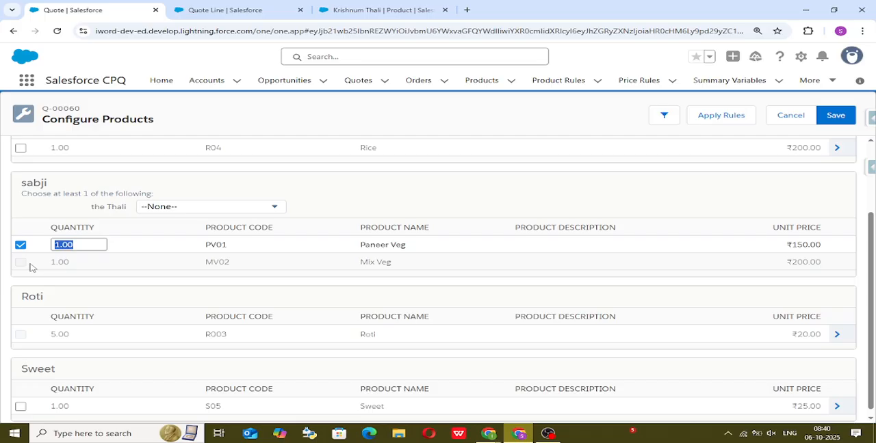
left_click(21, 262)
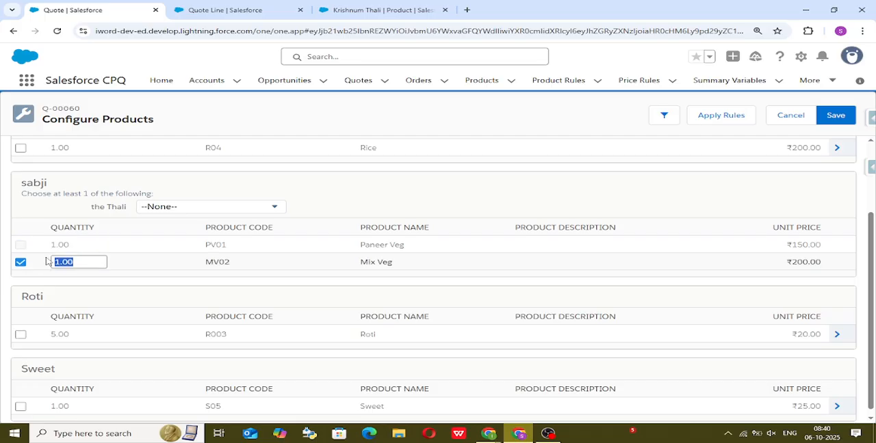
mouse_move(25, 248)
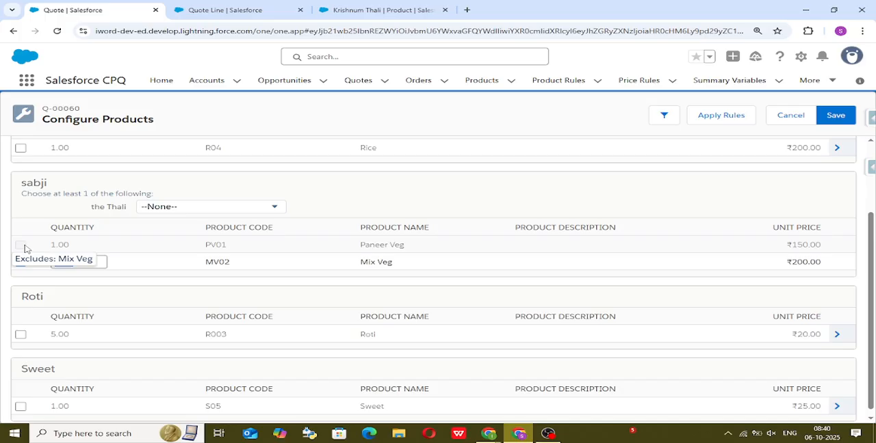
left_click(24, 247)
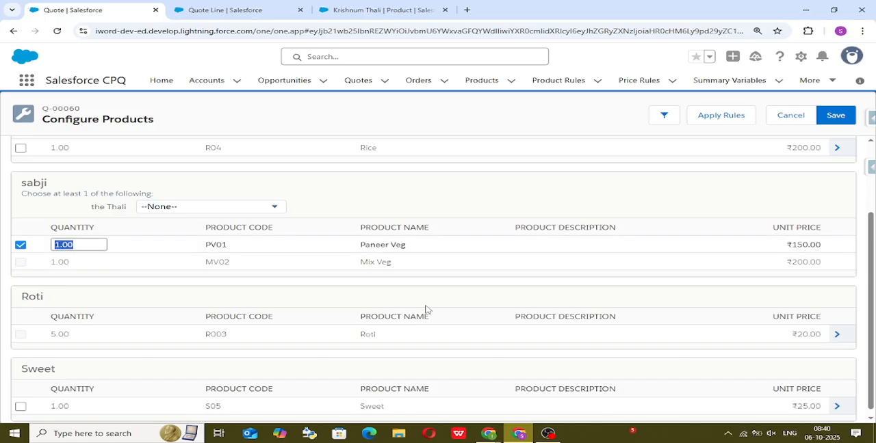
left_click(21, 244)
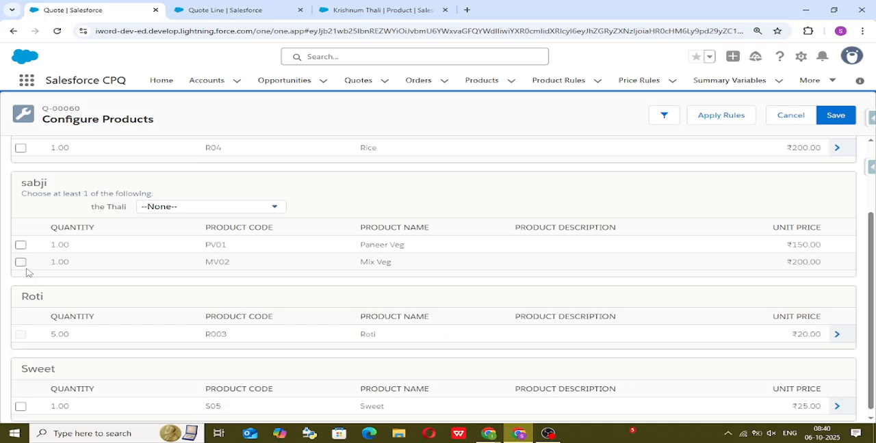
left_click(21, 263)
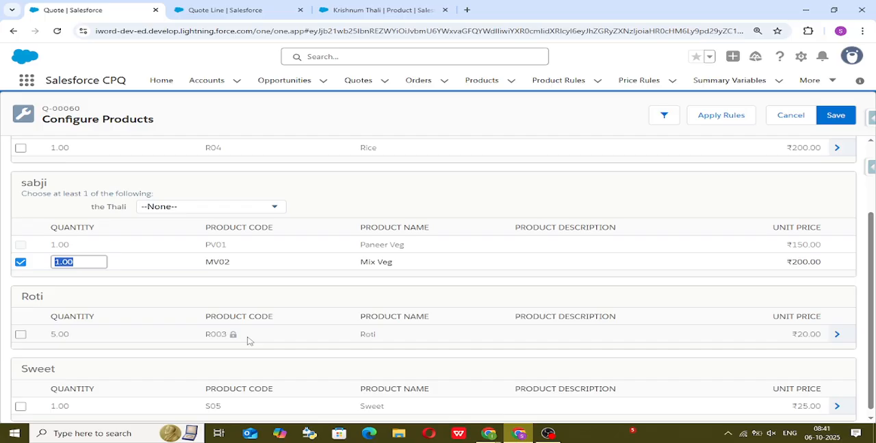
left_click(21, 244)
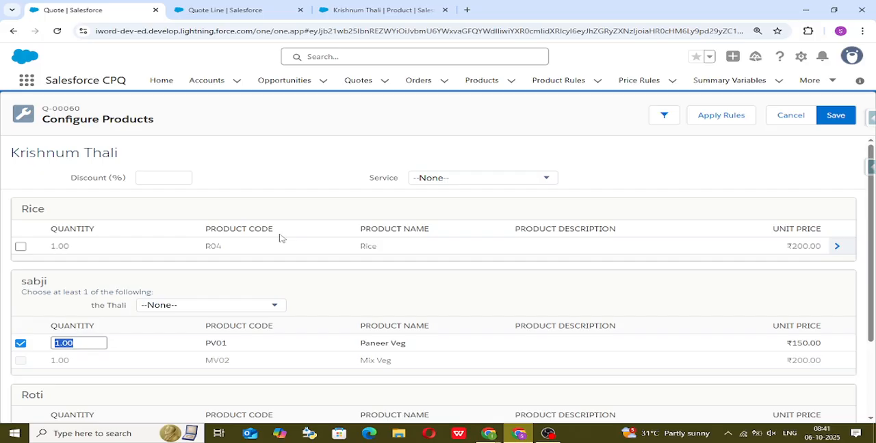
Review the Type options of a new option constraint on the Krishnum Thali product record, and close the form without saving.
left_click(355, 6)
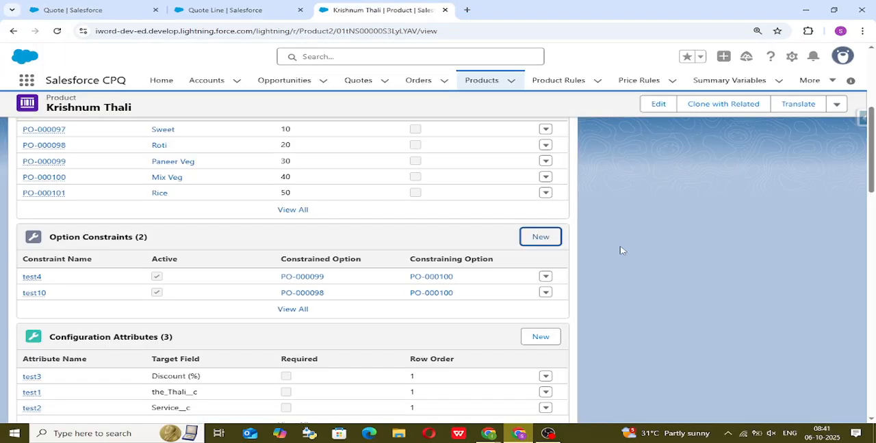
left_click(541, 243)
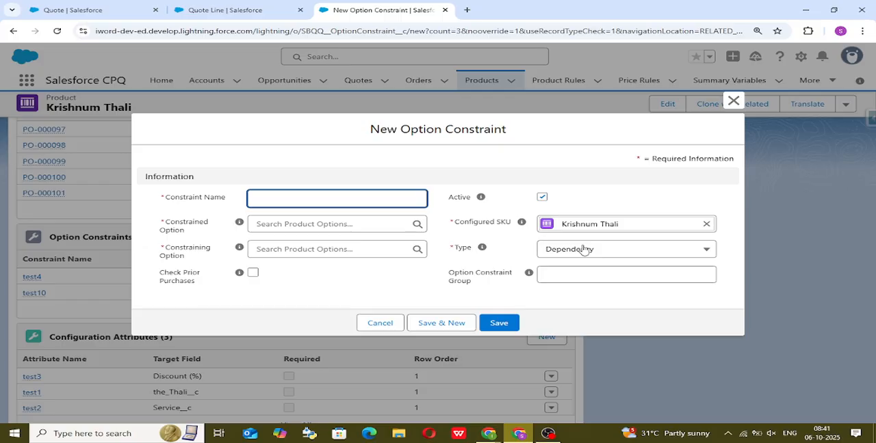
left_click(582, 250)
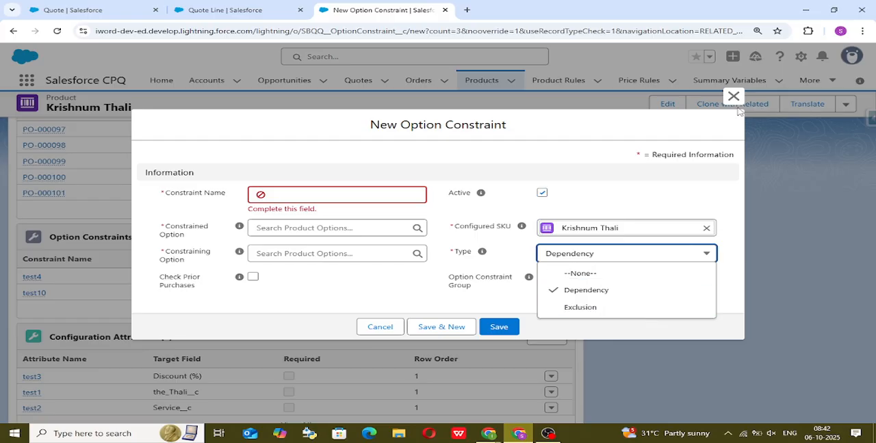
left_click(734, 97)
left_click(733, 97)
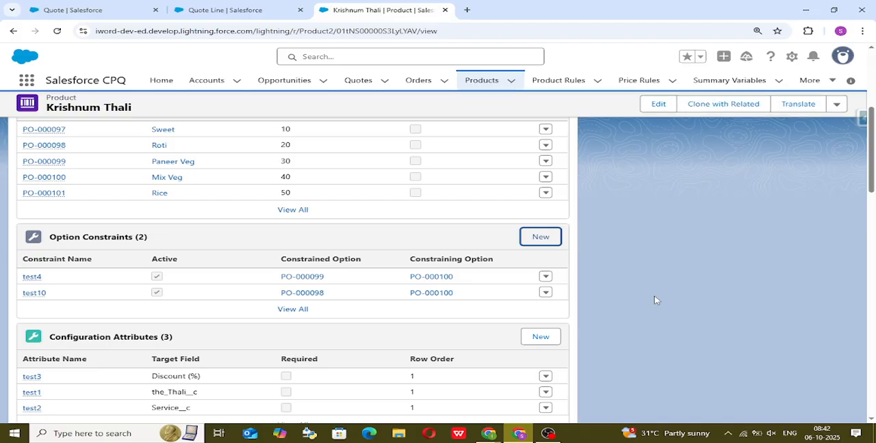
Examine Krishnum Thali's related features, options, option constraints and configuration attributes.
scroll(520, 342, "down", 2)
scroll(518, 339, "up", 1)
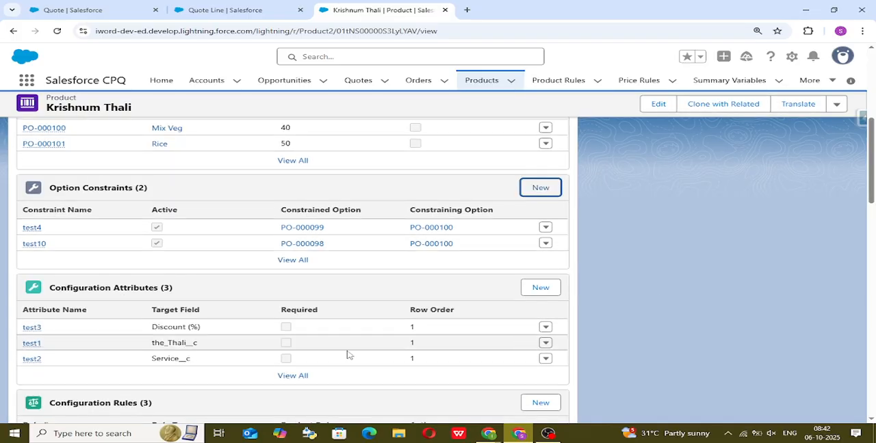
scroll(86, 245, "up", 2)
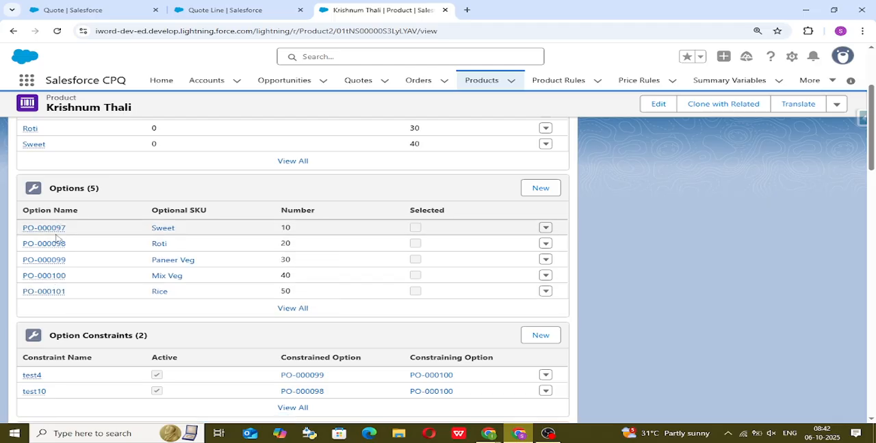
mouse_move(55, 237)
scroll(71, 173, "up", 3)
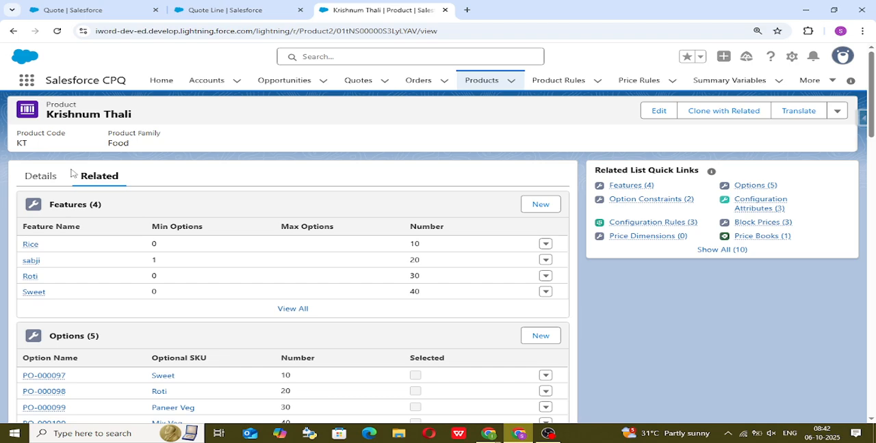
scroll(71, 173, "down", 2)
mouse_move(43, 348)
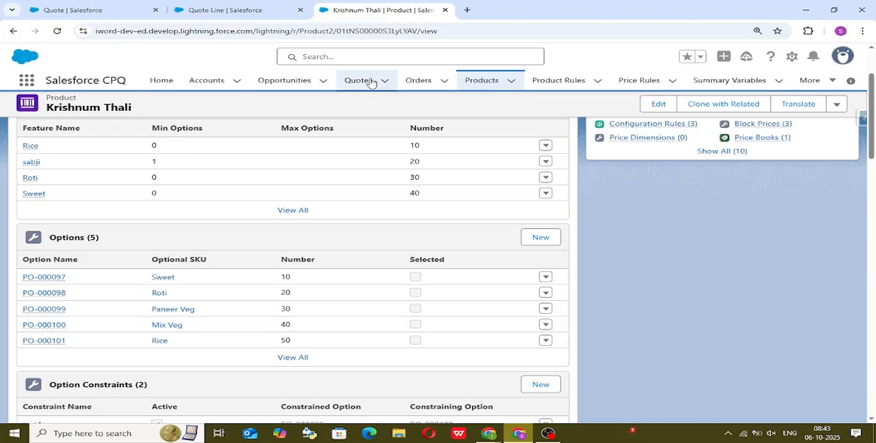
Cancel the Krishnum Thali configuration on the quote and search the product selection for "kr".
left_click(99, 7)
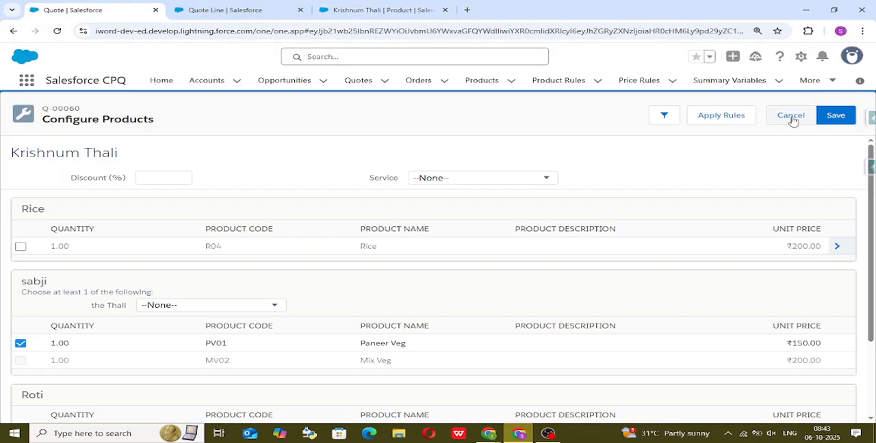
left_click(792, 118)
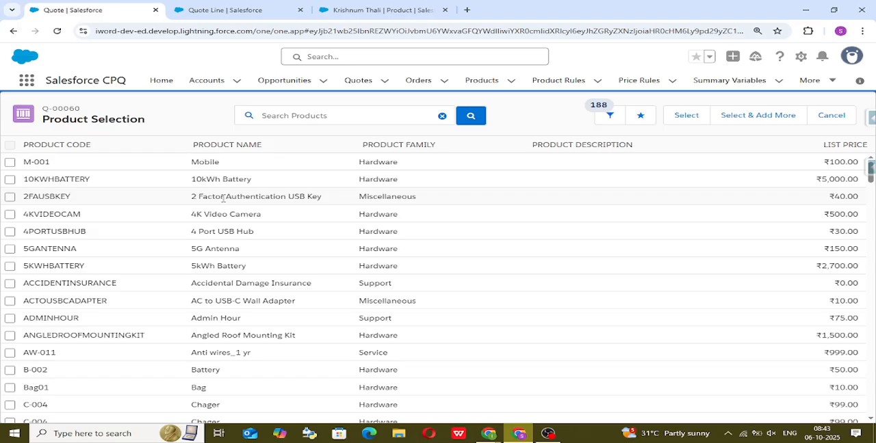
left_click(294, 117)
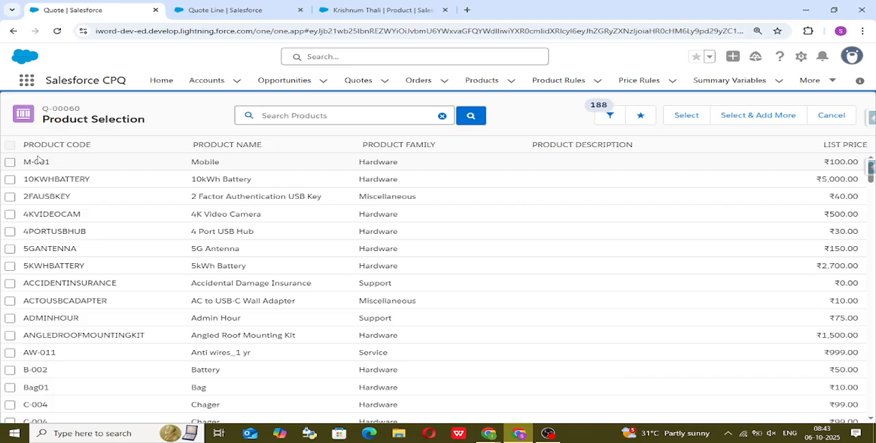
type("kr")
key("Return")
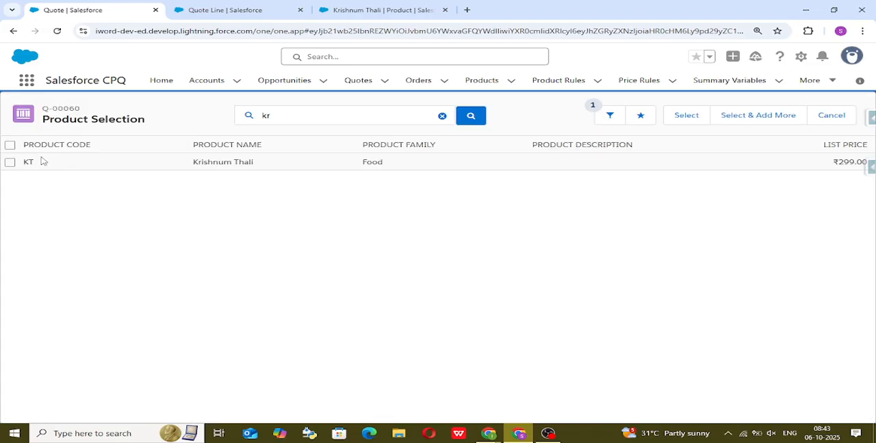
Return to the quote editor without choosing Krishnum Thali, and reopen the full product list to check its first entry.
left_click(10, 163)
left_click_drag(195, 162, 202, 164)
left_click(442, 116)
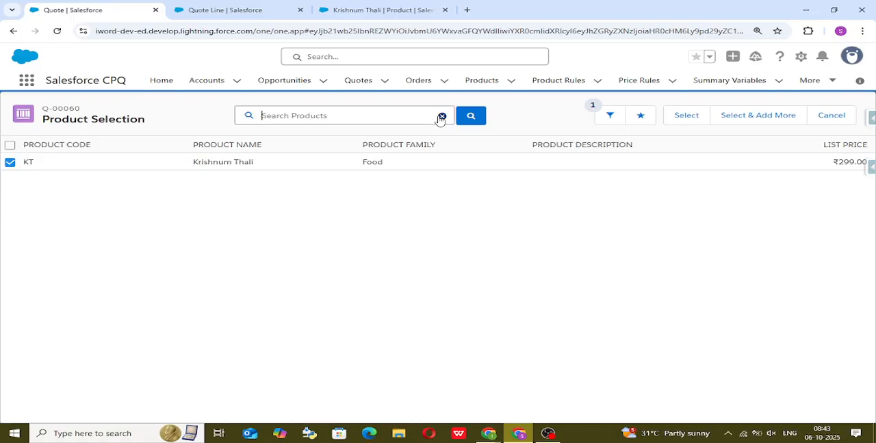
left_click(10, 162)
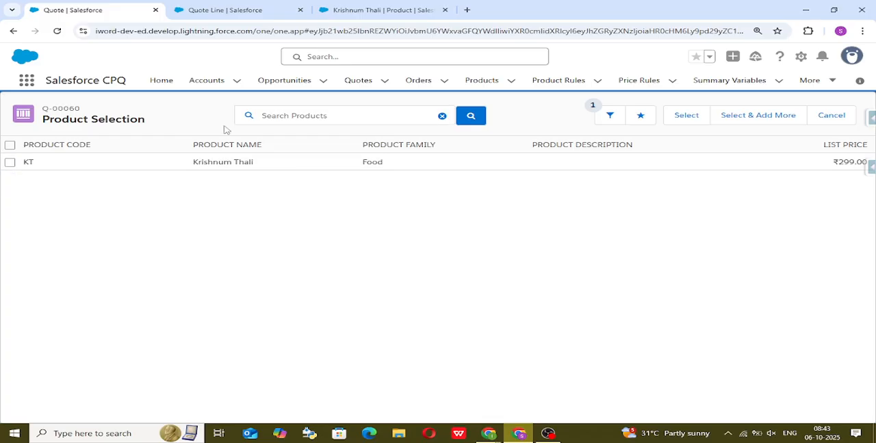
left_click(689, 115)
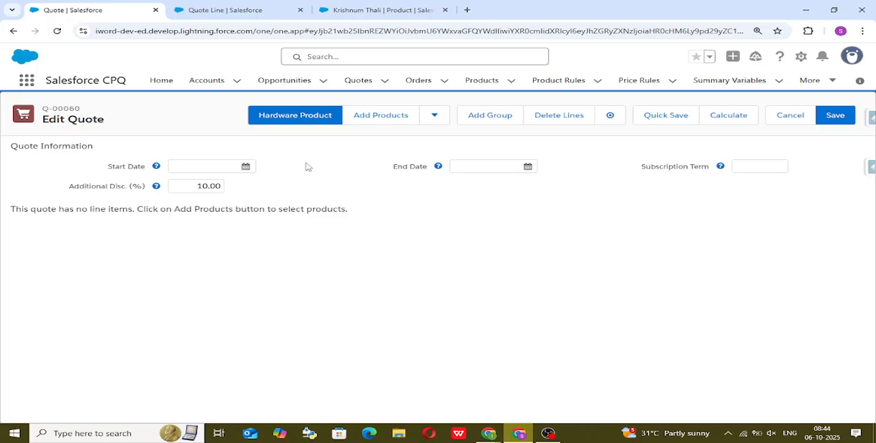
left_click(385, 115)
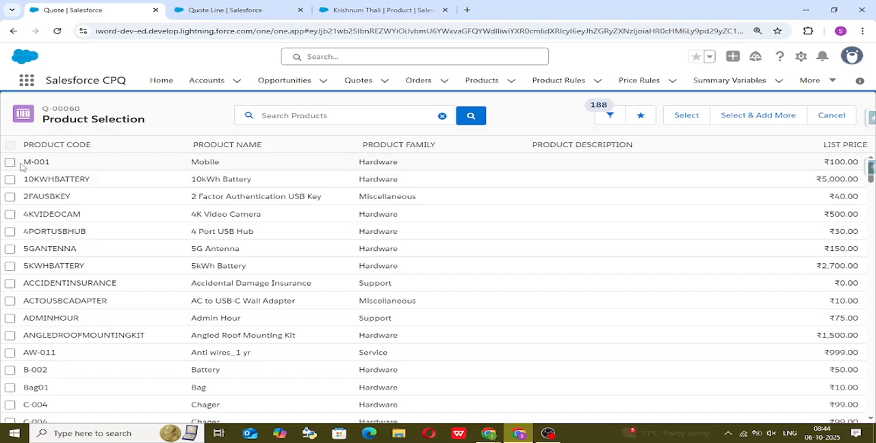
left_click_drag(22, 163, 400, 164)
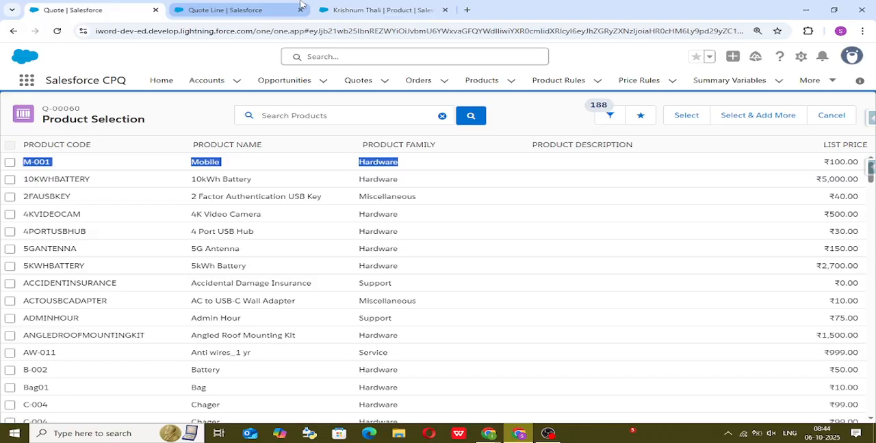
Set the Sort Order of the Krishnum Thali product to 20 and save the record.
left_click(373, 10)
scroll(204, 307, "up", 2)
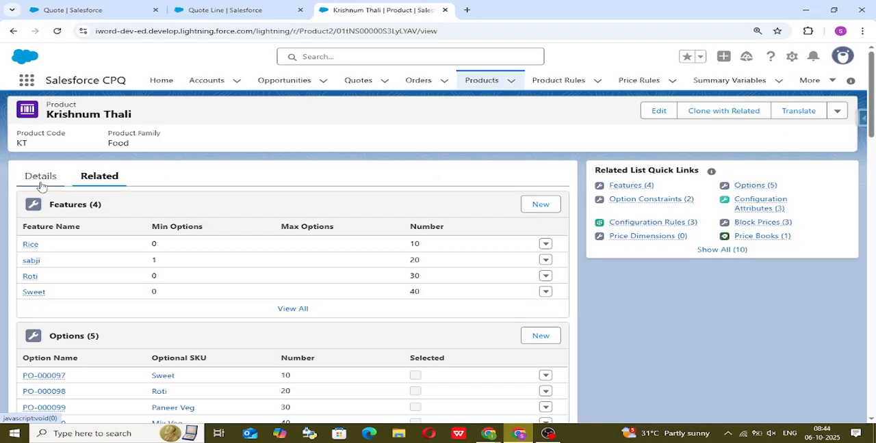
left_click(41, 183)
scroll(320, 253, "down", 2)
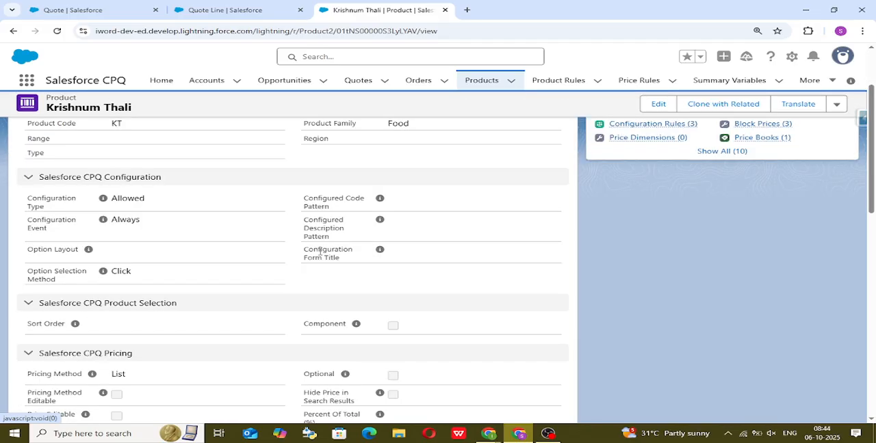
left_click(655, 105)
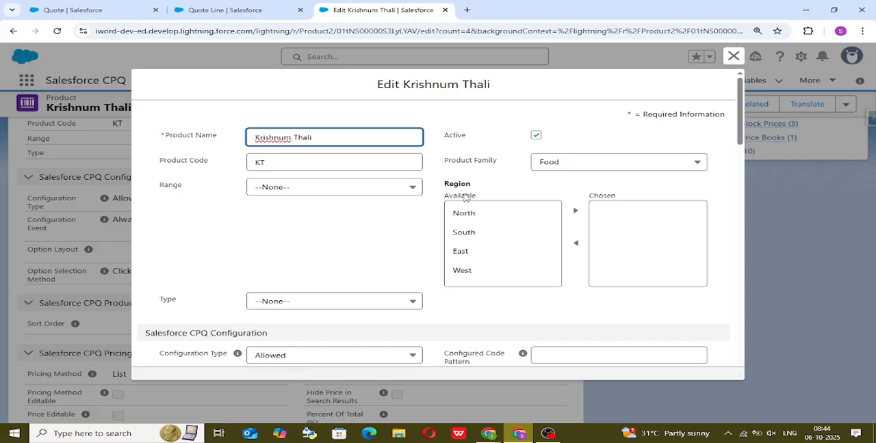
scroll(283, 267, "down", 5)
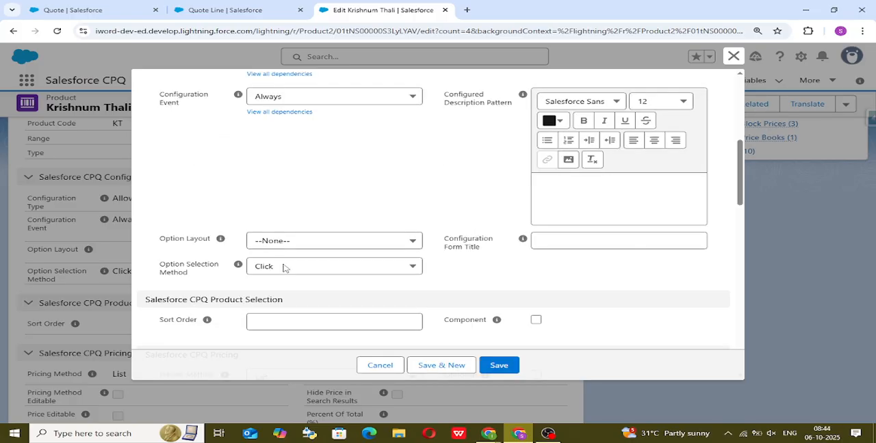
scroll(163, 277, "down", 1)
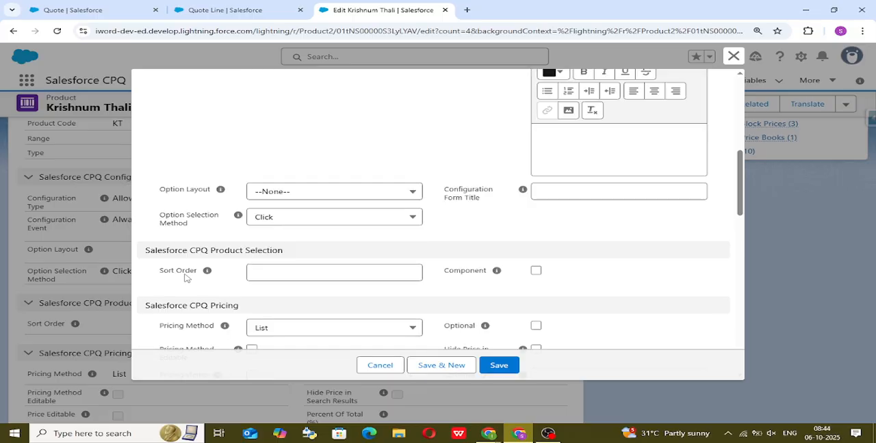
left_click(305, 271)
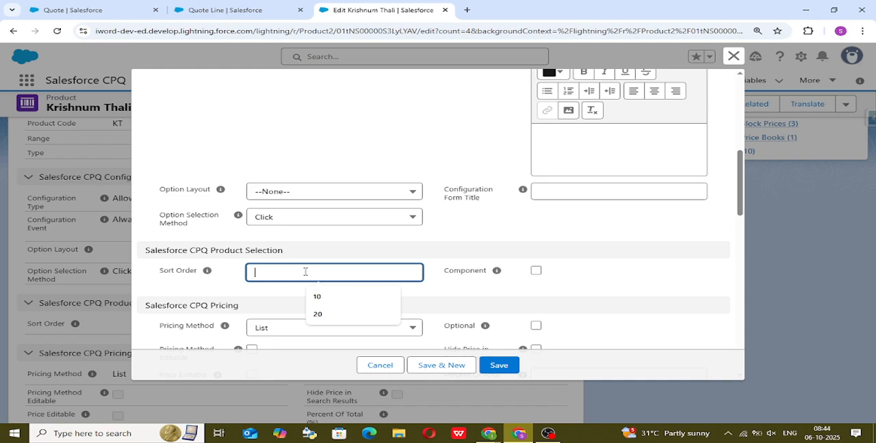
type("20")
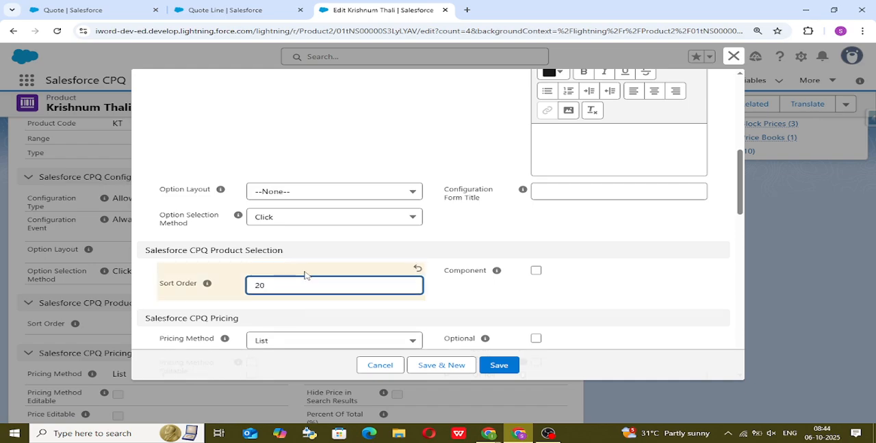
left_click(531, 295)
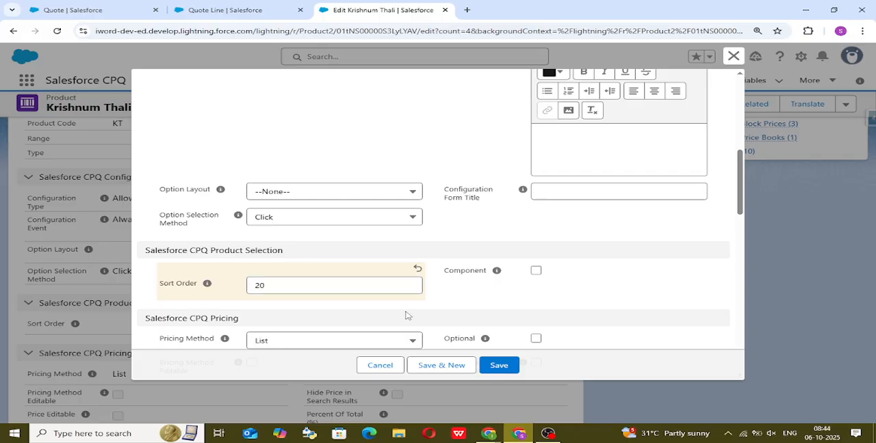
left_click(502, 367)
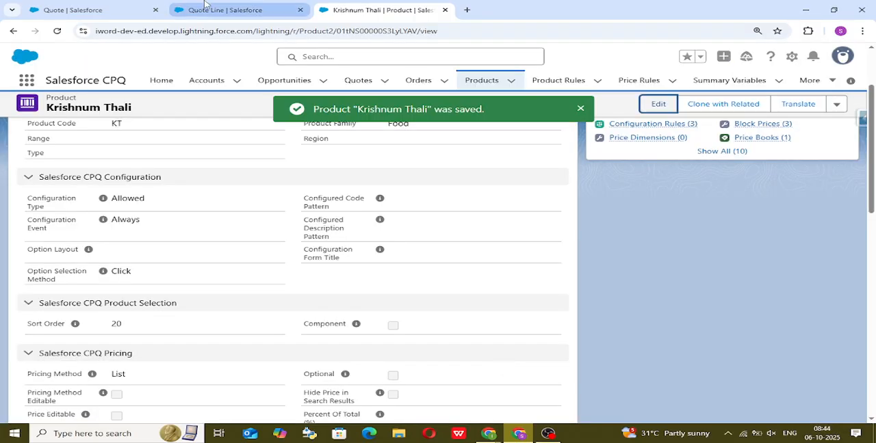
Switch the display density to Compact with a page refresh on the quote, and reopen its product selection.
left_click(113, 9)
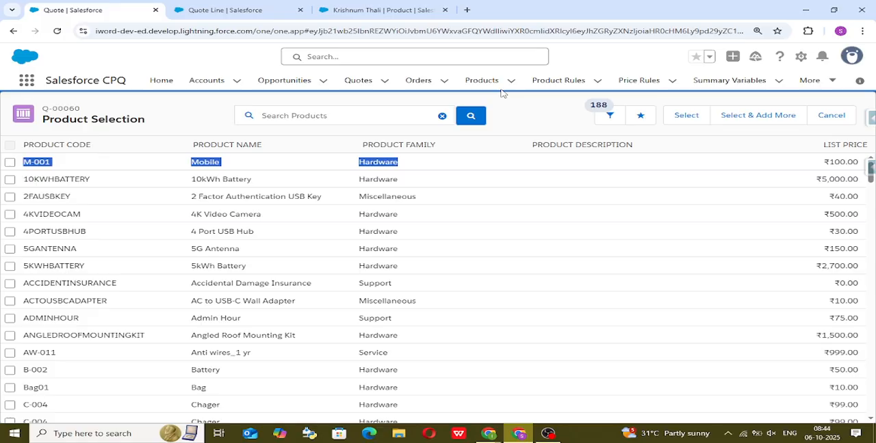
left_click(851, 57)
left_click(669, 168)
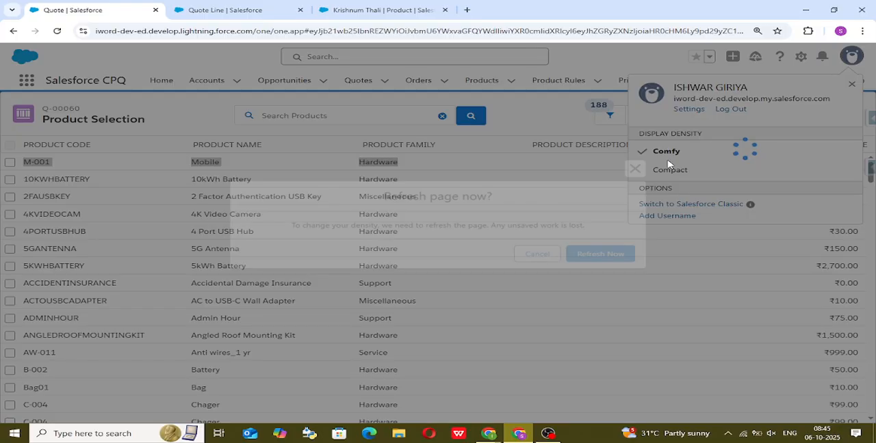
left_click(612, 258)
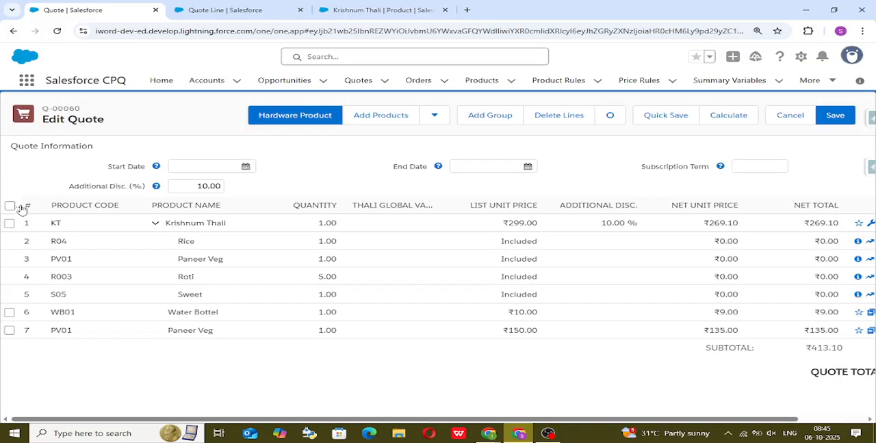
left_click(387, 121)
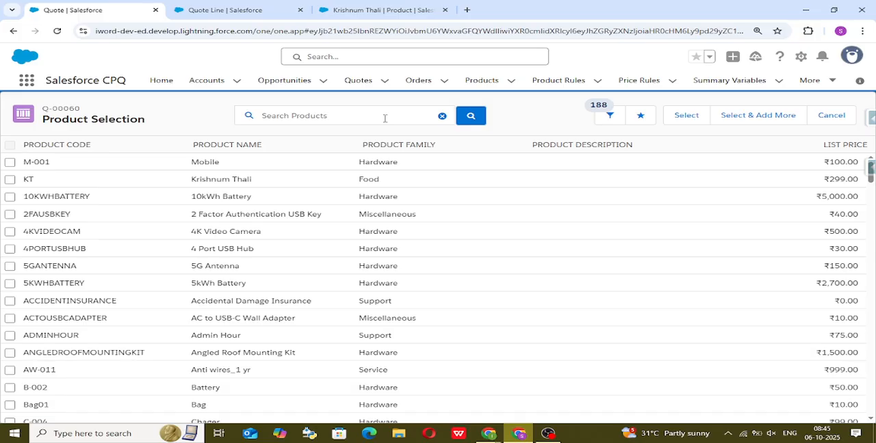
Check Krishnum Thali's place in the product list, and open its configuration on the quote to view the option layout.
left_click_drag(191, 179, 441, 184)
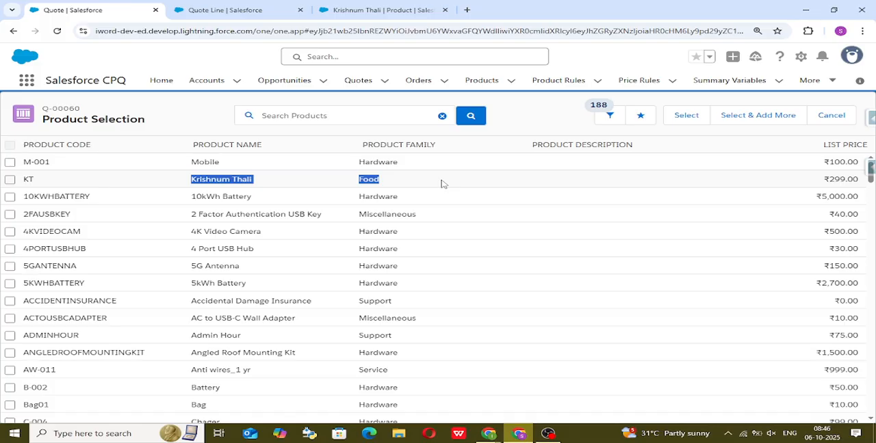
left_click(383, 10)
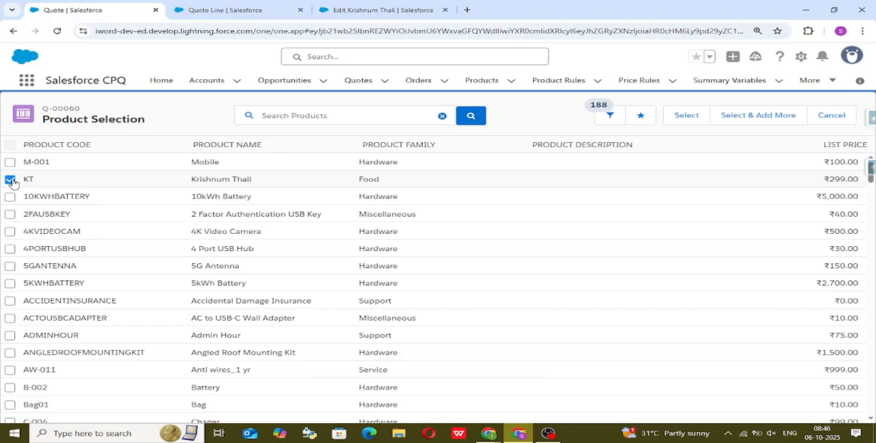
left_click(687, 117)
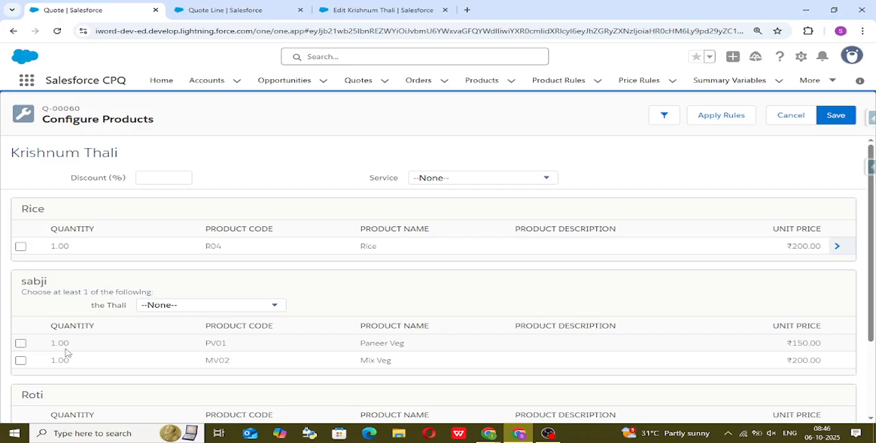
Set the Option Layout of the Krishnum Thali product to Tabs and save the record.
left_click(380, 10)
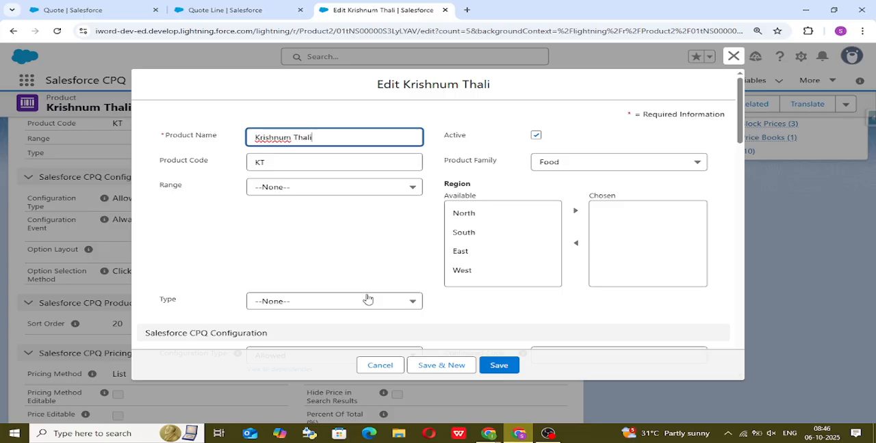
scroll(367, 299, "down", 3)
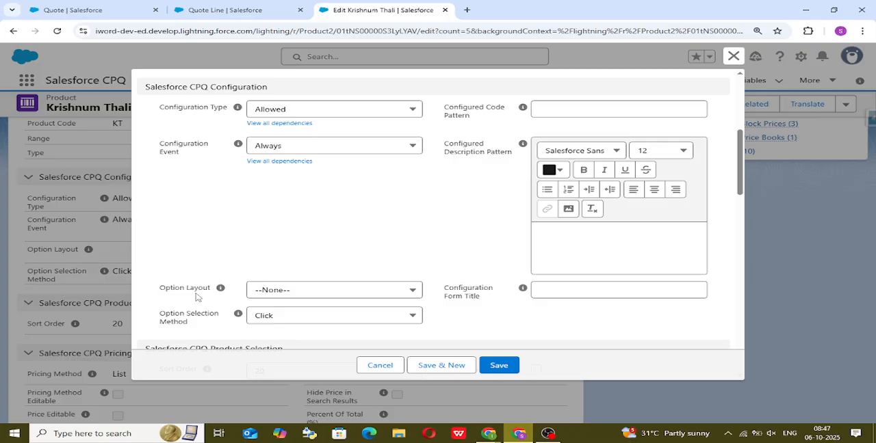
left_click(290, 290)
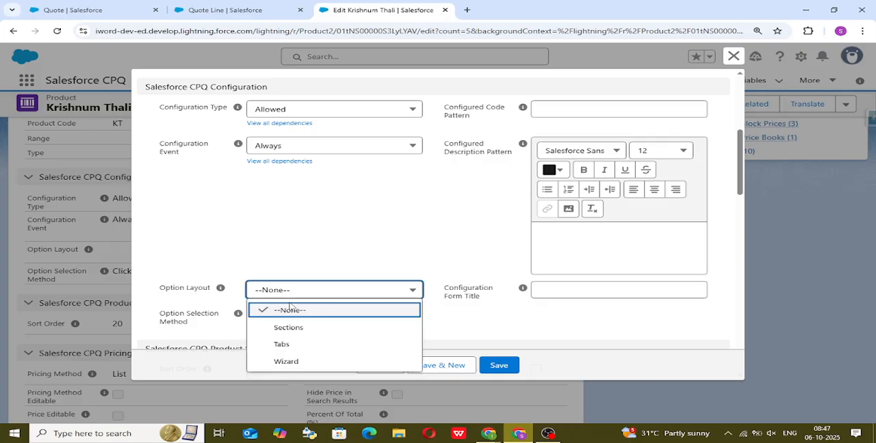
left_click(314, 344)
scroll(356, 258, "down", 1)
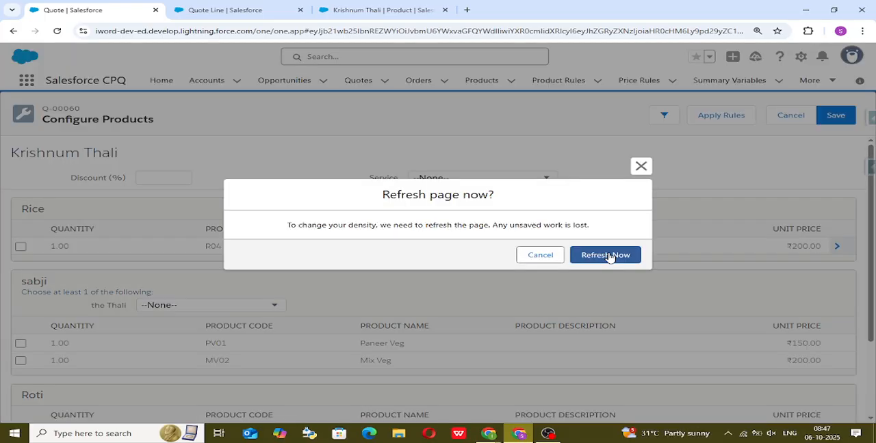
Refresh the quote page, reopen Krishnum Thali's configuration, and view the options of its Sweet feature.
left_click(608, 255)
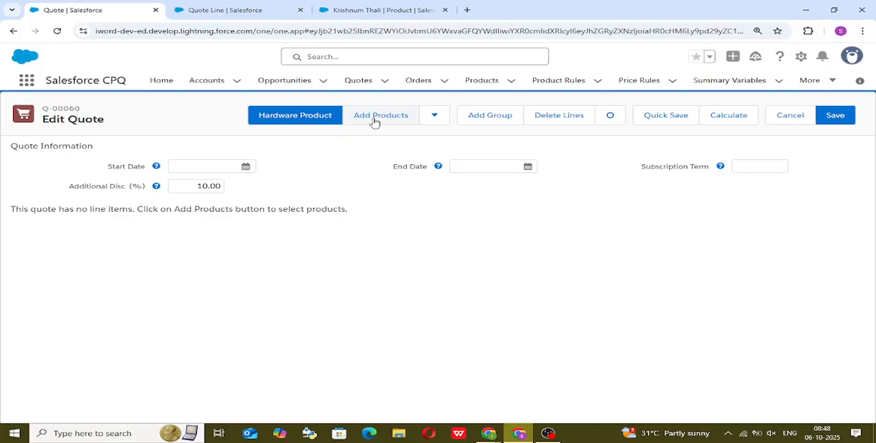
left_click(373, 122)
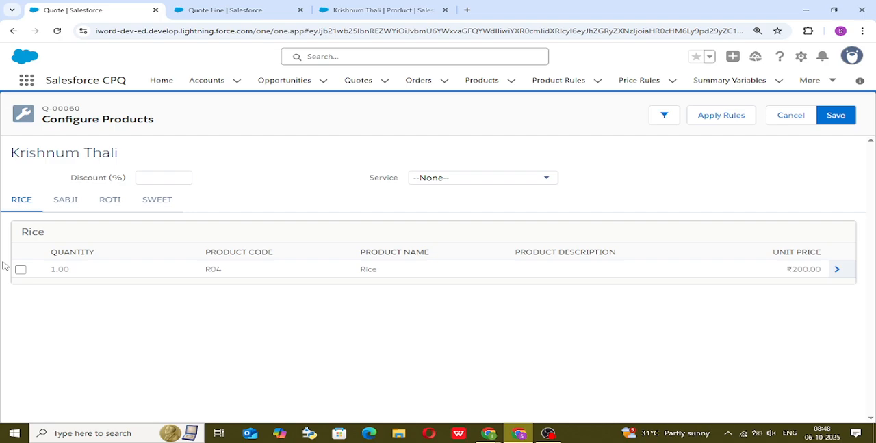
left_click(156, 199)
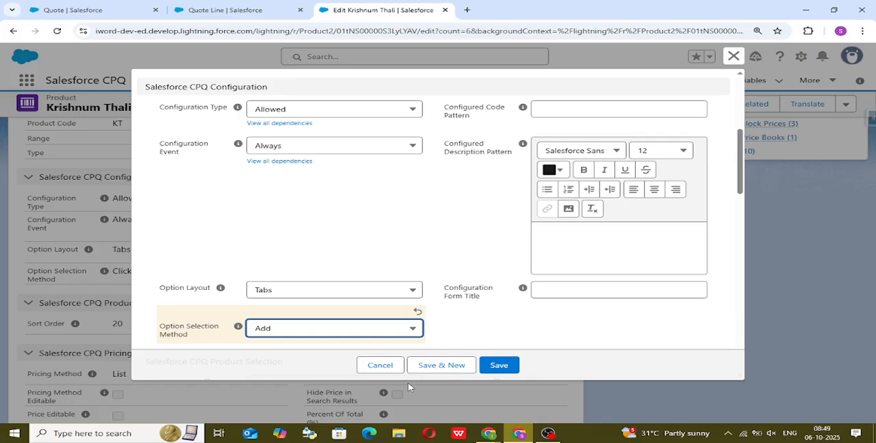
Save Krishnum Thali with Option Selection Method set to Add, and reopen its configuration from the reloaded quote.
left_click(61, 4)
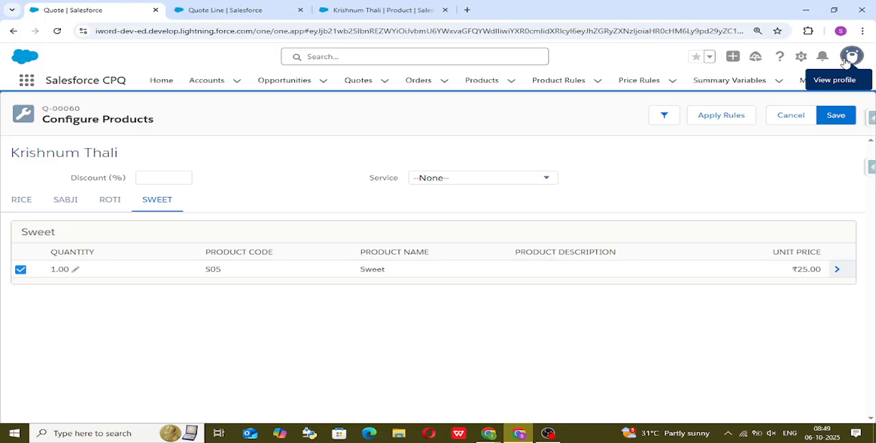
key("F5")
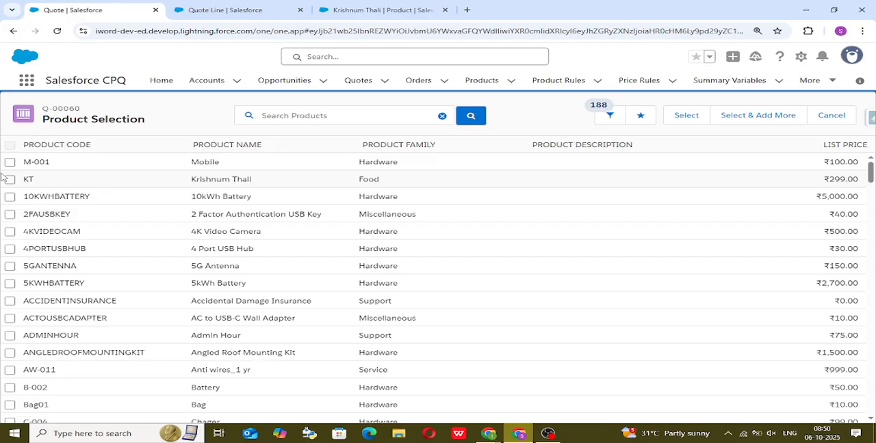
left_click(10, 180)
left_click(686, 115)
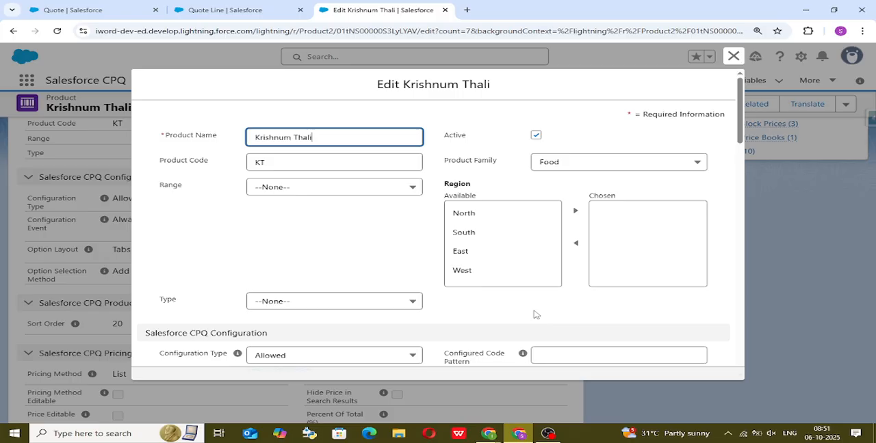
Open the Option Layout choices in Krishnum Thali's product edit form.
scroll(536, 315, "down", 3)
left_click(342, 290)
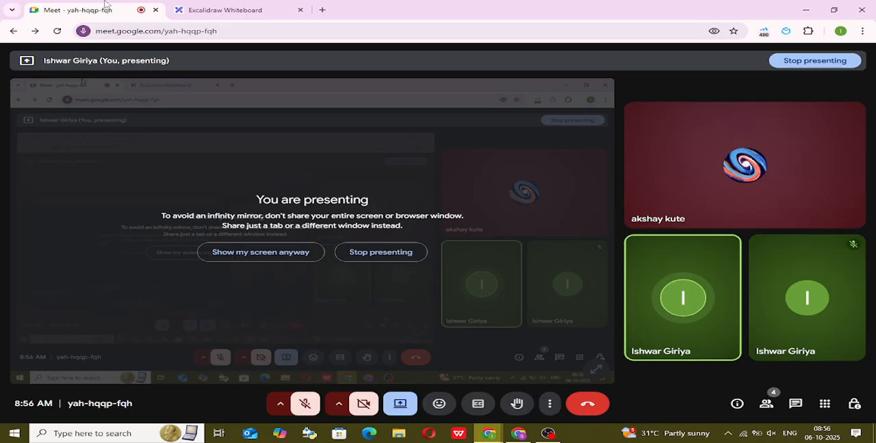
Switch from the meeting to the Salesforce quote, and go back from the product list to reopen product configuration.
key("alt+Tab")
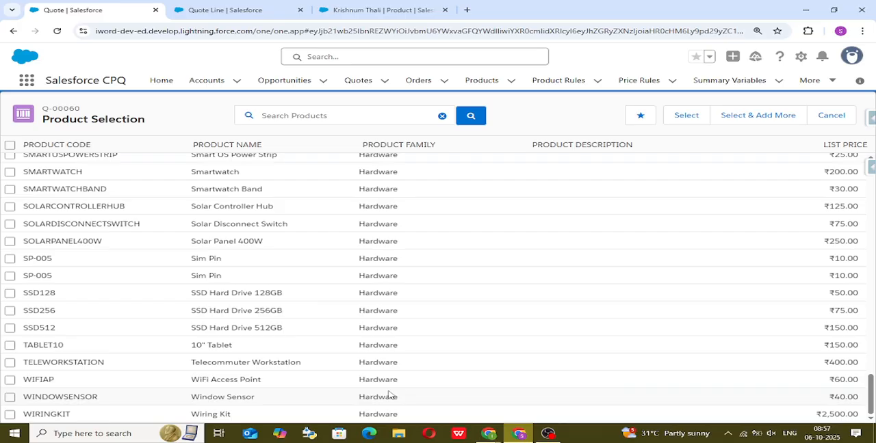
left_click(13, 30)
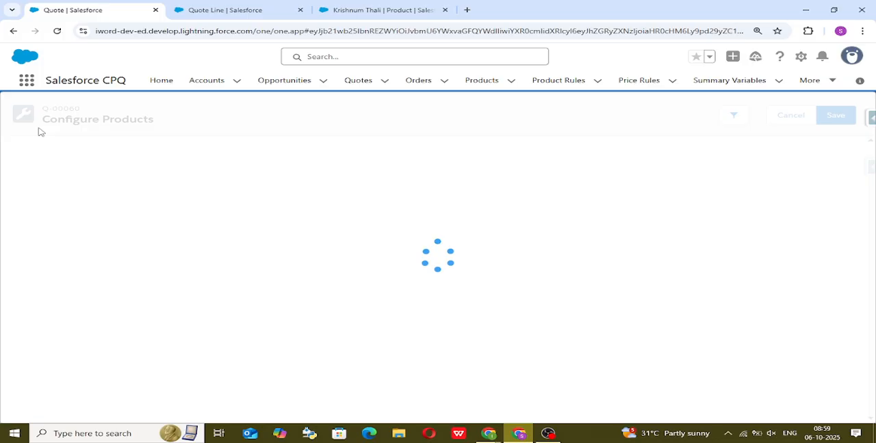
Switch to the Excalidraw whiteboard and add a text note below the existing notes reading Quote to Case, b2b and b2c on separate lines.
key("alt+Tab")
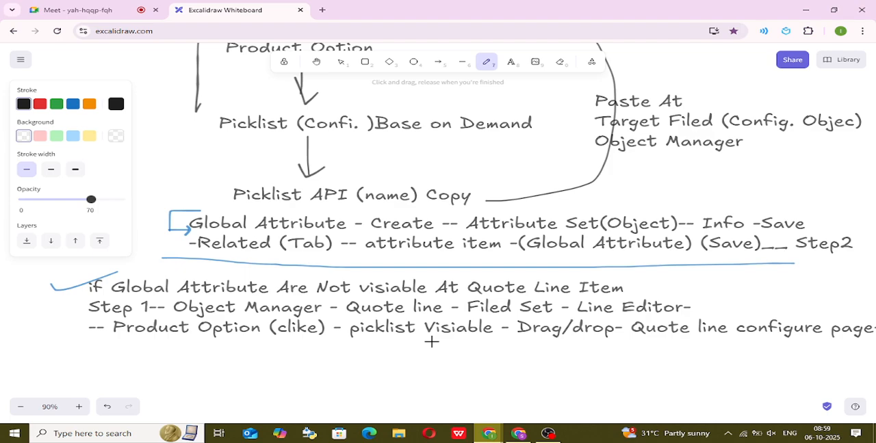
scroll(605, 173, "up", 2)
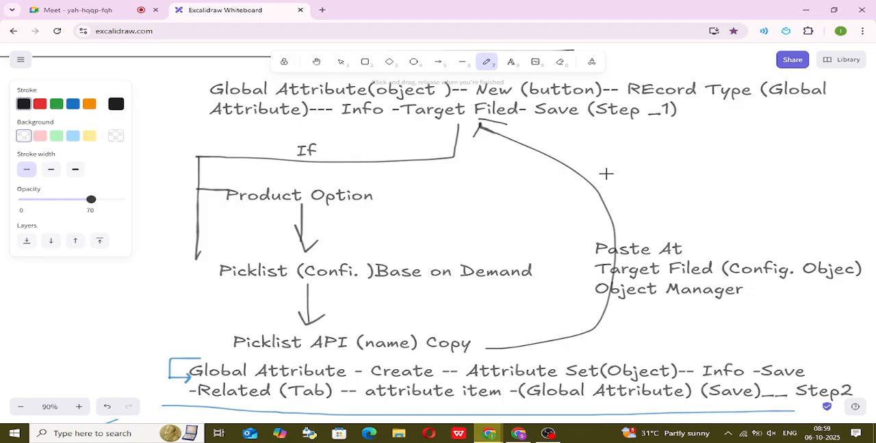
scroll(606, 173, "down", 2)
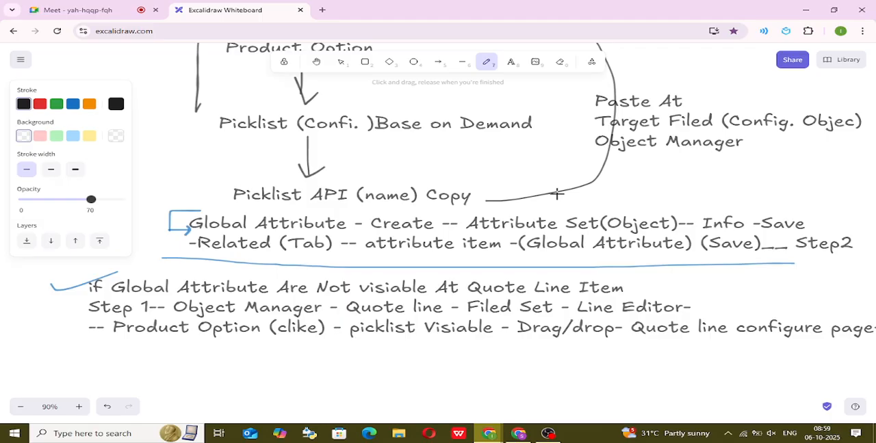
scroll(557, 195, "down", 1)
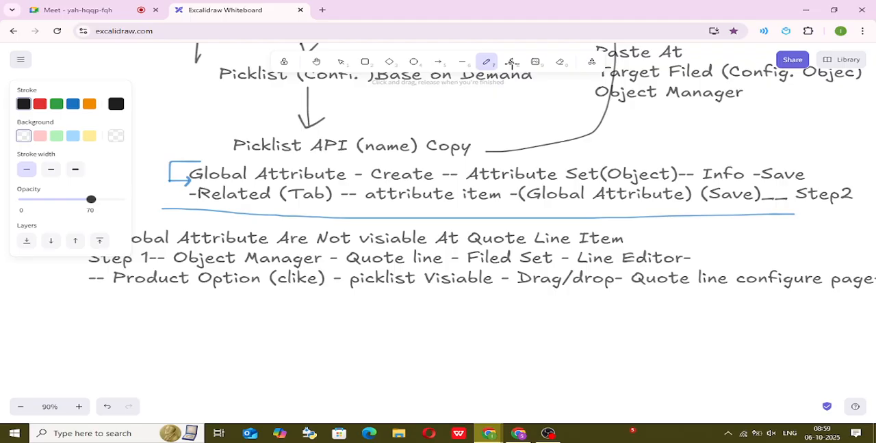
left_click(512, 63)
left_click(148, 351)
type("Procud")
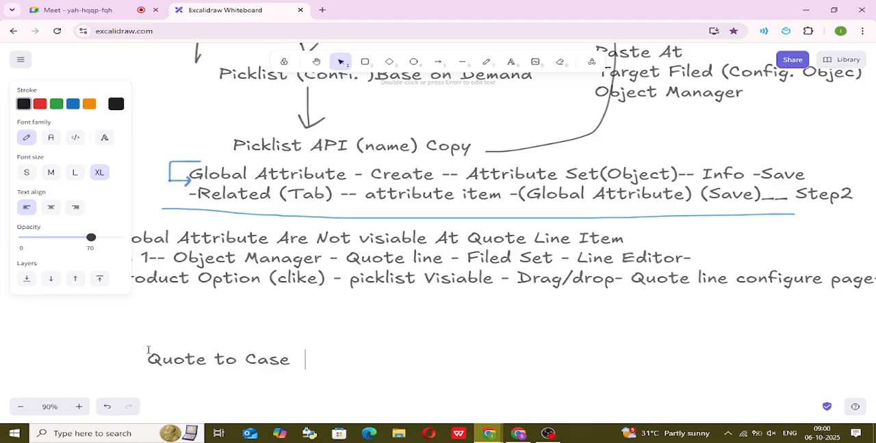
type("b2b")
key("Return")
type("b2c")
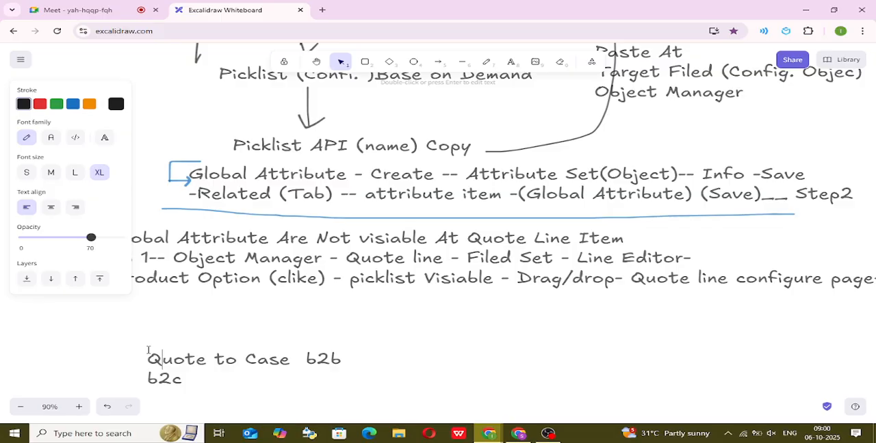
key("Return")
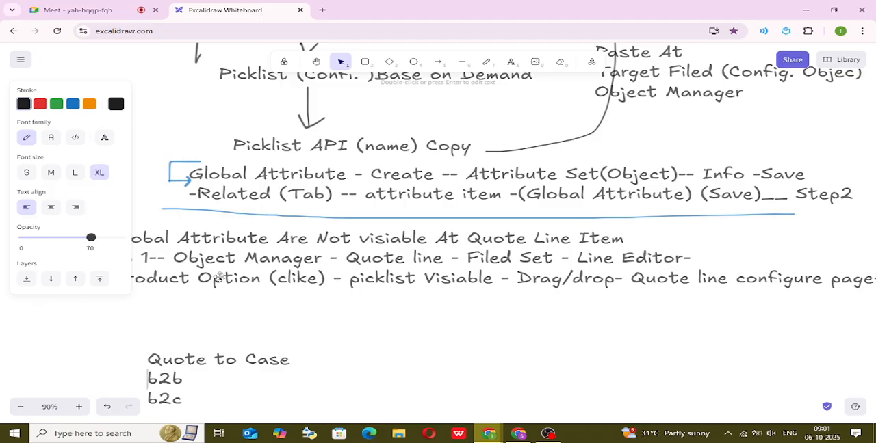
scroll(441, 186, "up", 1)
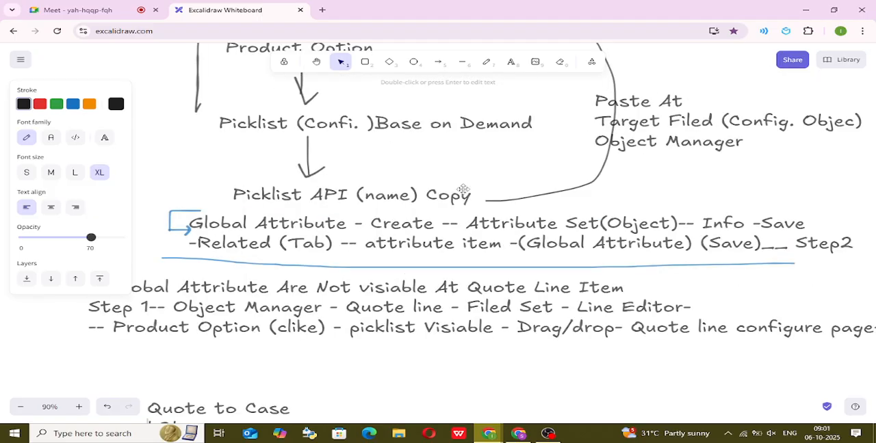
scroll(464, 190, "down", 2)
Switch to the Salesforce quote, open Setup, and search the setup menu for currency.
mouse_move(520, 438)
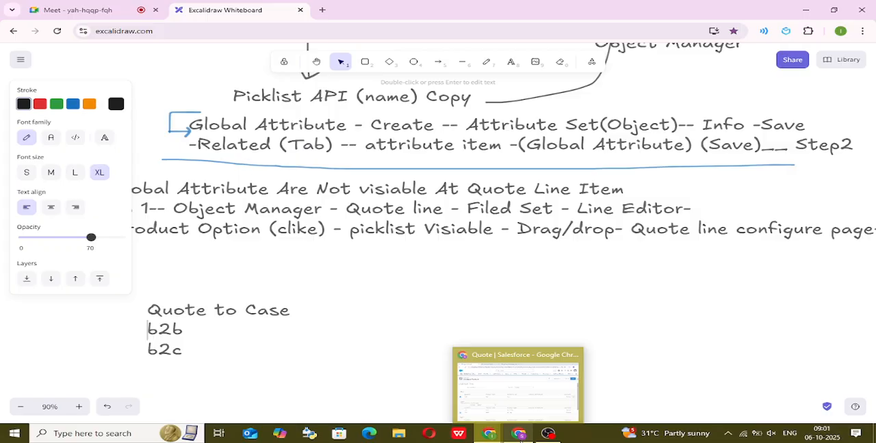
left_click(518, 386)
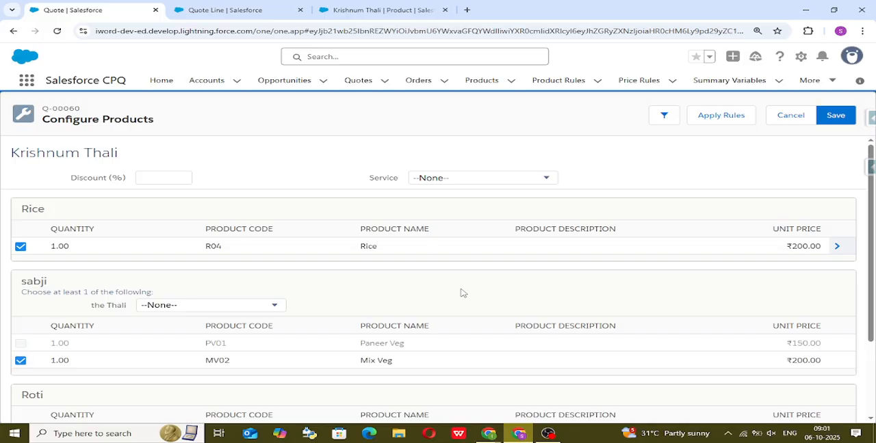
left_click(808, 57)
left_click(758, 108)
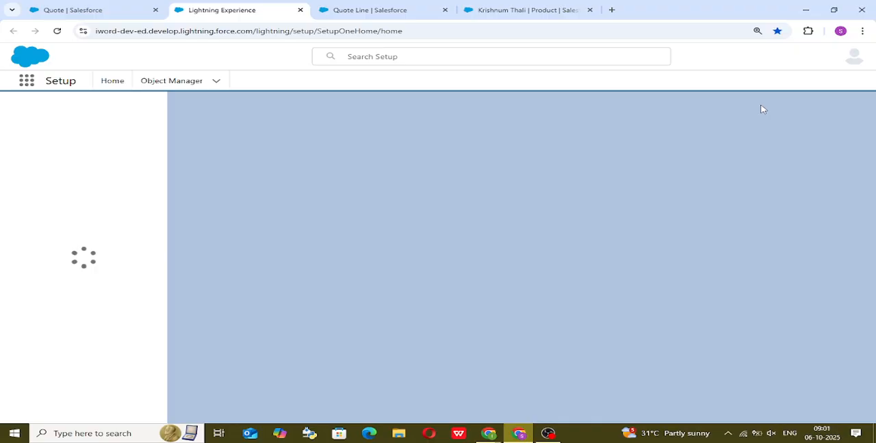
left_click(88, 115)
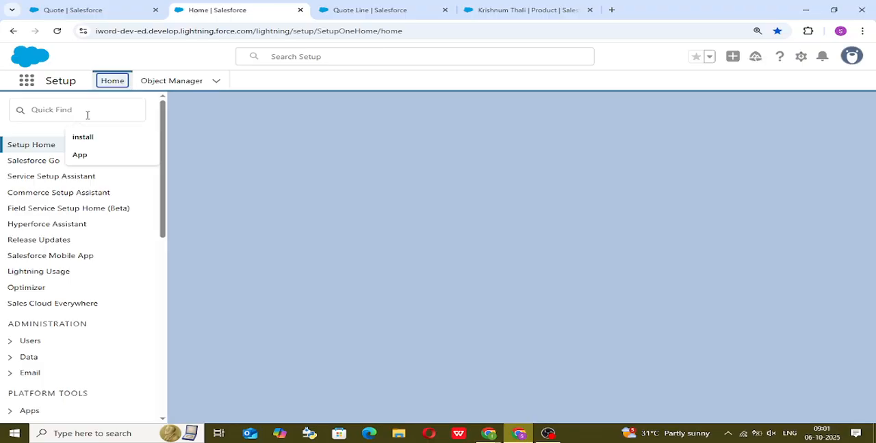
type("c")
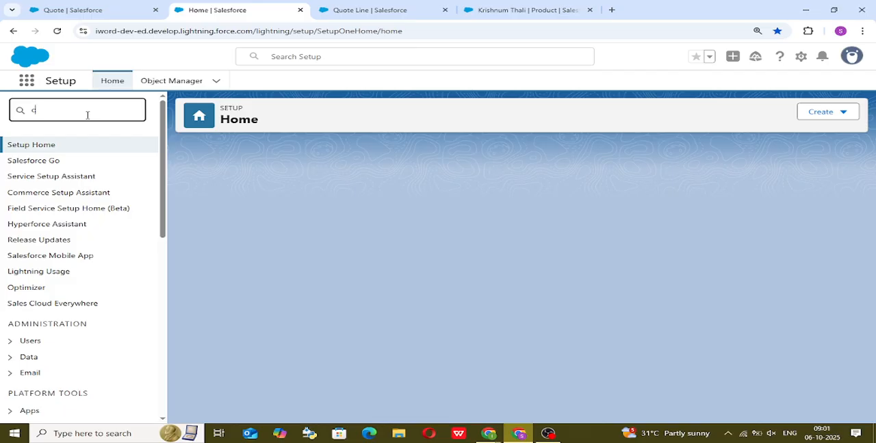
type("urrency")
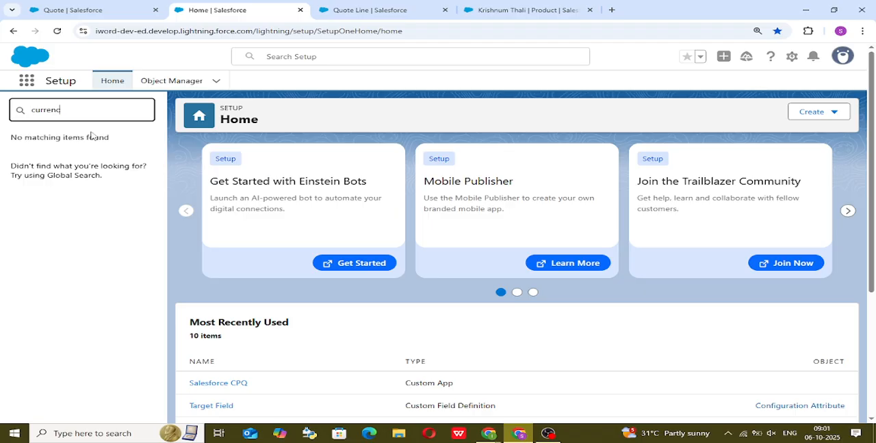
Shorten the setup search to cur and look through the matching entries for a currency setting.
key("BackSpace")
key("BackSpace")
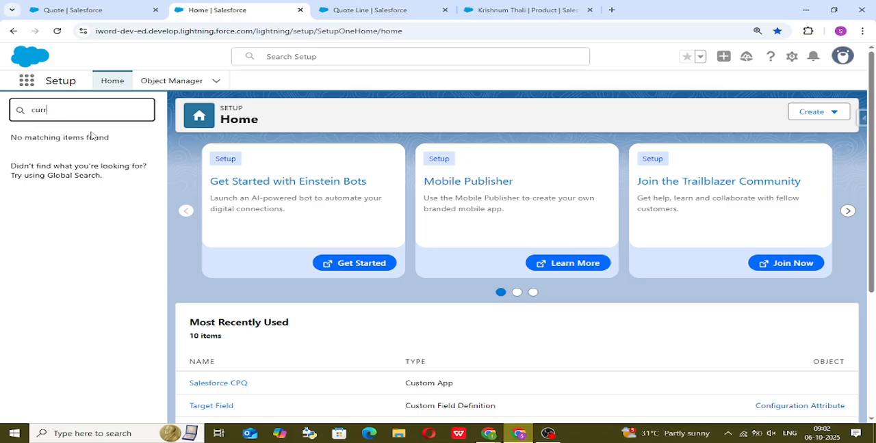
key("BackSpace")
key("BackSpace")
key("BackSpace")
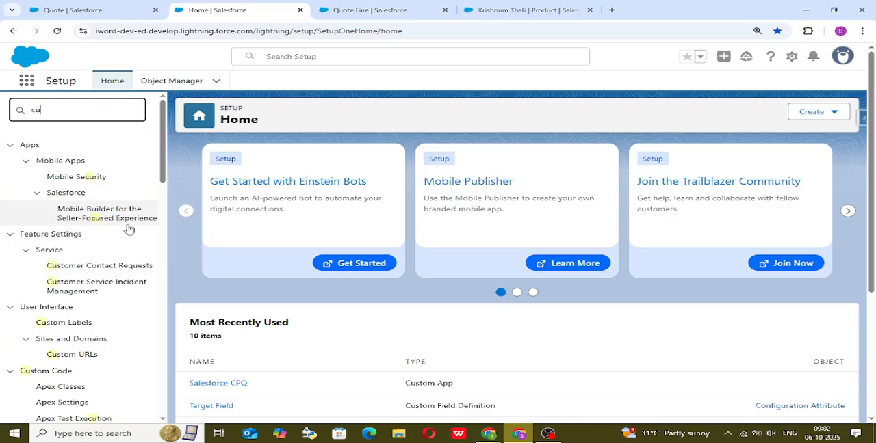
scroll(117, 239, "down", 1)
scroll(109, 251, "down", 10)
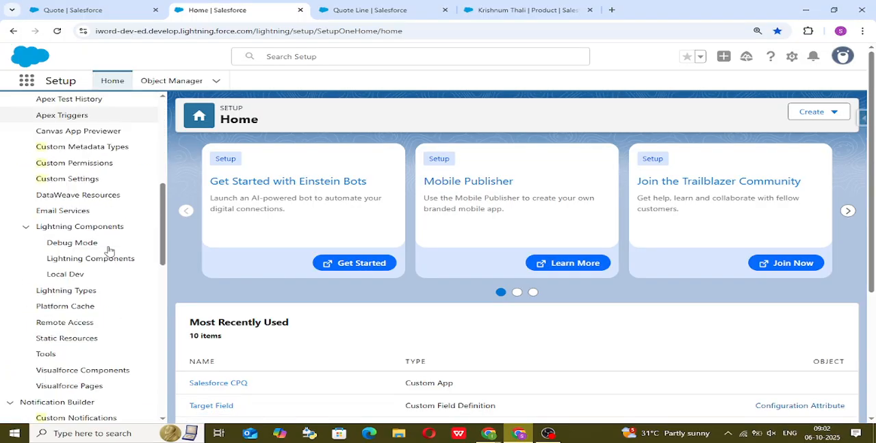
scroll(108, 252, "down", 10)
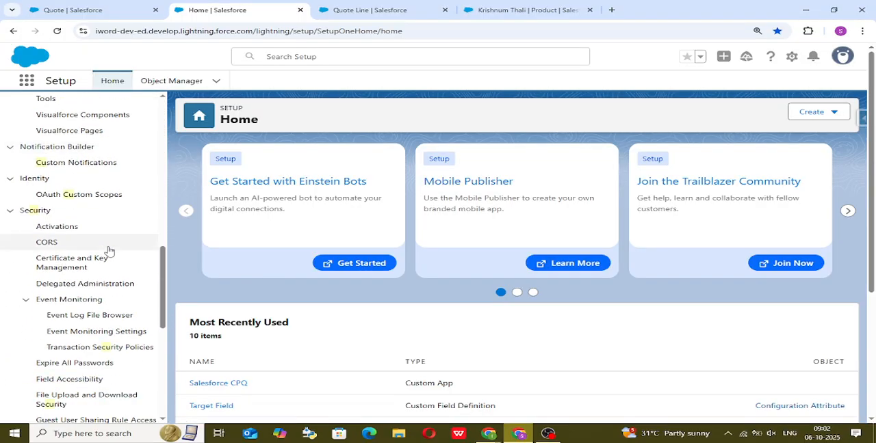
scroll(108, 251, "up", 10)
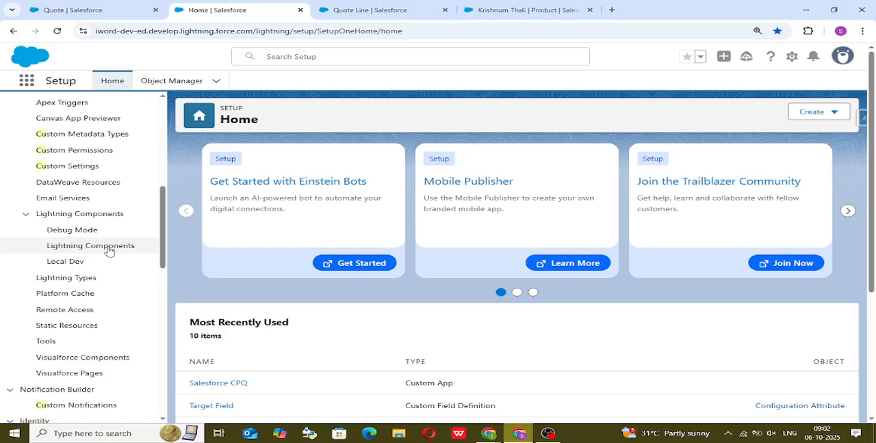
scroll(109, 251, "up", 3)
scroll(109, 251, "up", 3)
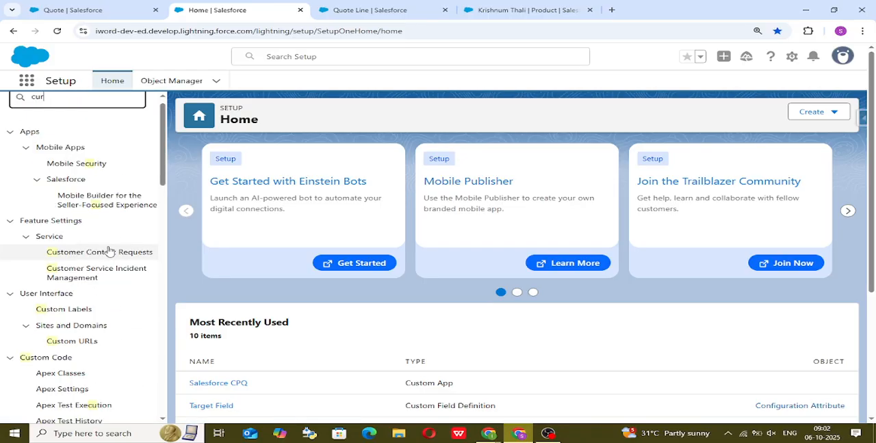
scroll(96, 257, "down", 5)
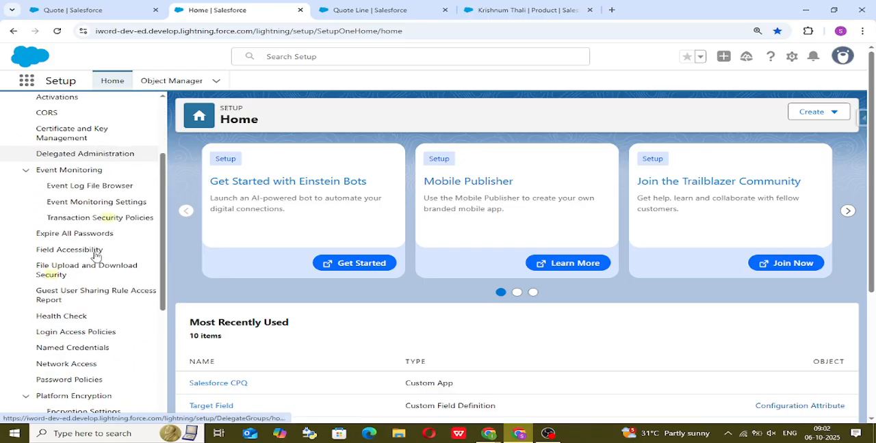
scroll(96, 257, "down", 3)
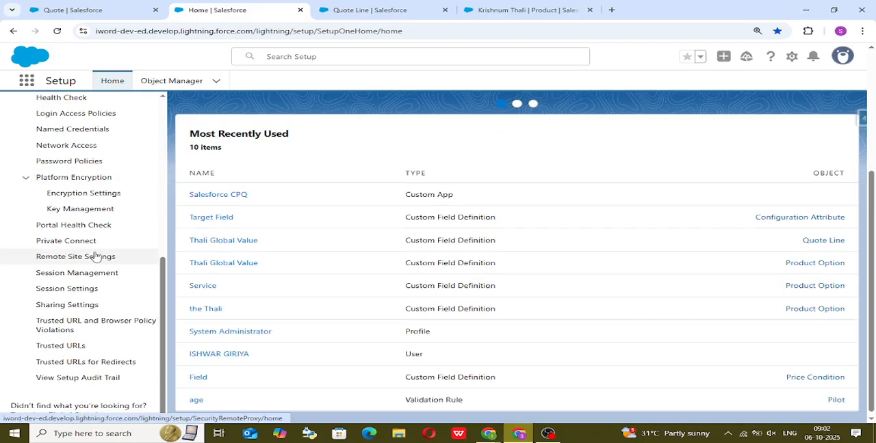
scroll(95, 257, "up", 5)
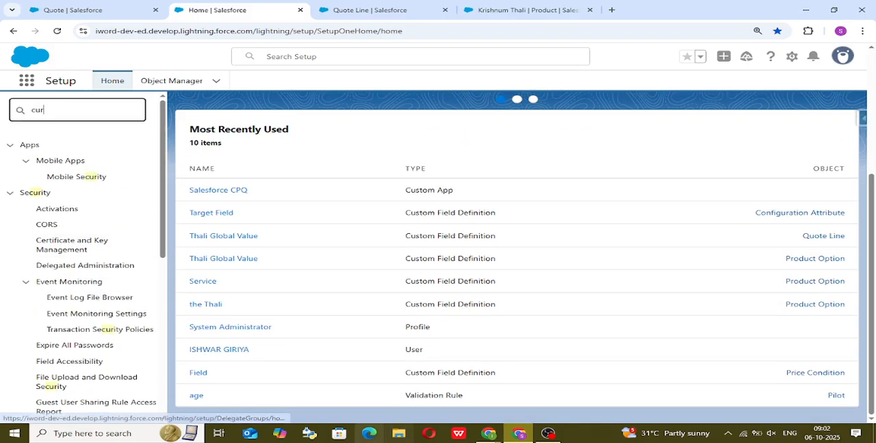
Switch to the whiteboard's browser window, open the new sfdc Account bookmark in a new tab, log in with the saved credentials, and acknowledge the maintenance notice.
left_click(497, 436)
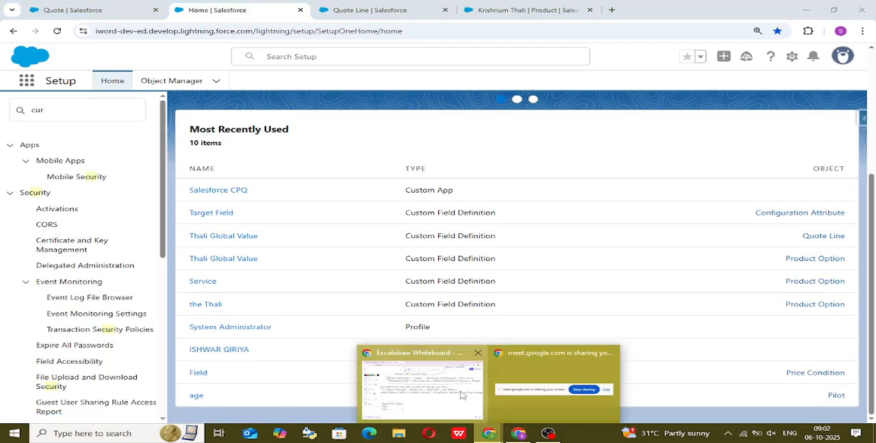
left_click(421, 390)
key("ctrl+t")
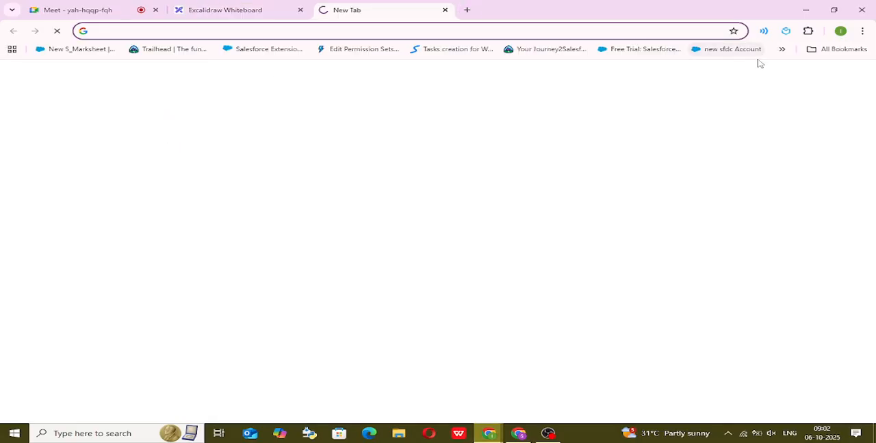
left_click(743, 53)
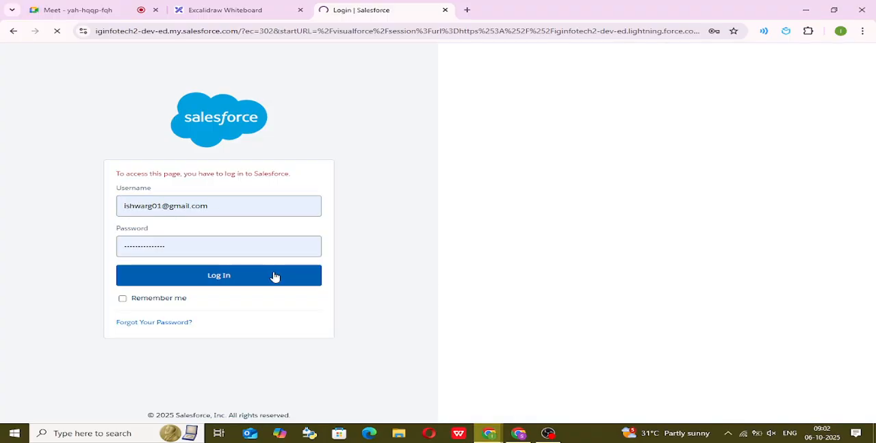
left_click(273, 276)
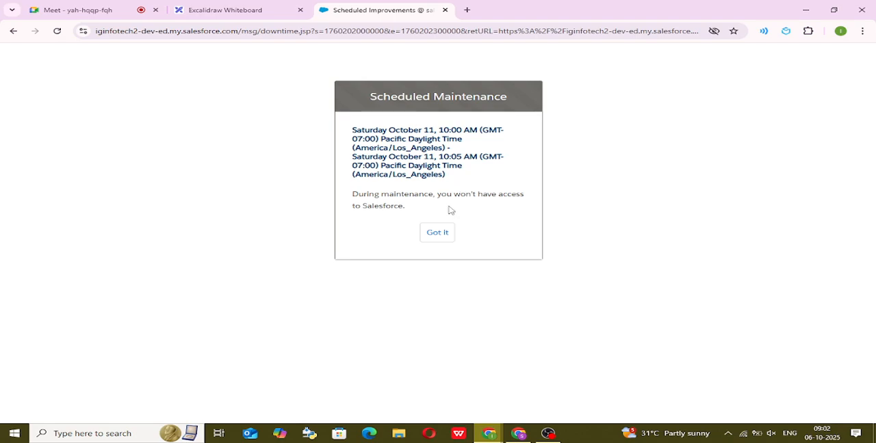
left_click(443, 237)
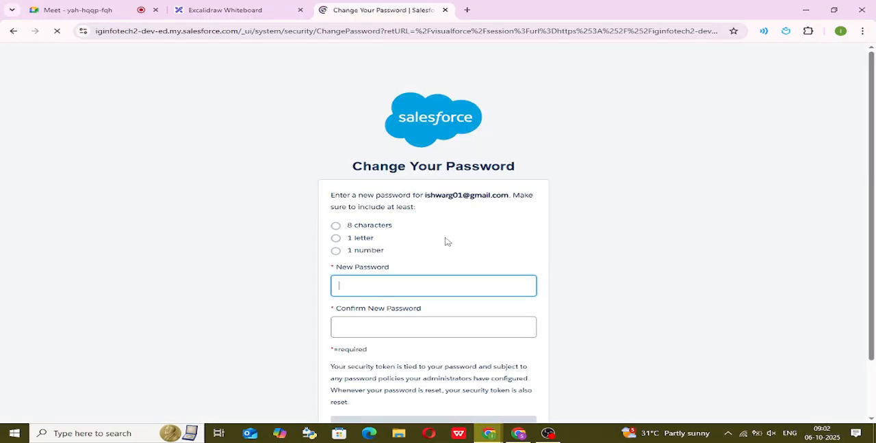
Enter a new account password, repeat it in the Confirm New Password field, and submit the password change.
scroll(411, 246, "down", 1)
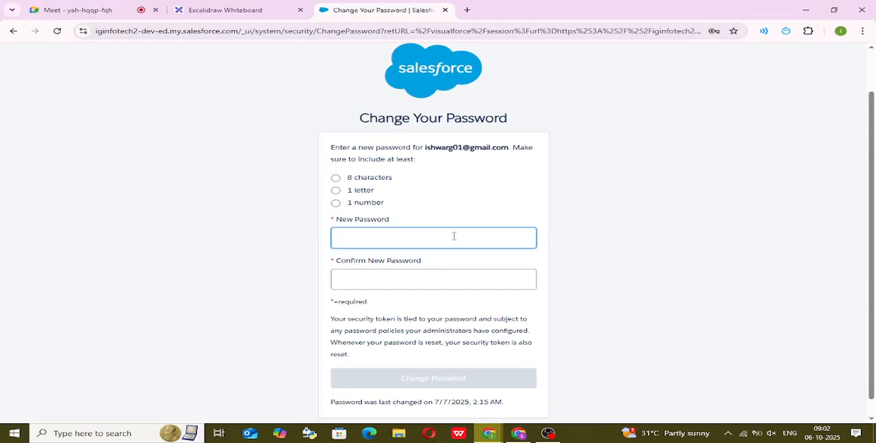
left_click(454, 236)
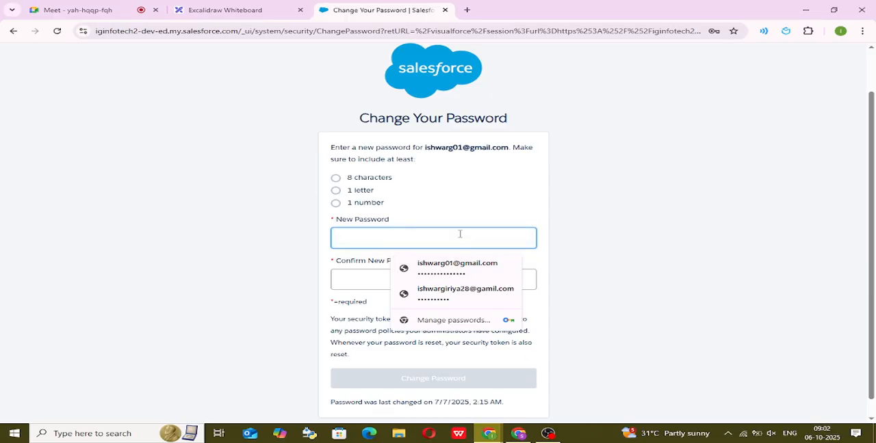
type("•••••")
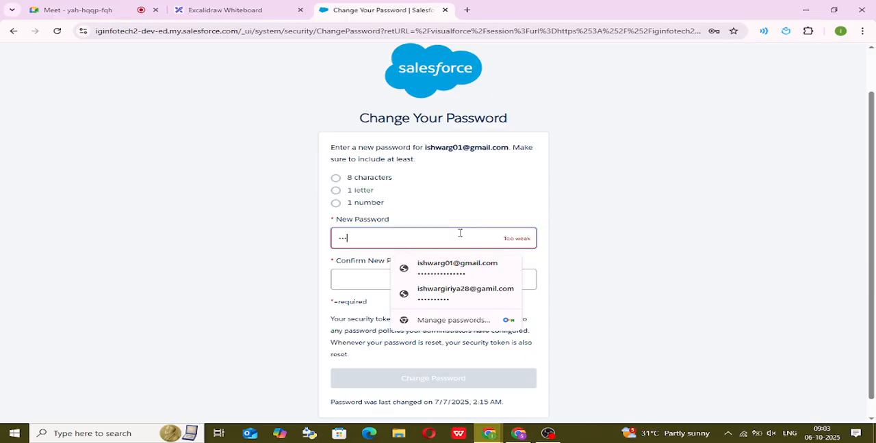
type("•••••••")
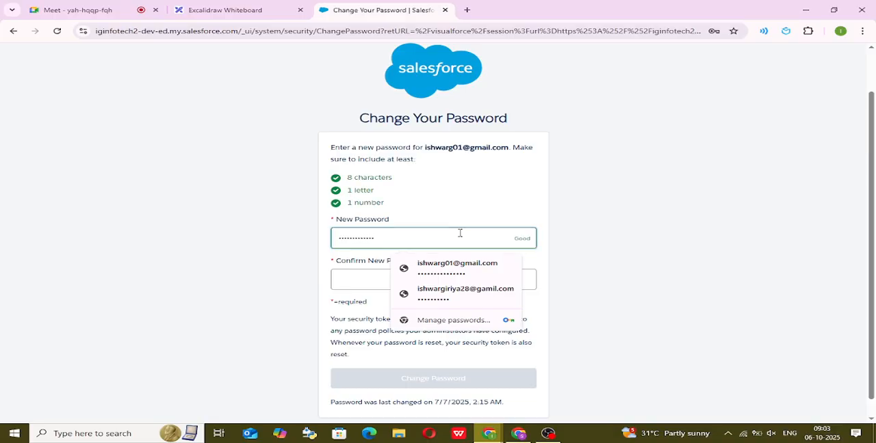
type("•")
left_click(369, 278)
type("••••••")
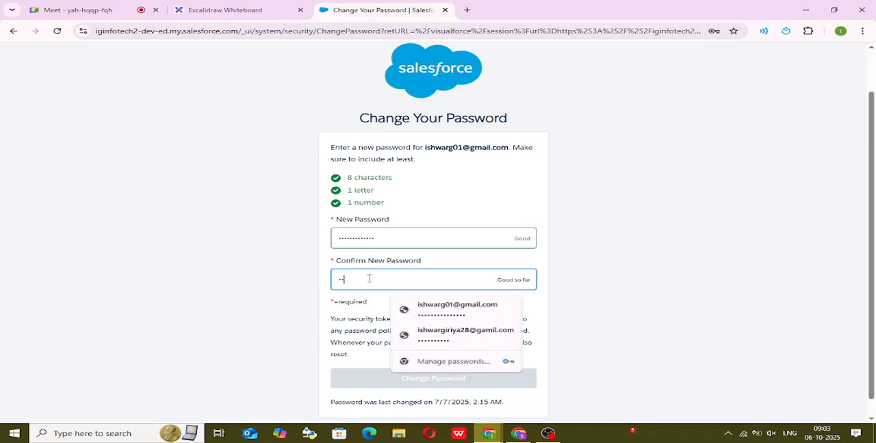
type("••••••••")
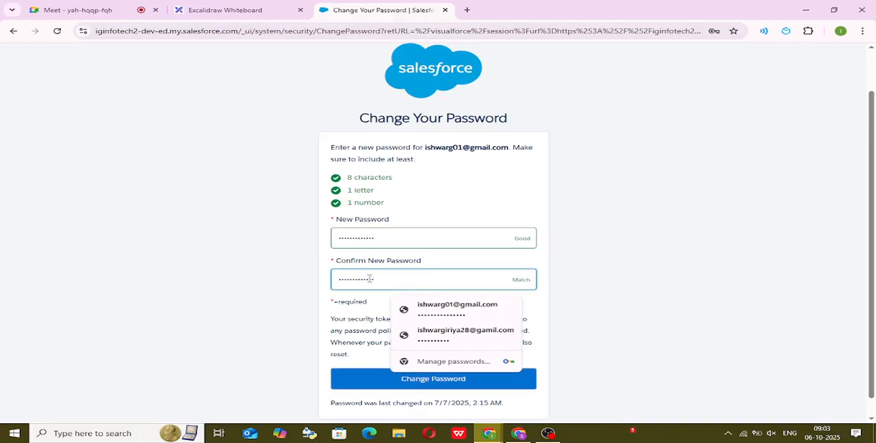
left_click(569, 271)
left_click(434, 385)
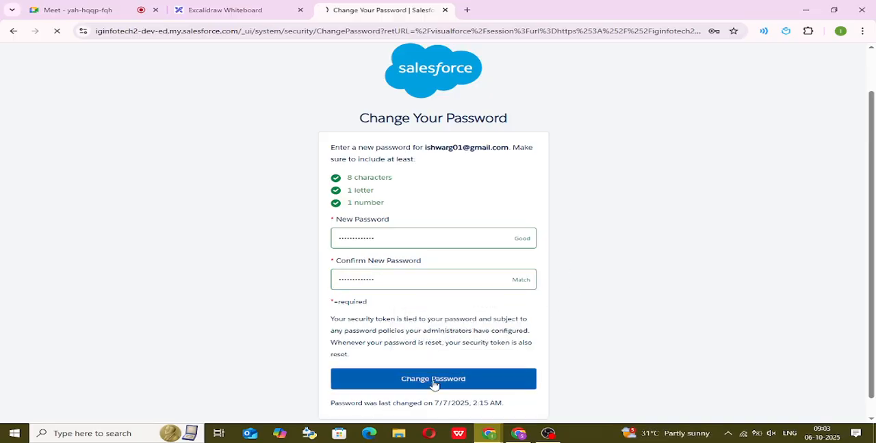